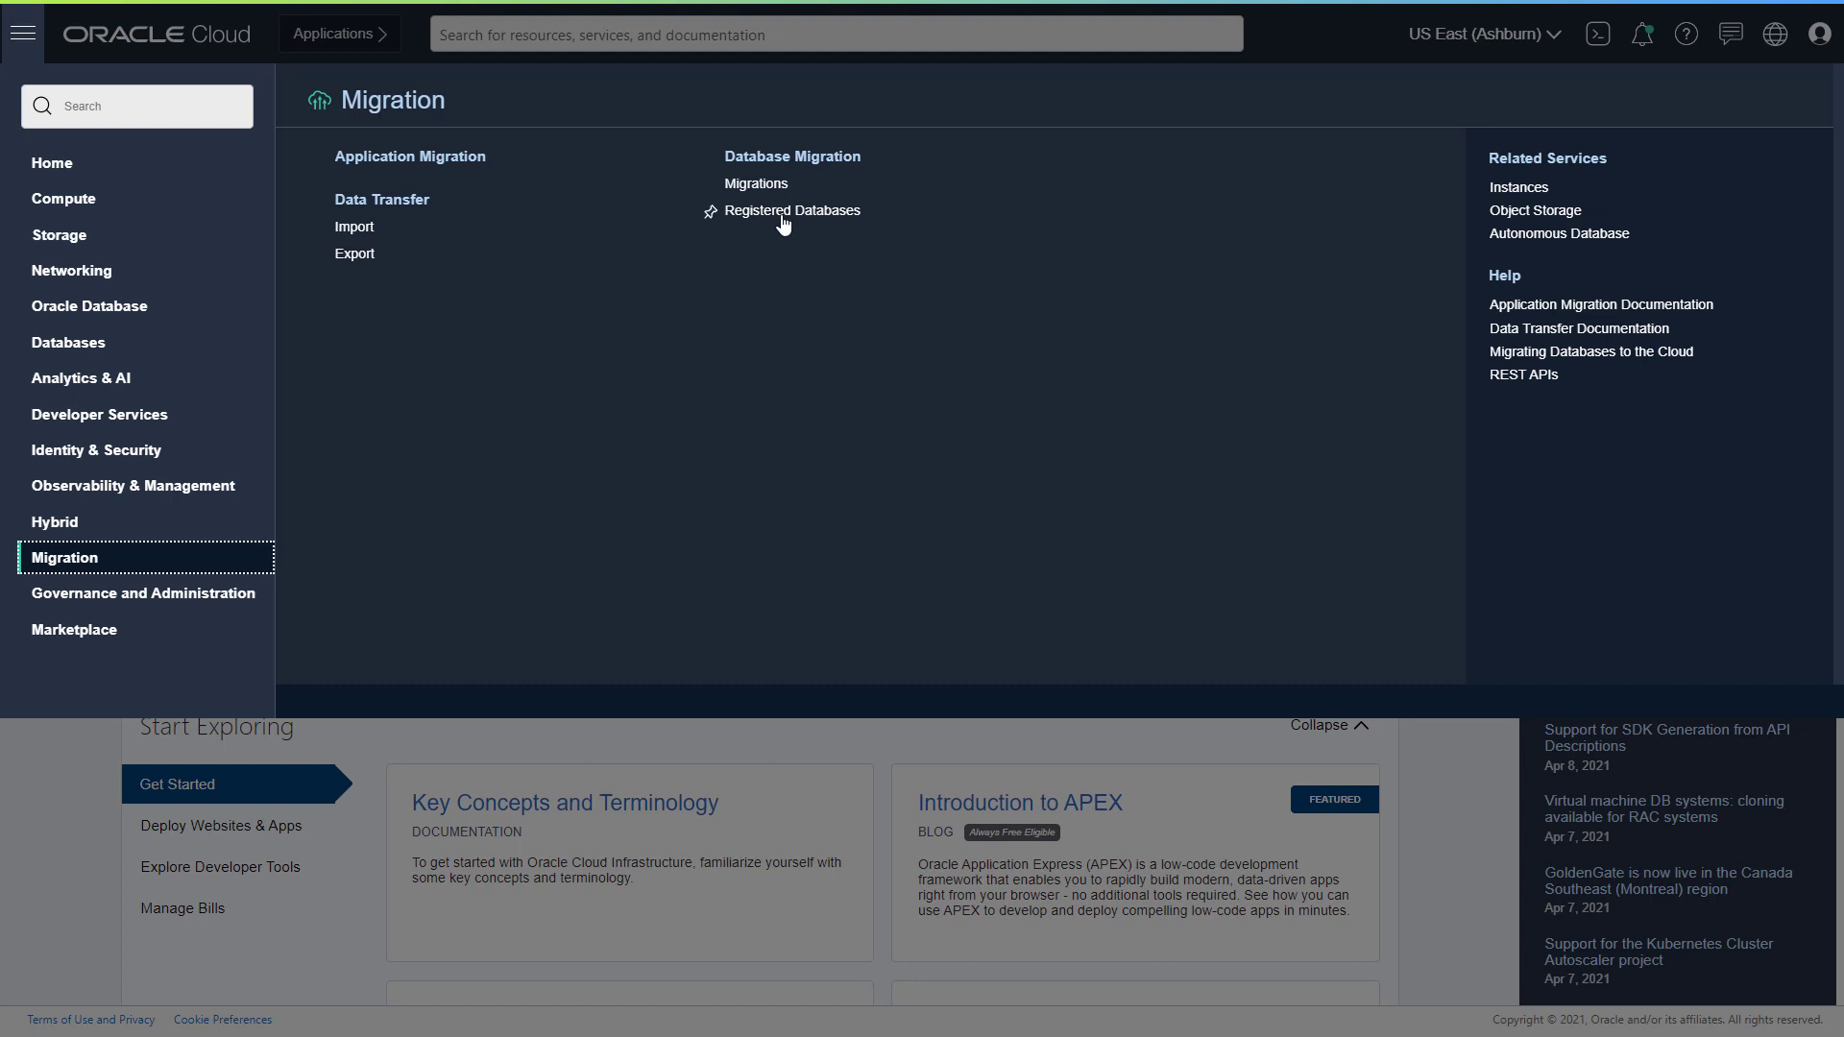
- Open the Registered Databases page of Database Migration for the DMS compartment
left_click(784, 216)
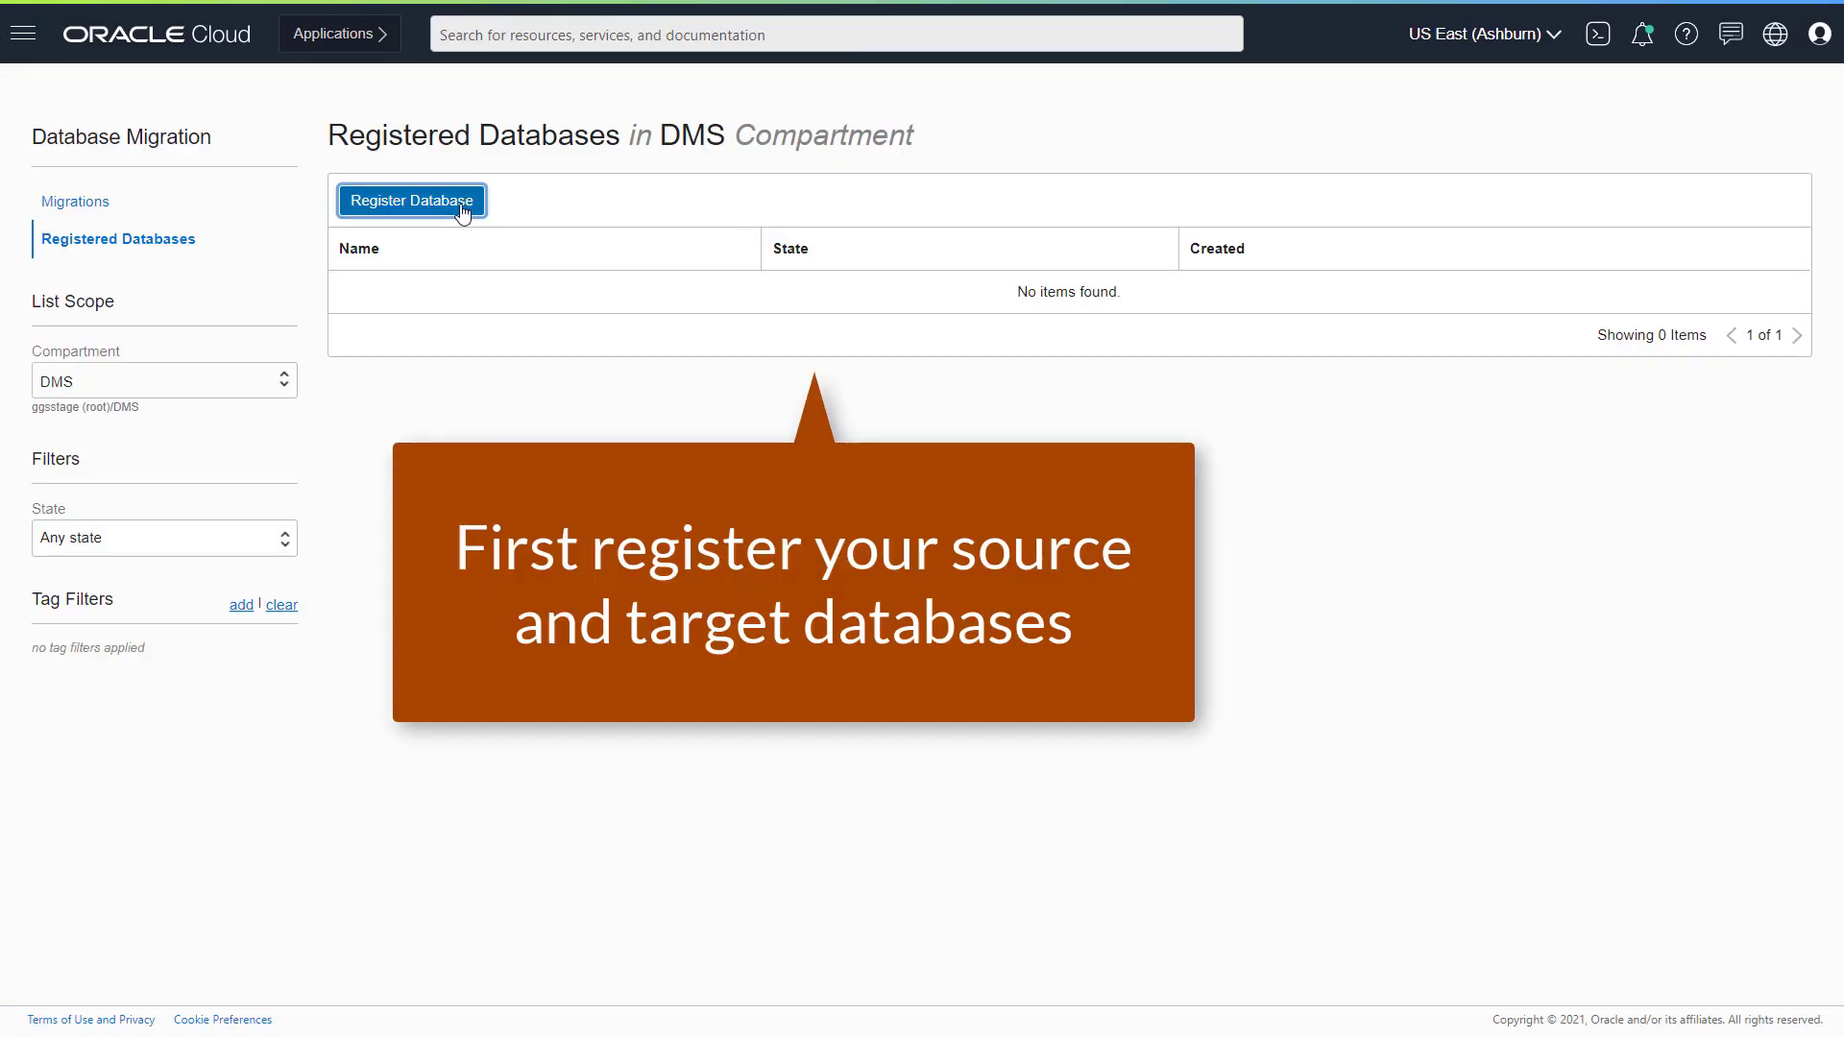
- Start registering MyPDB with DMS_Vault, host 10.0.0.3, port 1521, the pasted service name and a private endpoint
left_click(462, 206)
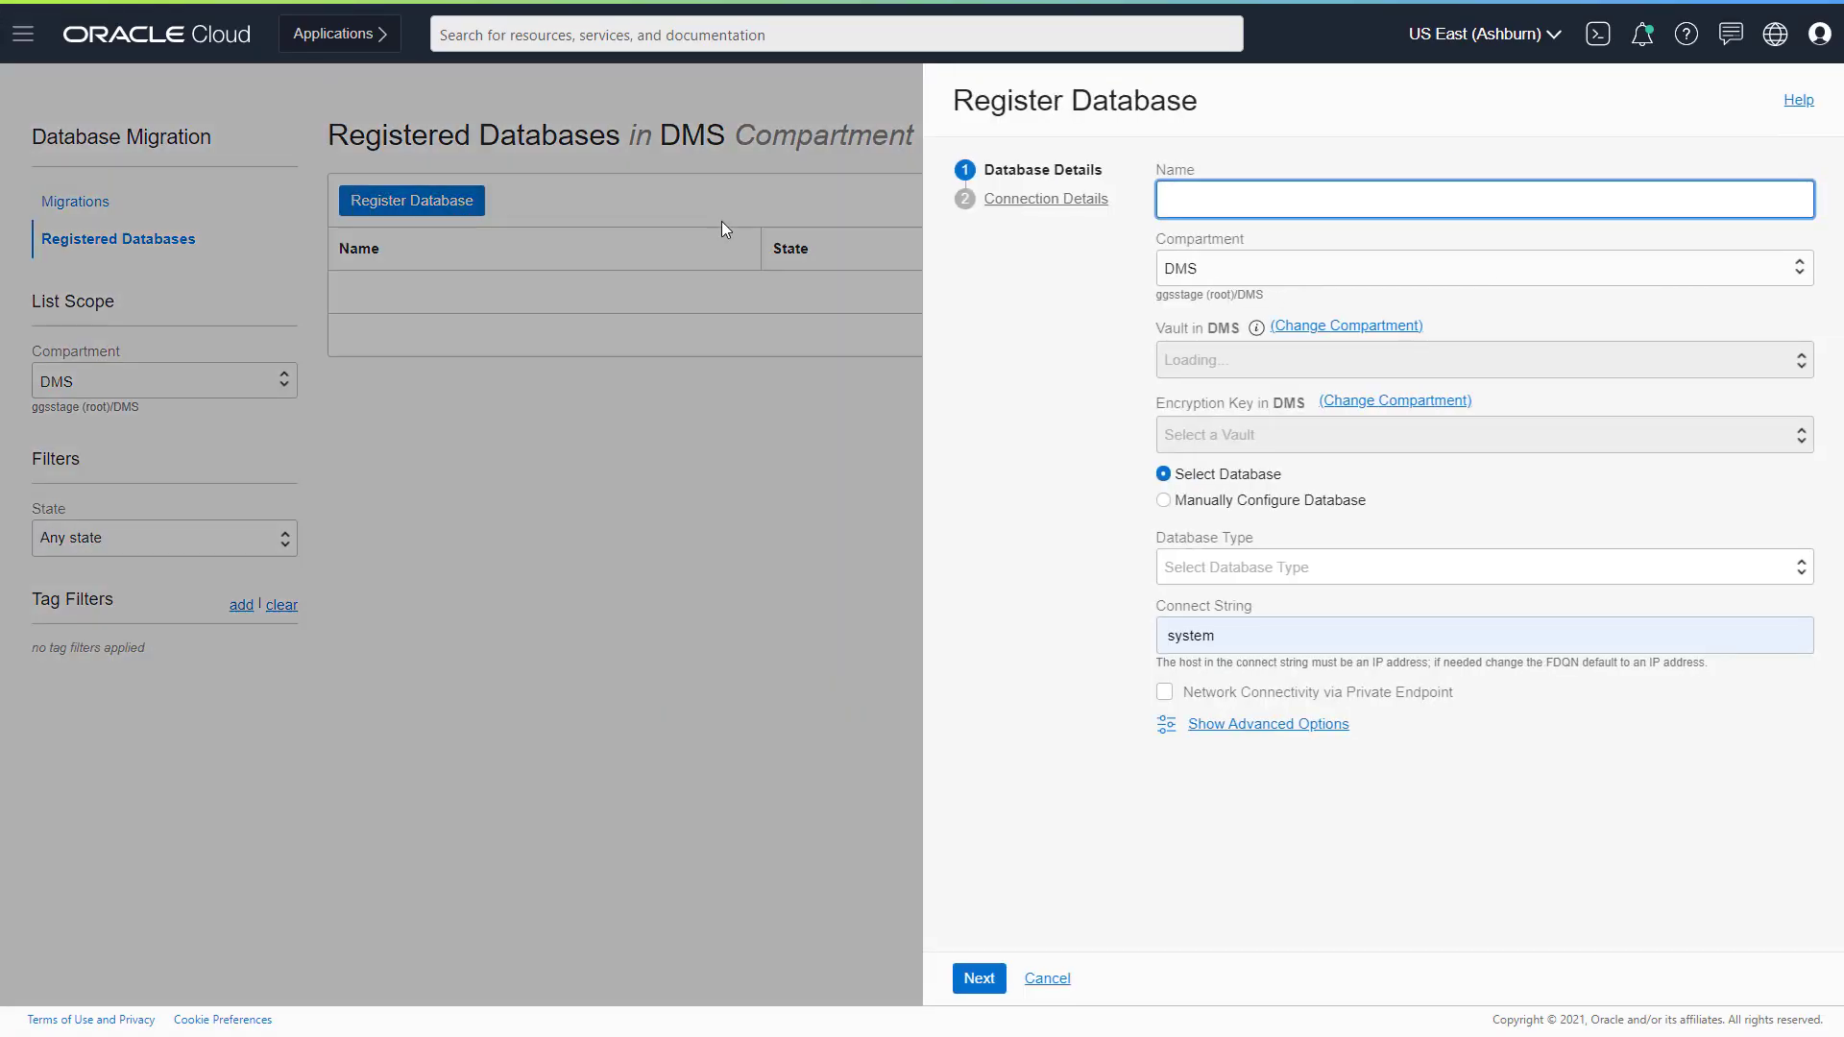
type("MyPDB")
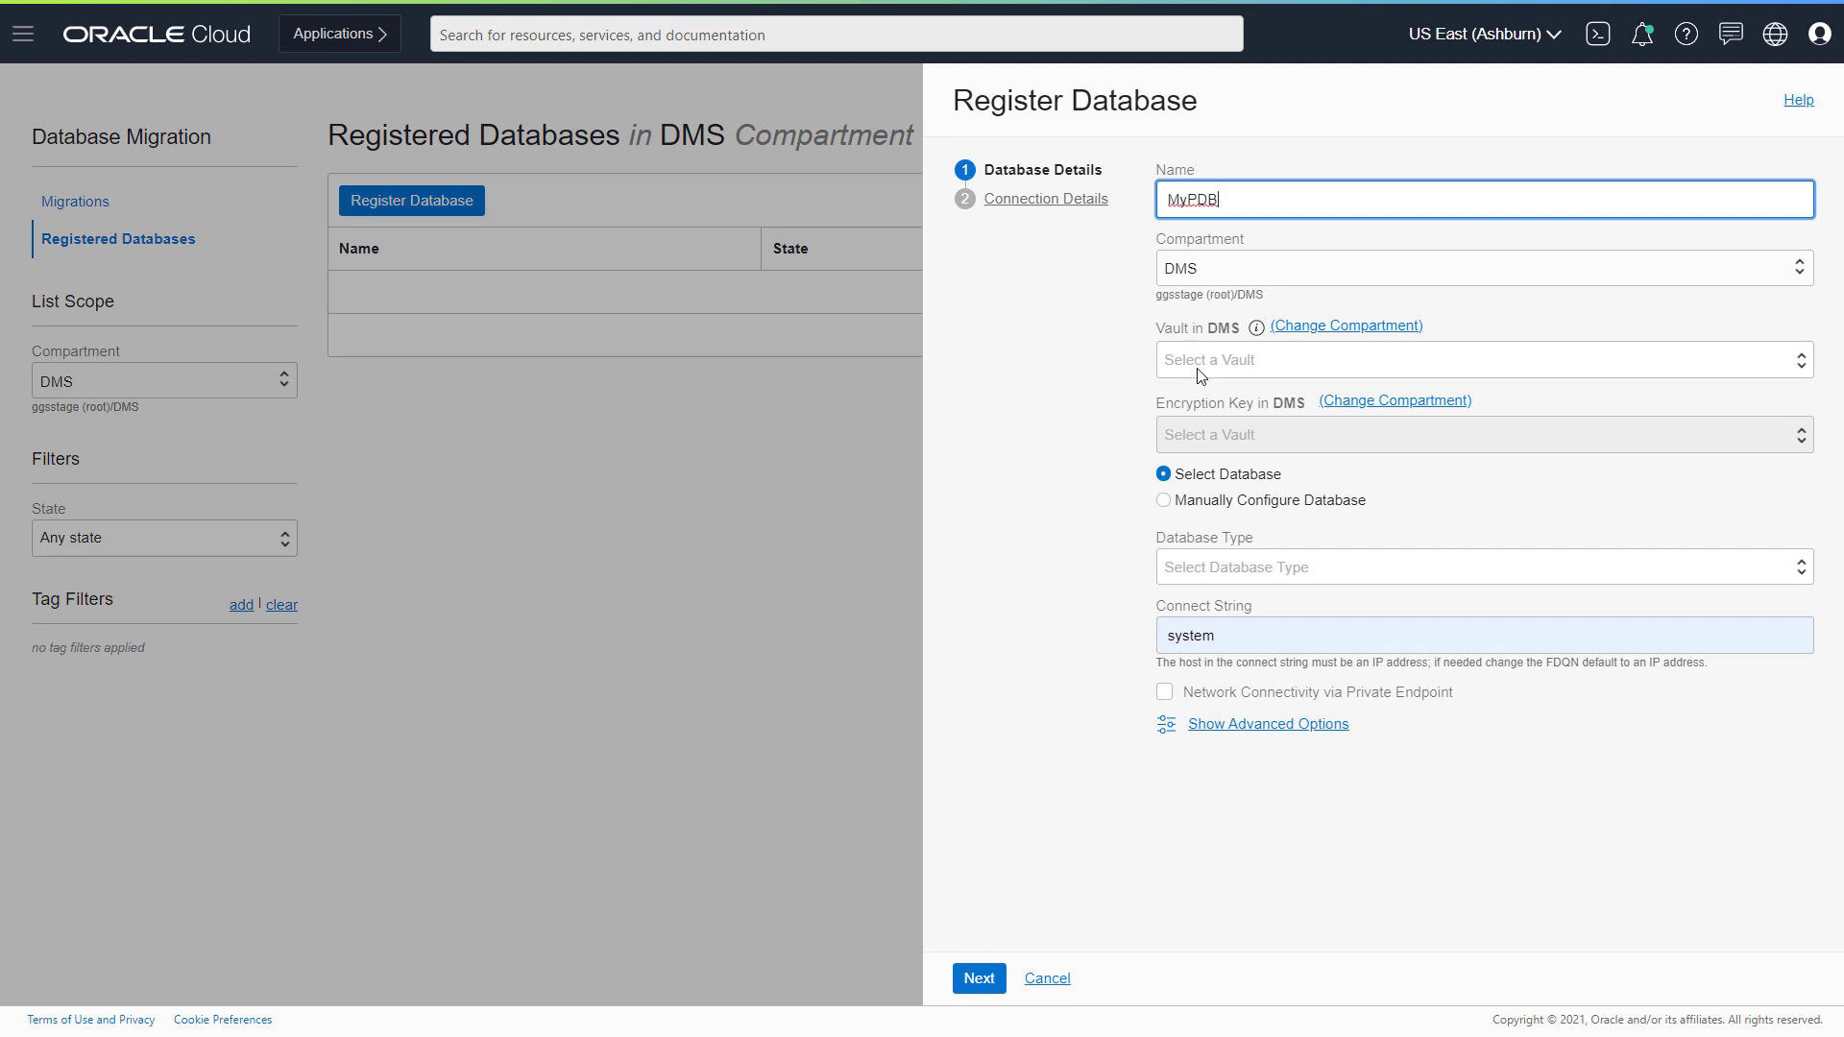
left_click(1201, 373)
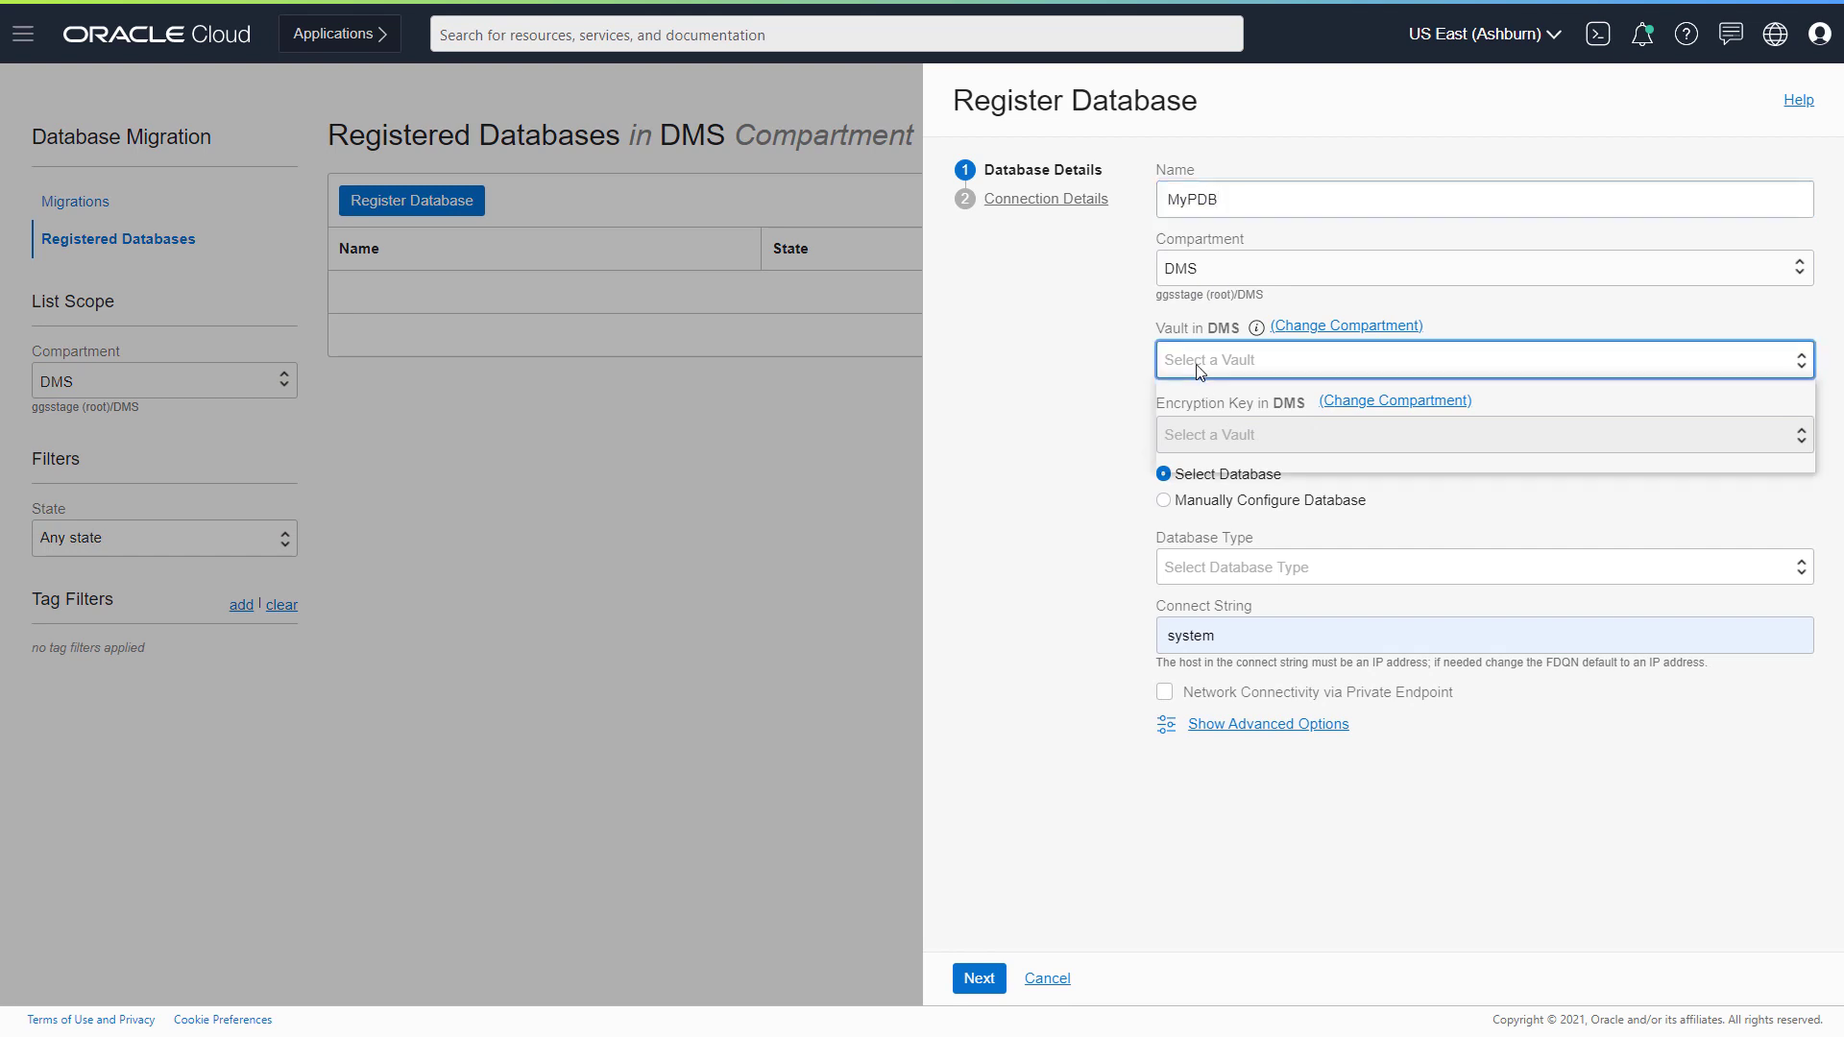
left_click(1211, 423)
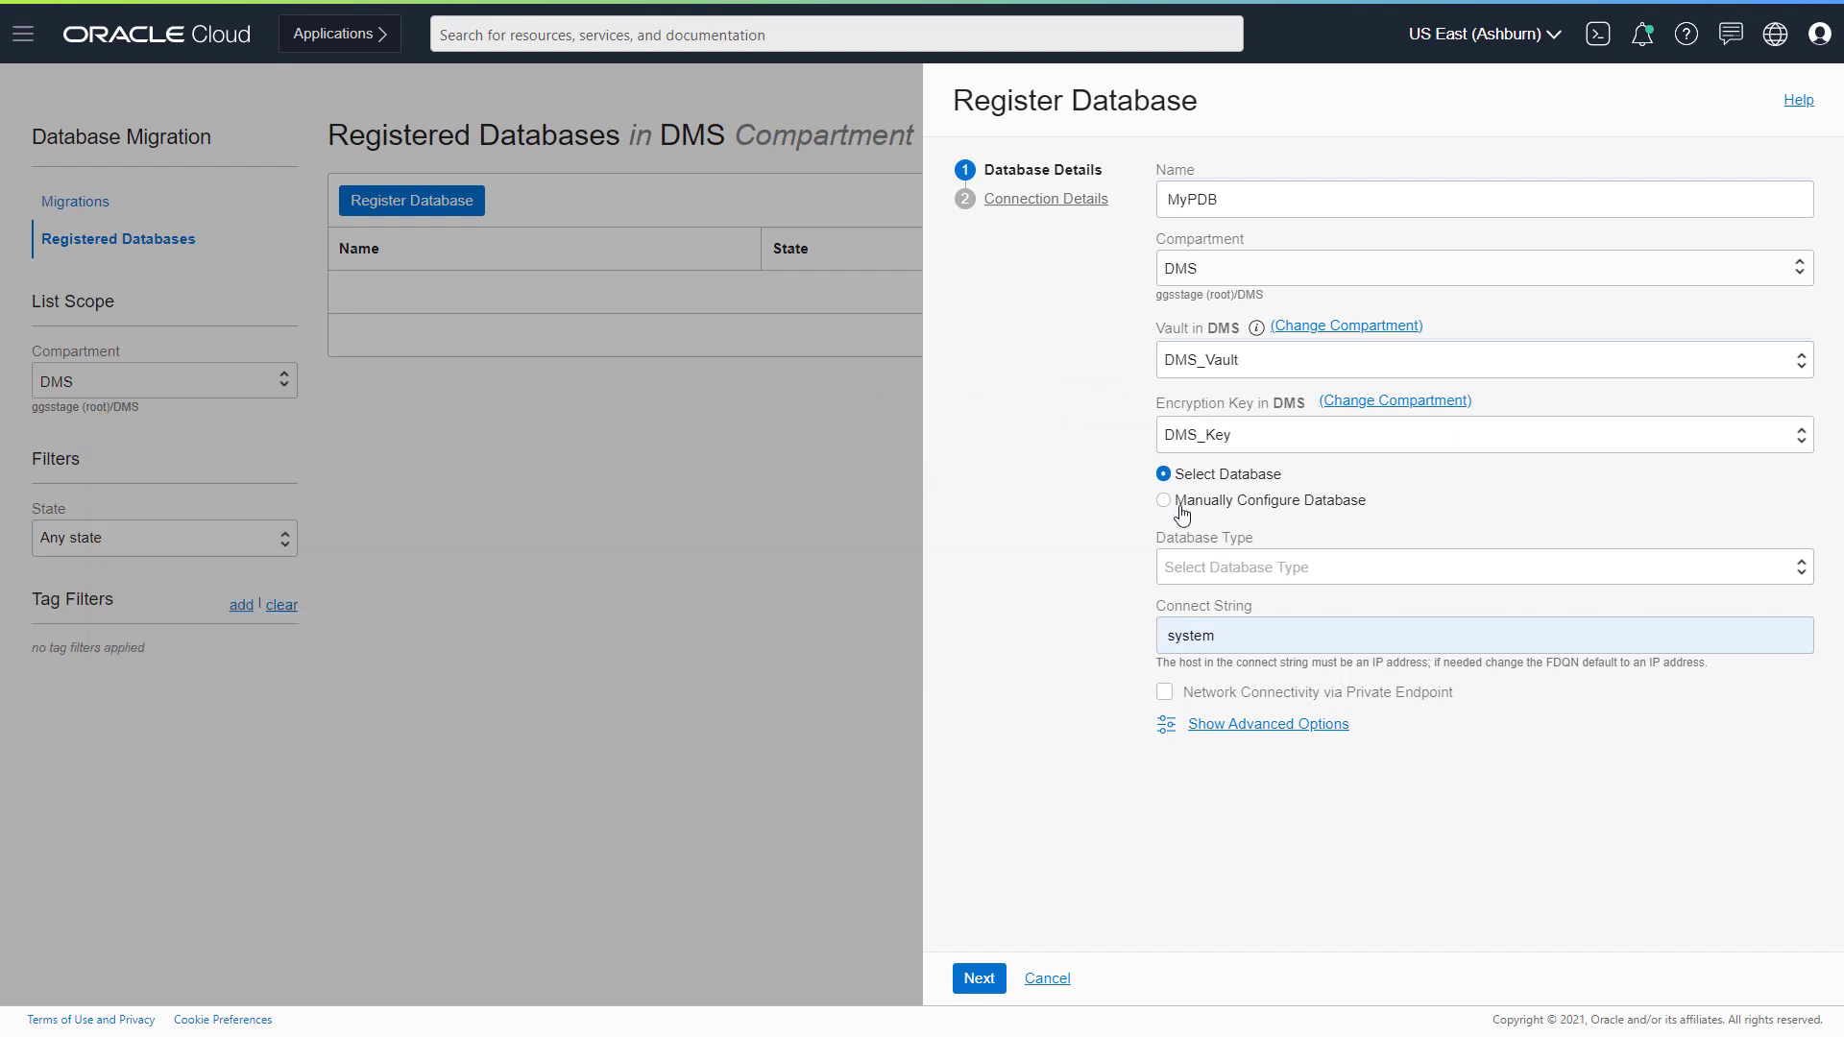
left_click(1177, 503)
left_click(1188, 564)
type("10.0.0.3")
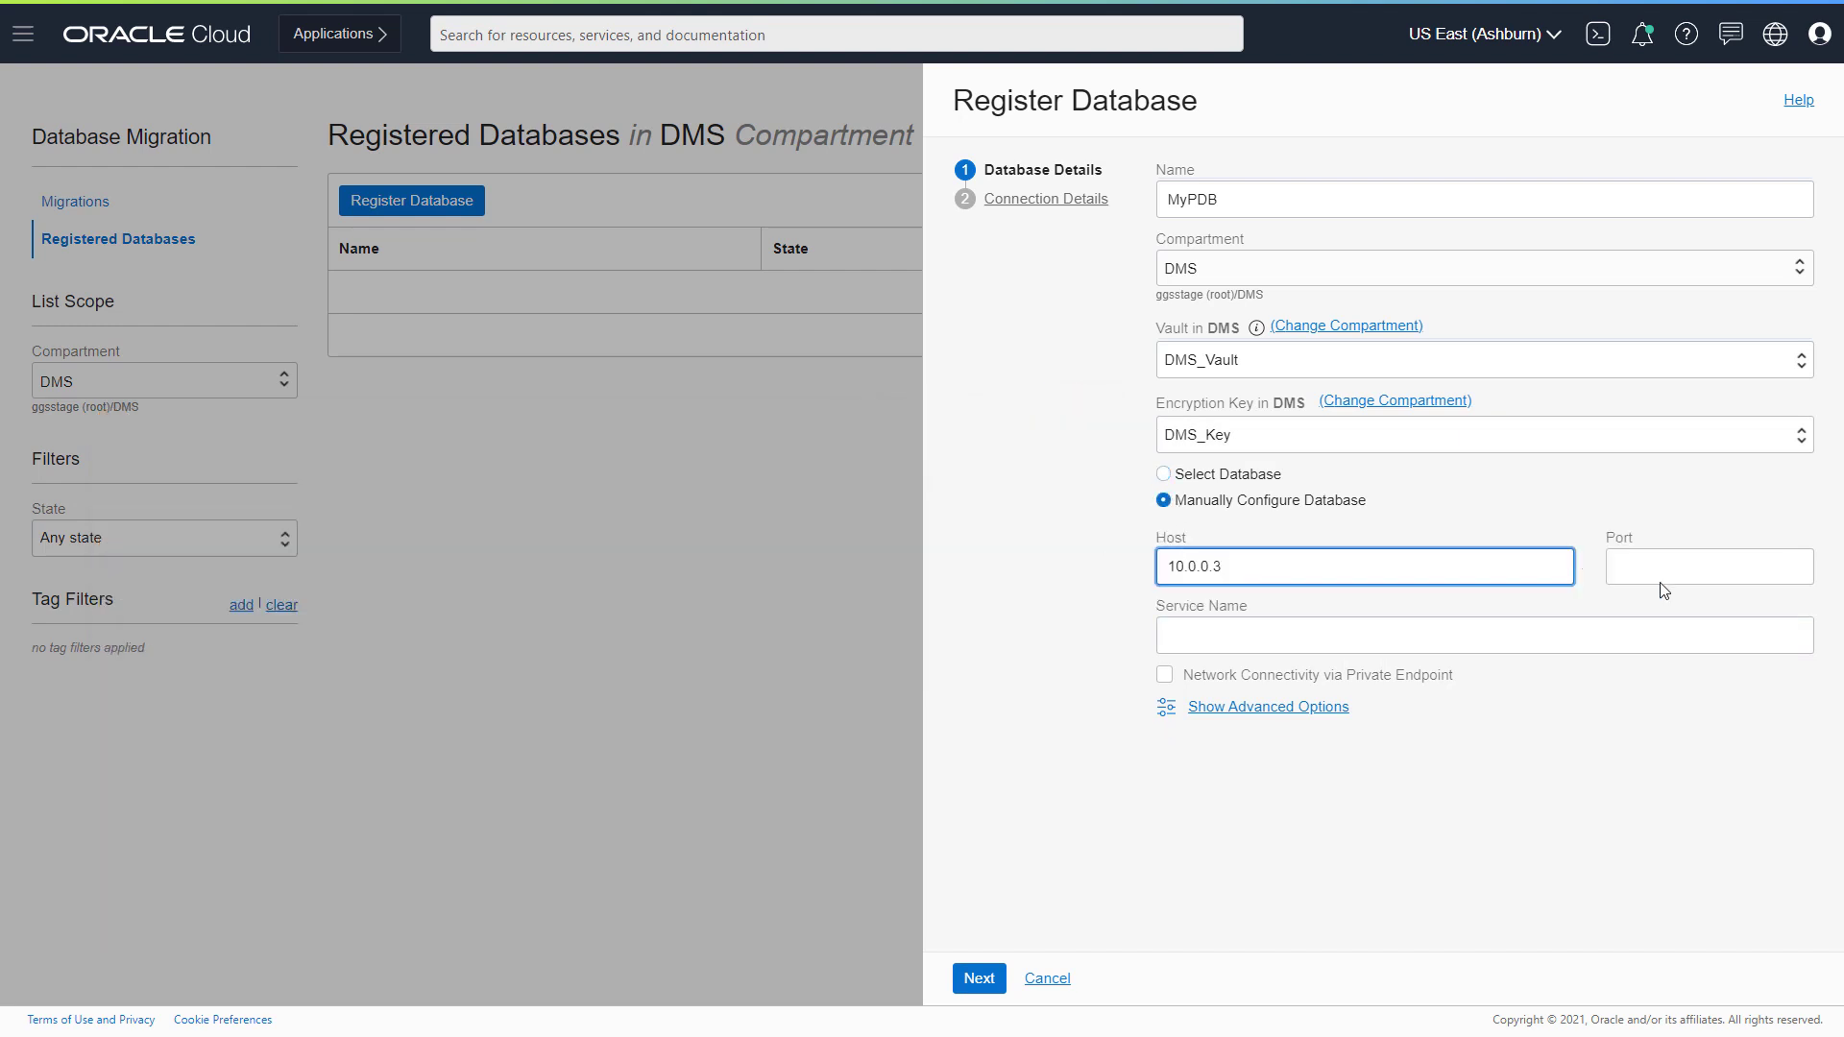
left_click(1682, 576)
type("1521")
left_click(1578, 633)
type("pdb.sub12062328210.vcndmsla.oraclevcn.com")
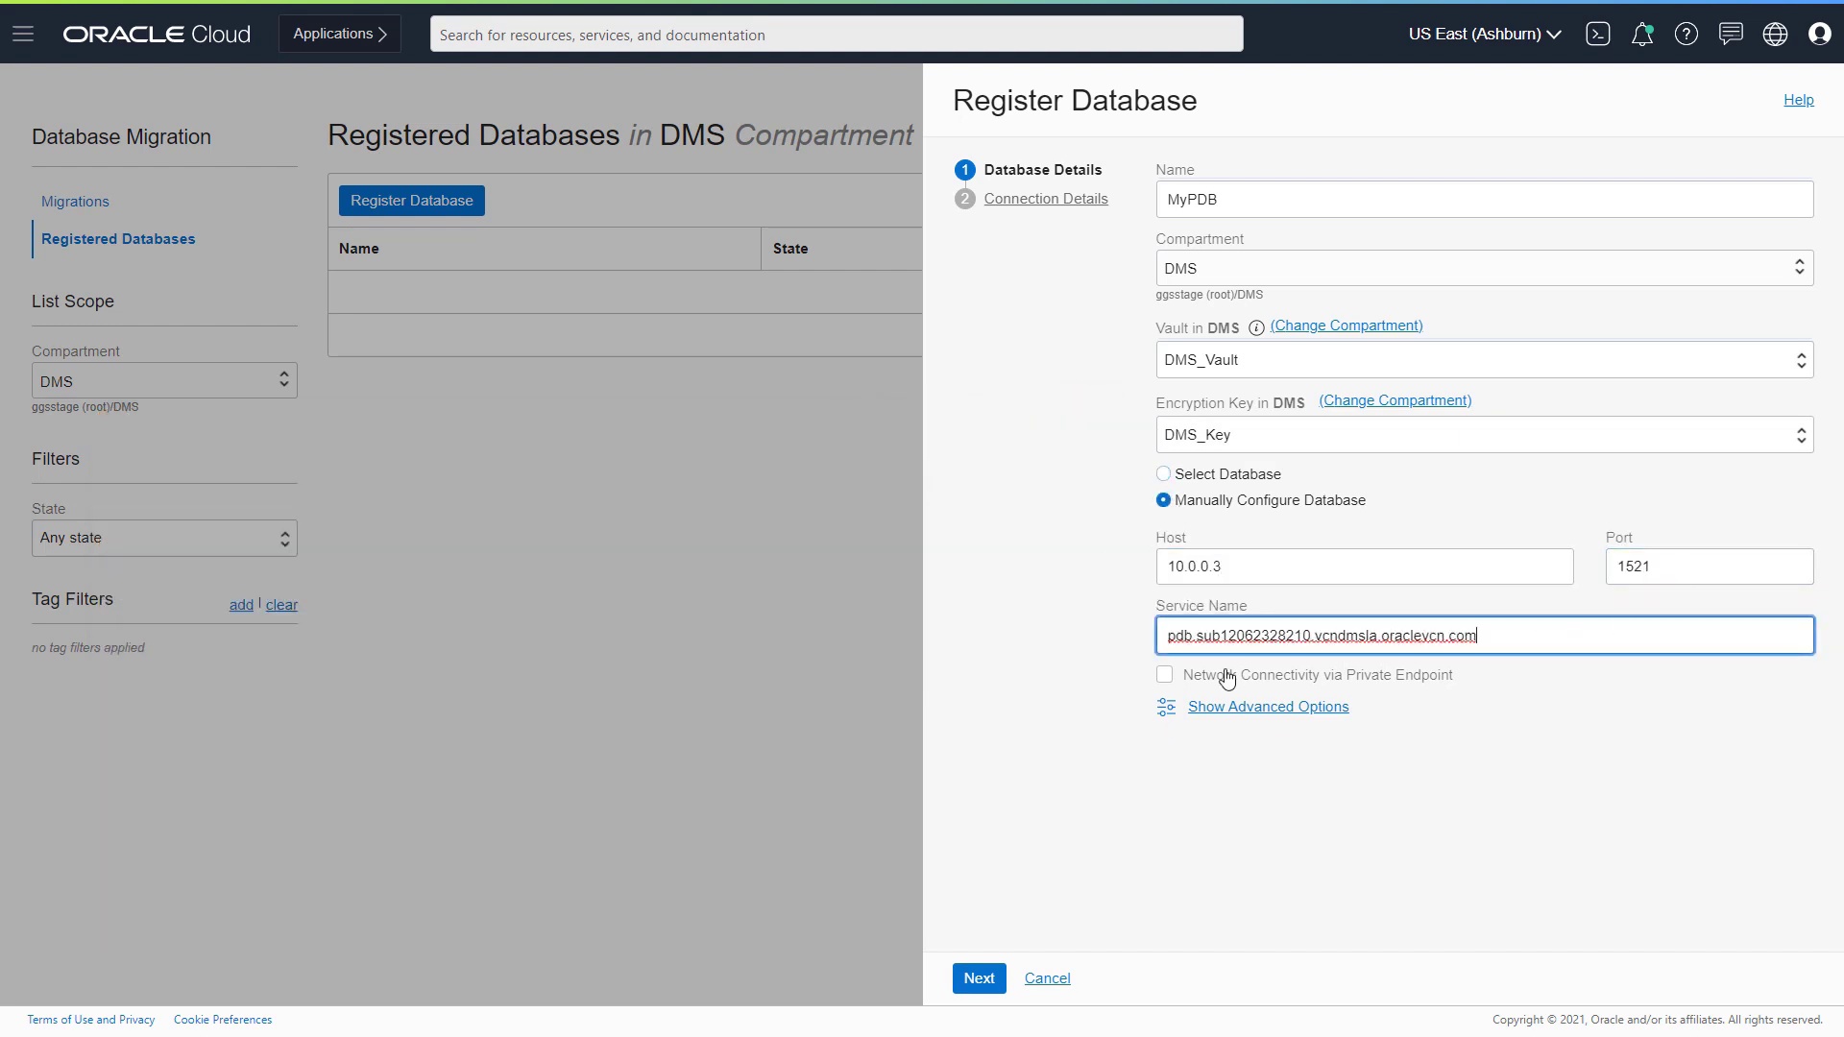
left_click(1228, 678)
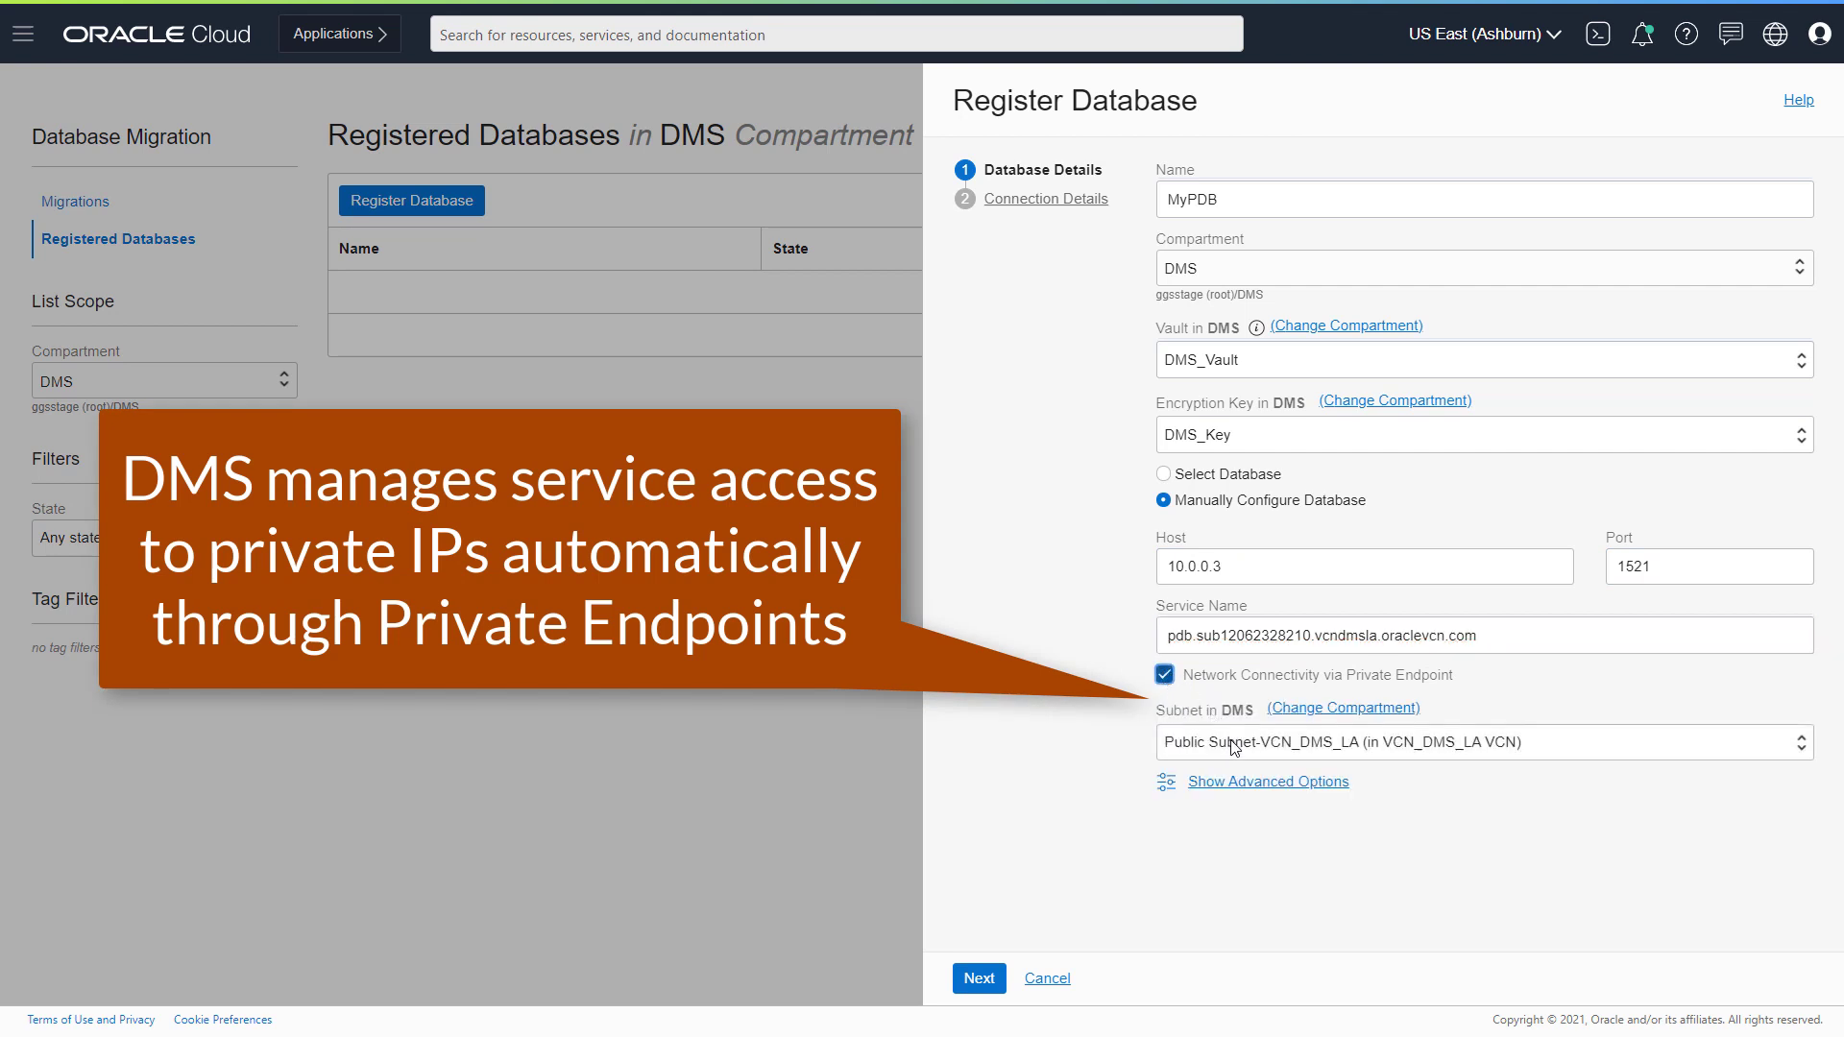
- Enter admin user system, SSH host 10.0.0.3 and SSH user opc, then register MyPDB
left_click(979, 978)
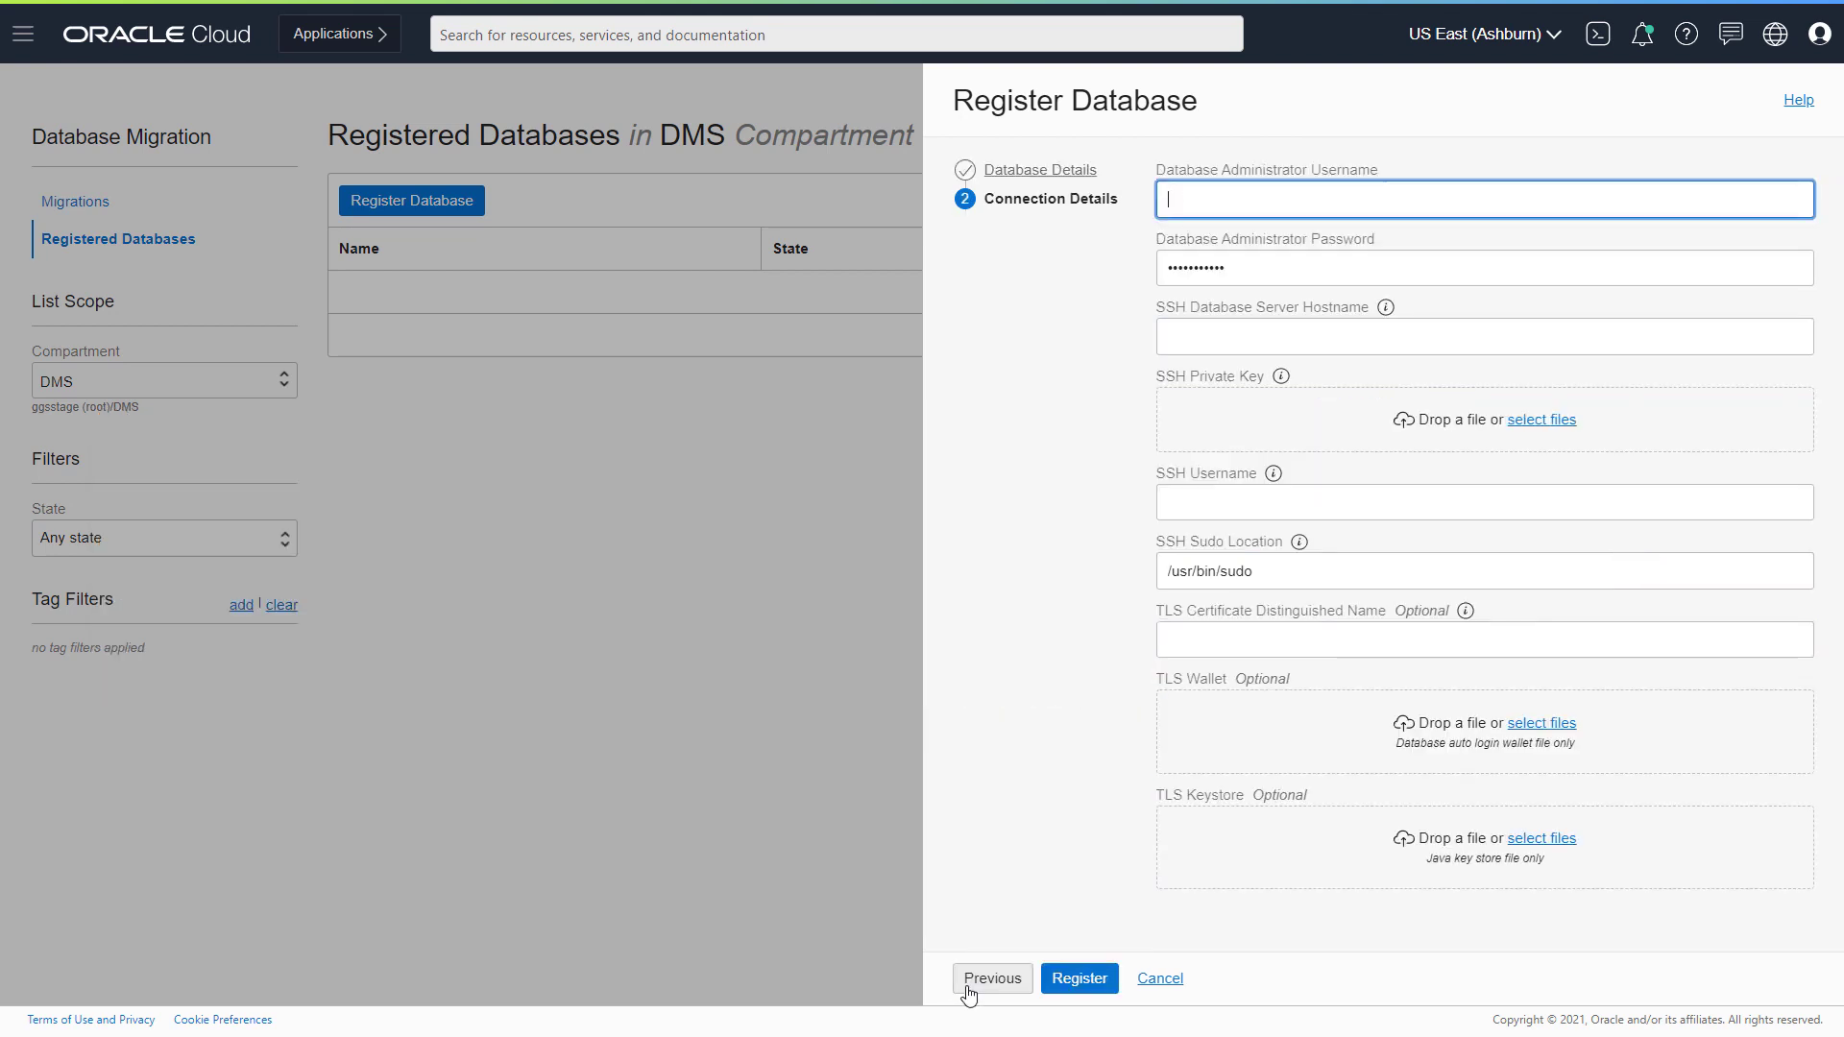
type("system")
key("Tab")
key("Tab")
type("10.0.0.3")
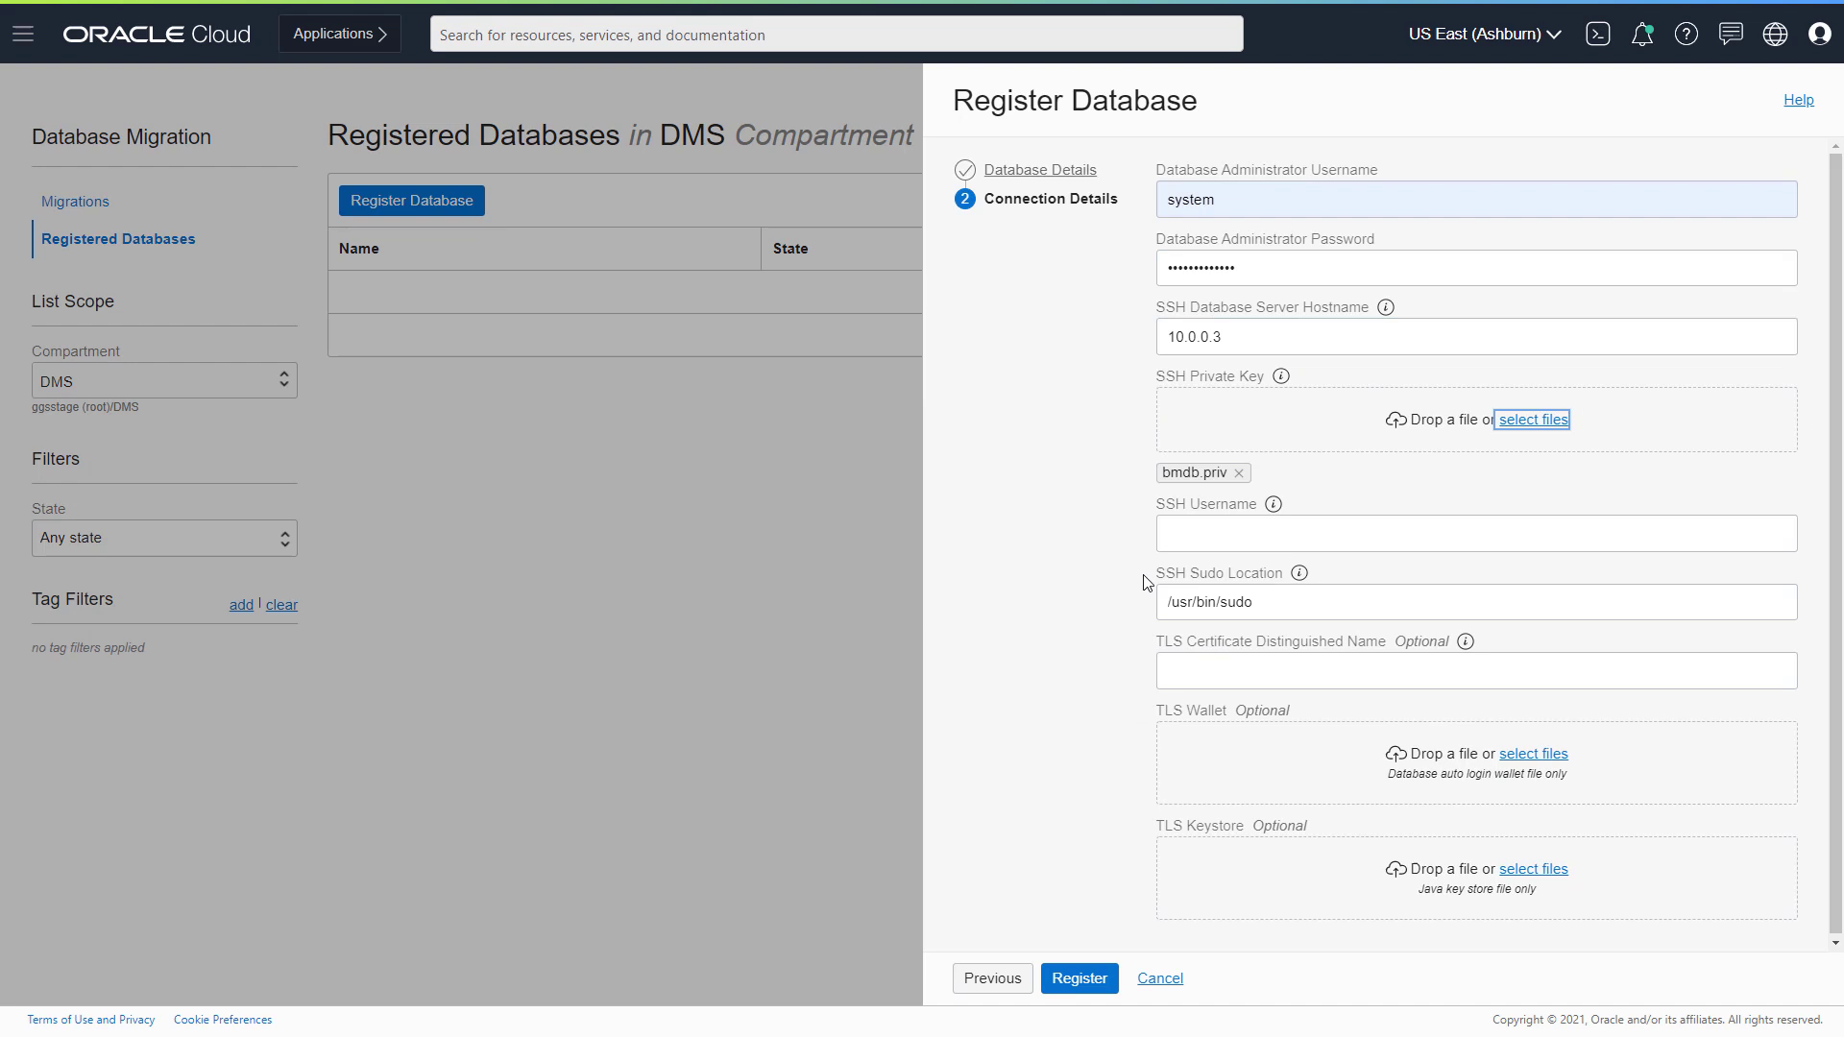
left_click(1192, 531)
type("opc")
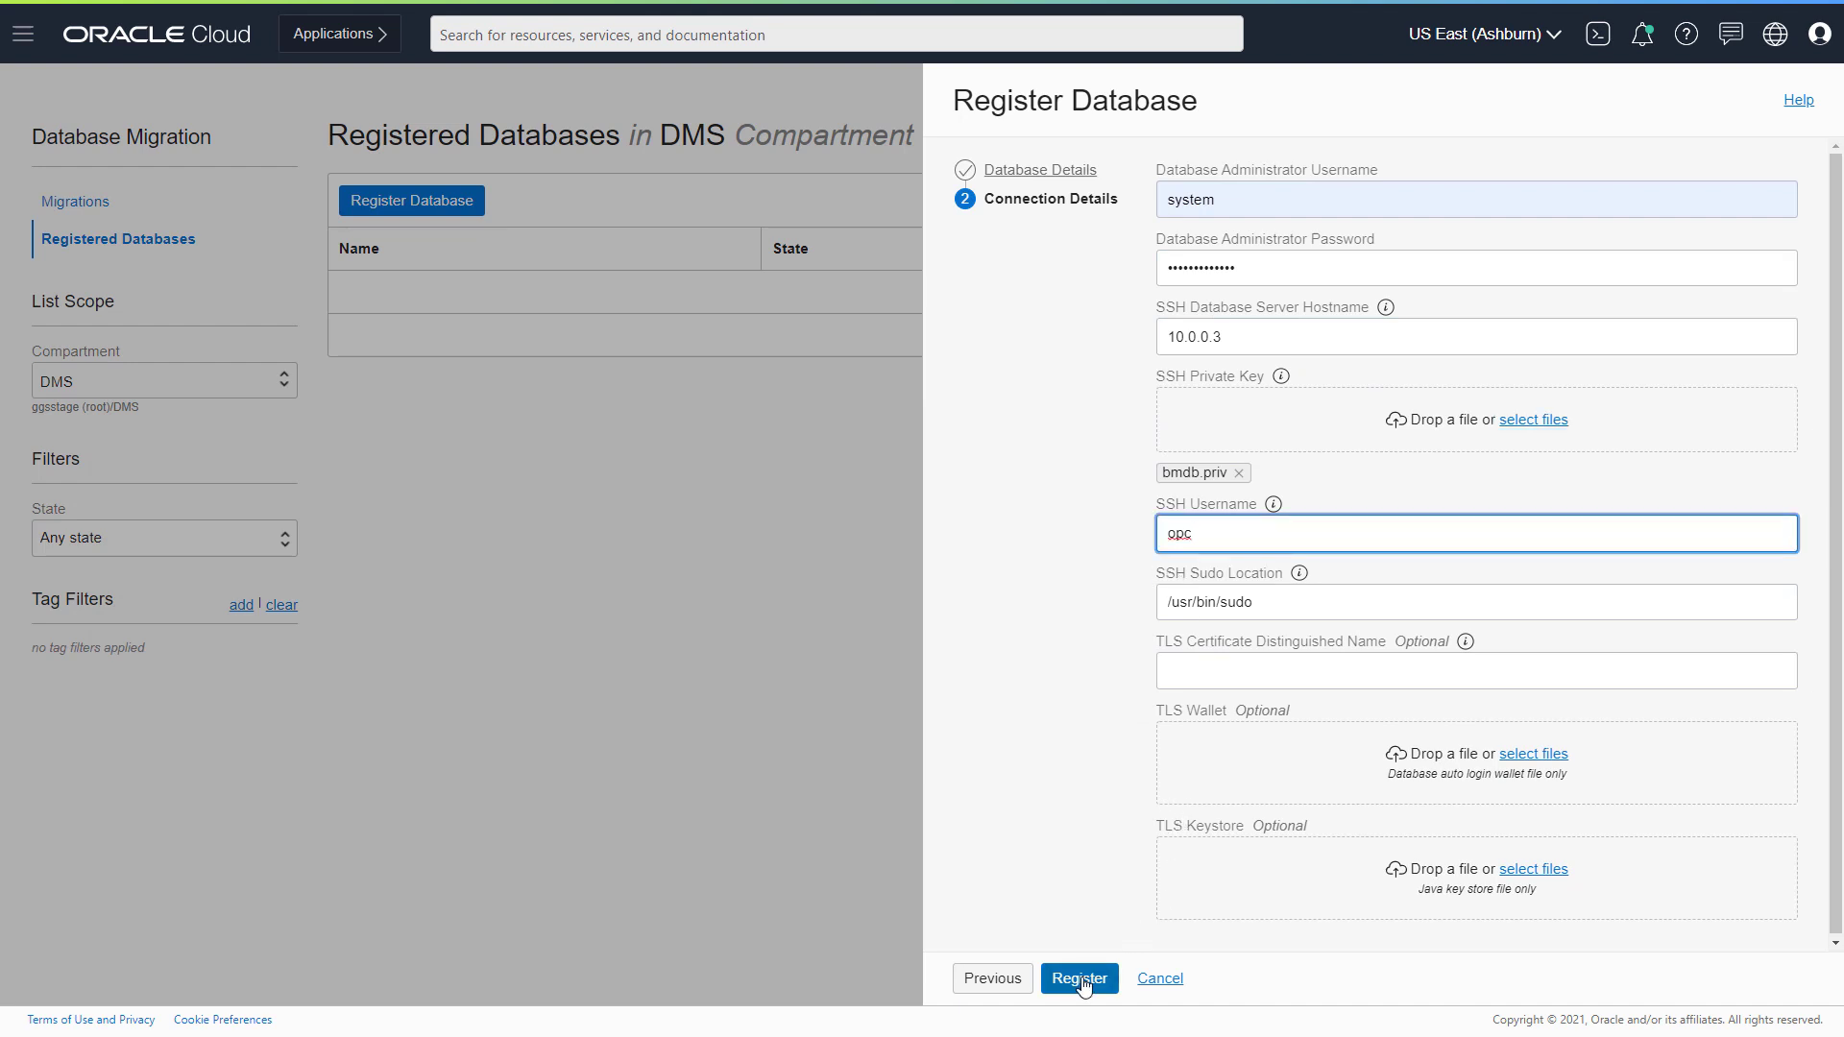
left_click(1081, 979)
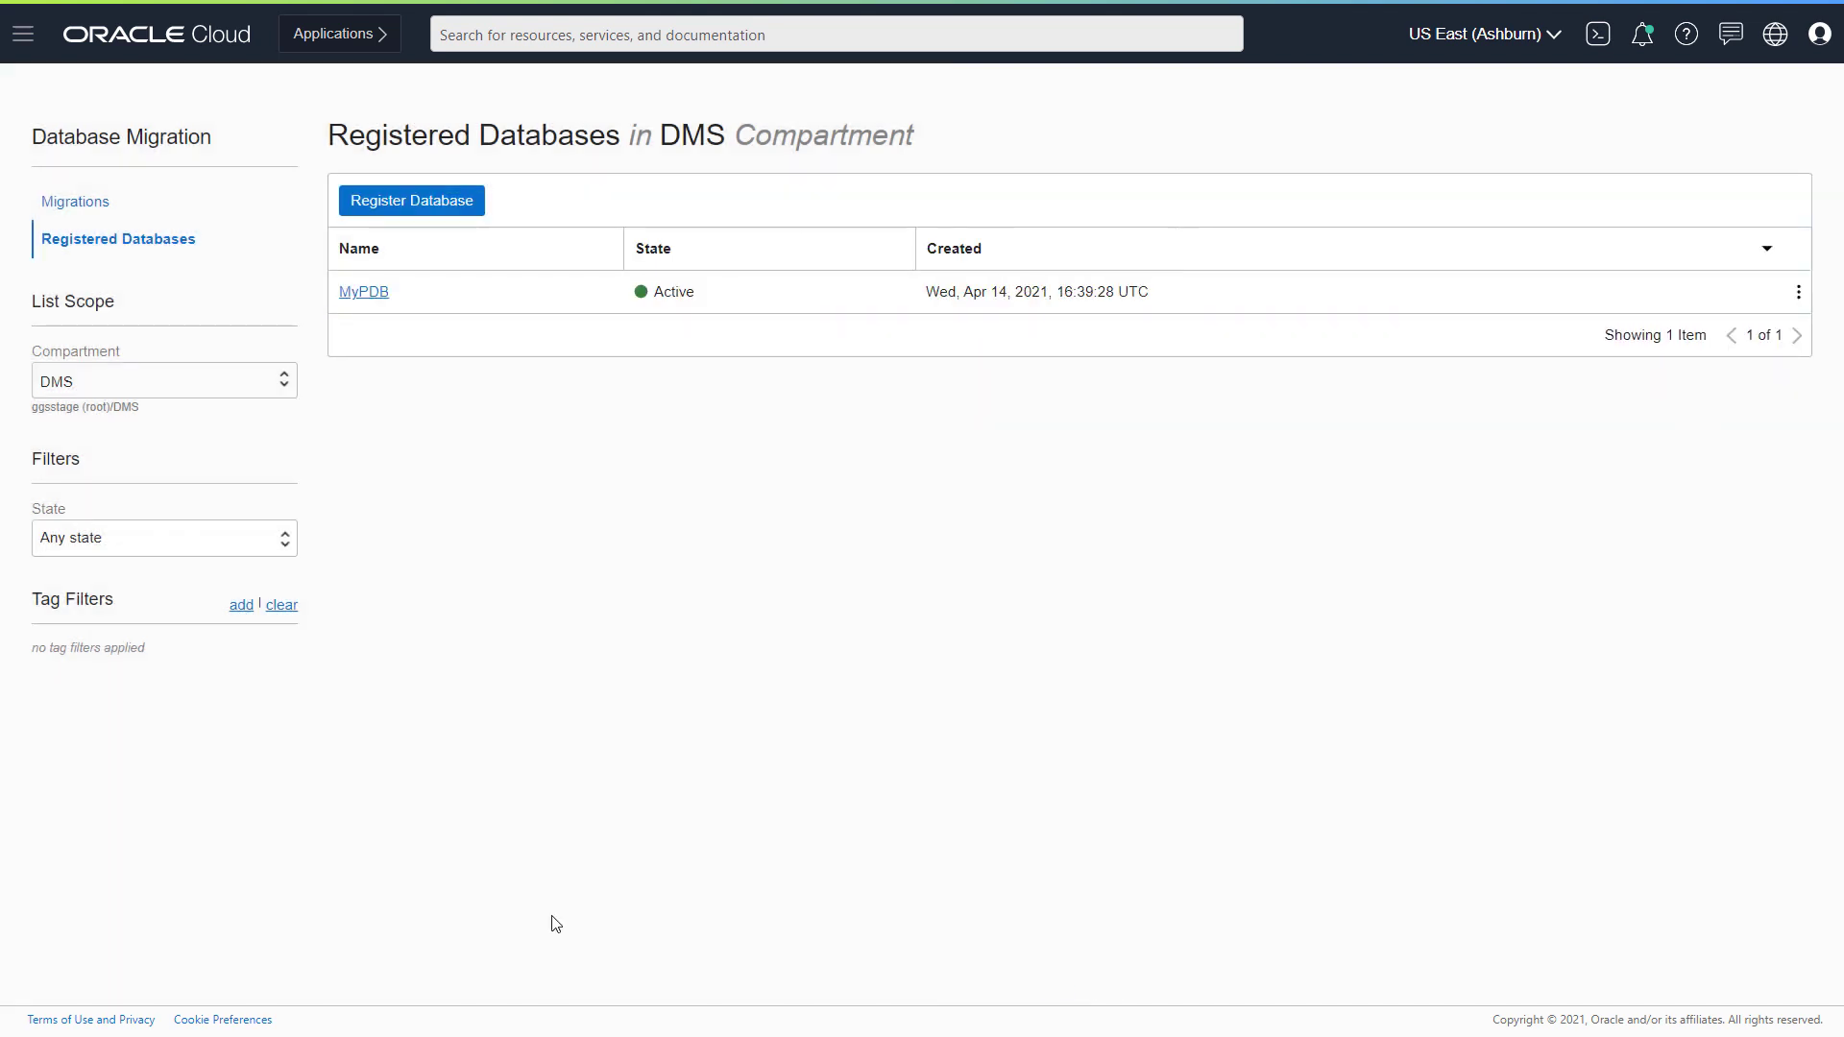
- Start registering MyCDB with DMS_Vault, port 1521, the pasted container service name and a private endpoint
left_click(465, 205)
type("My")
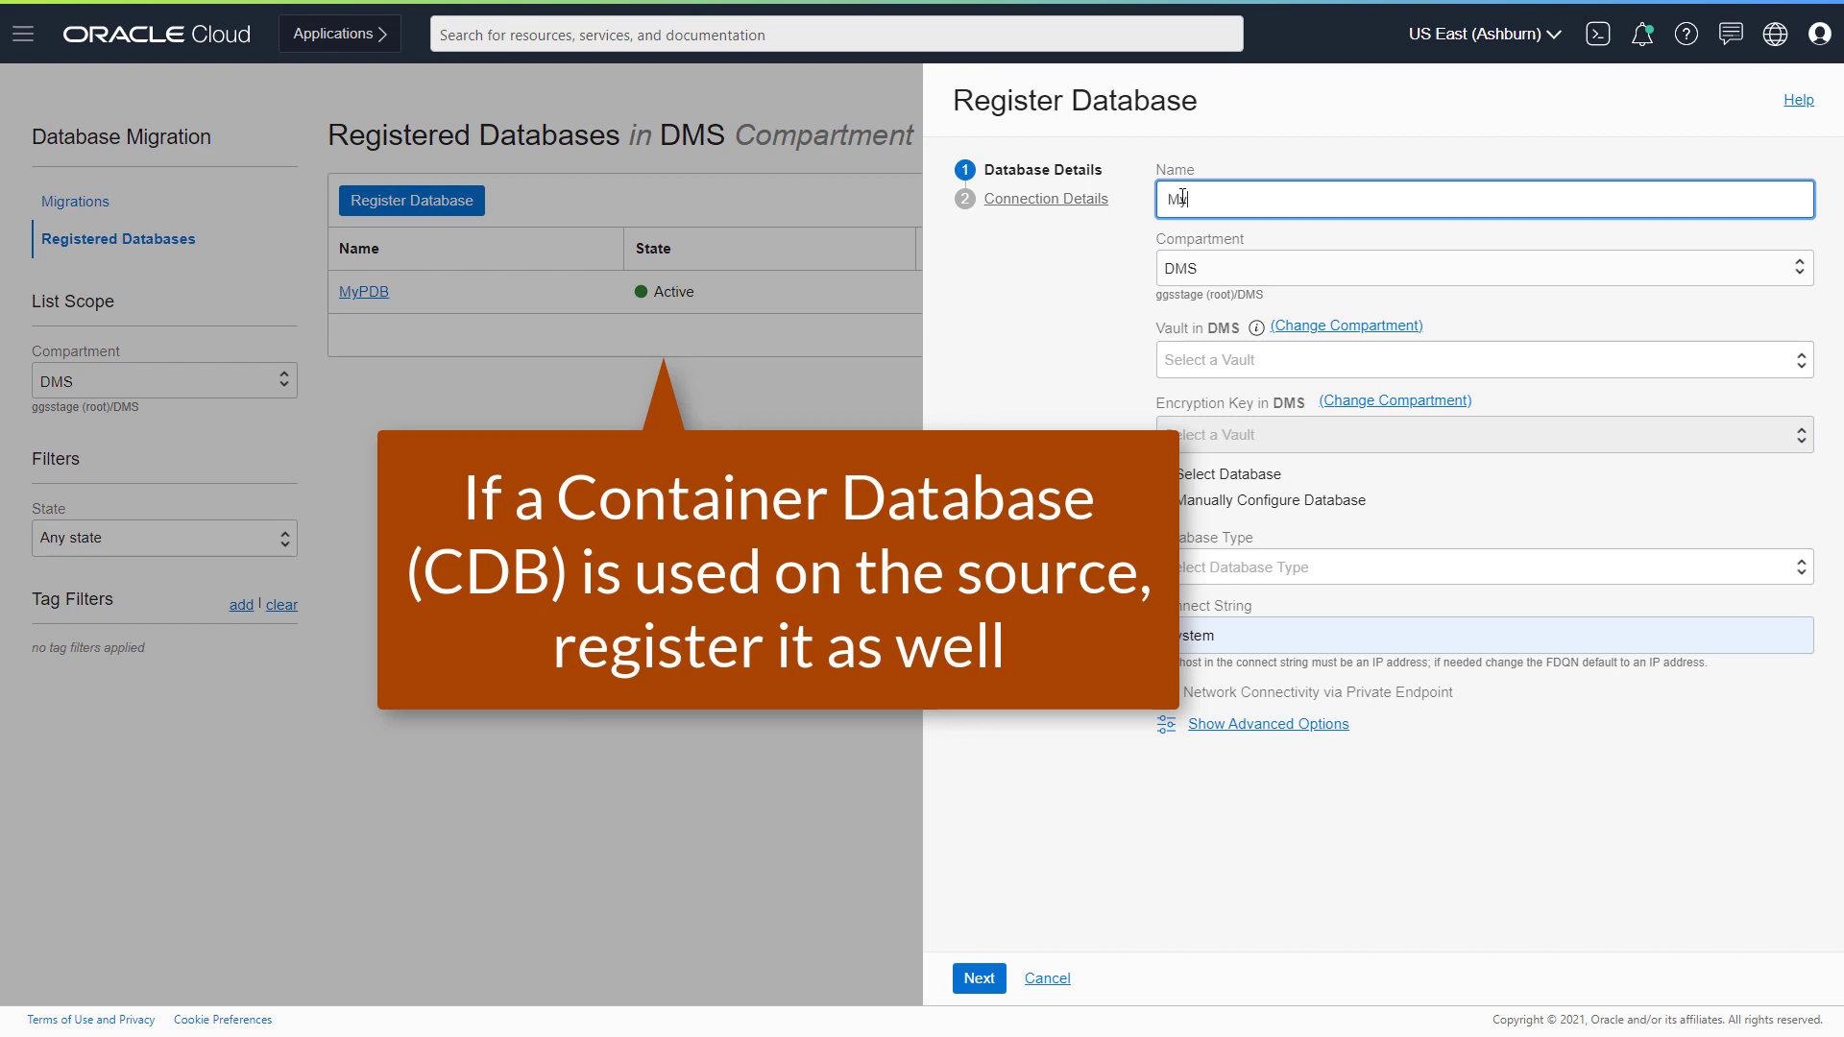
type("CDB")
left_click(1239, 360)
left_click(1241, 419)
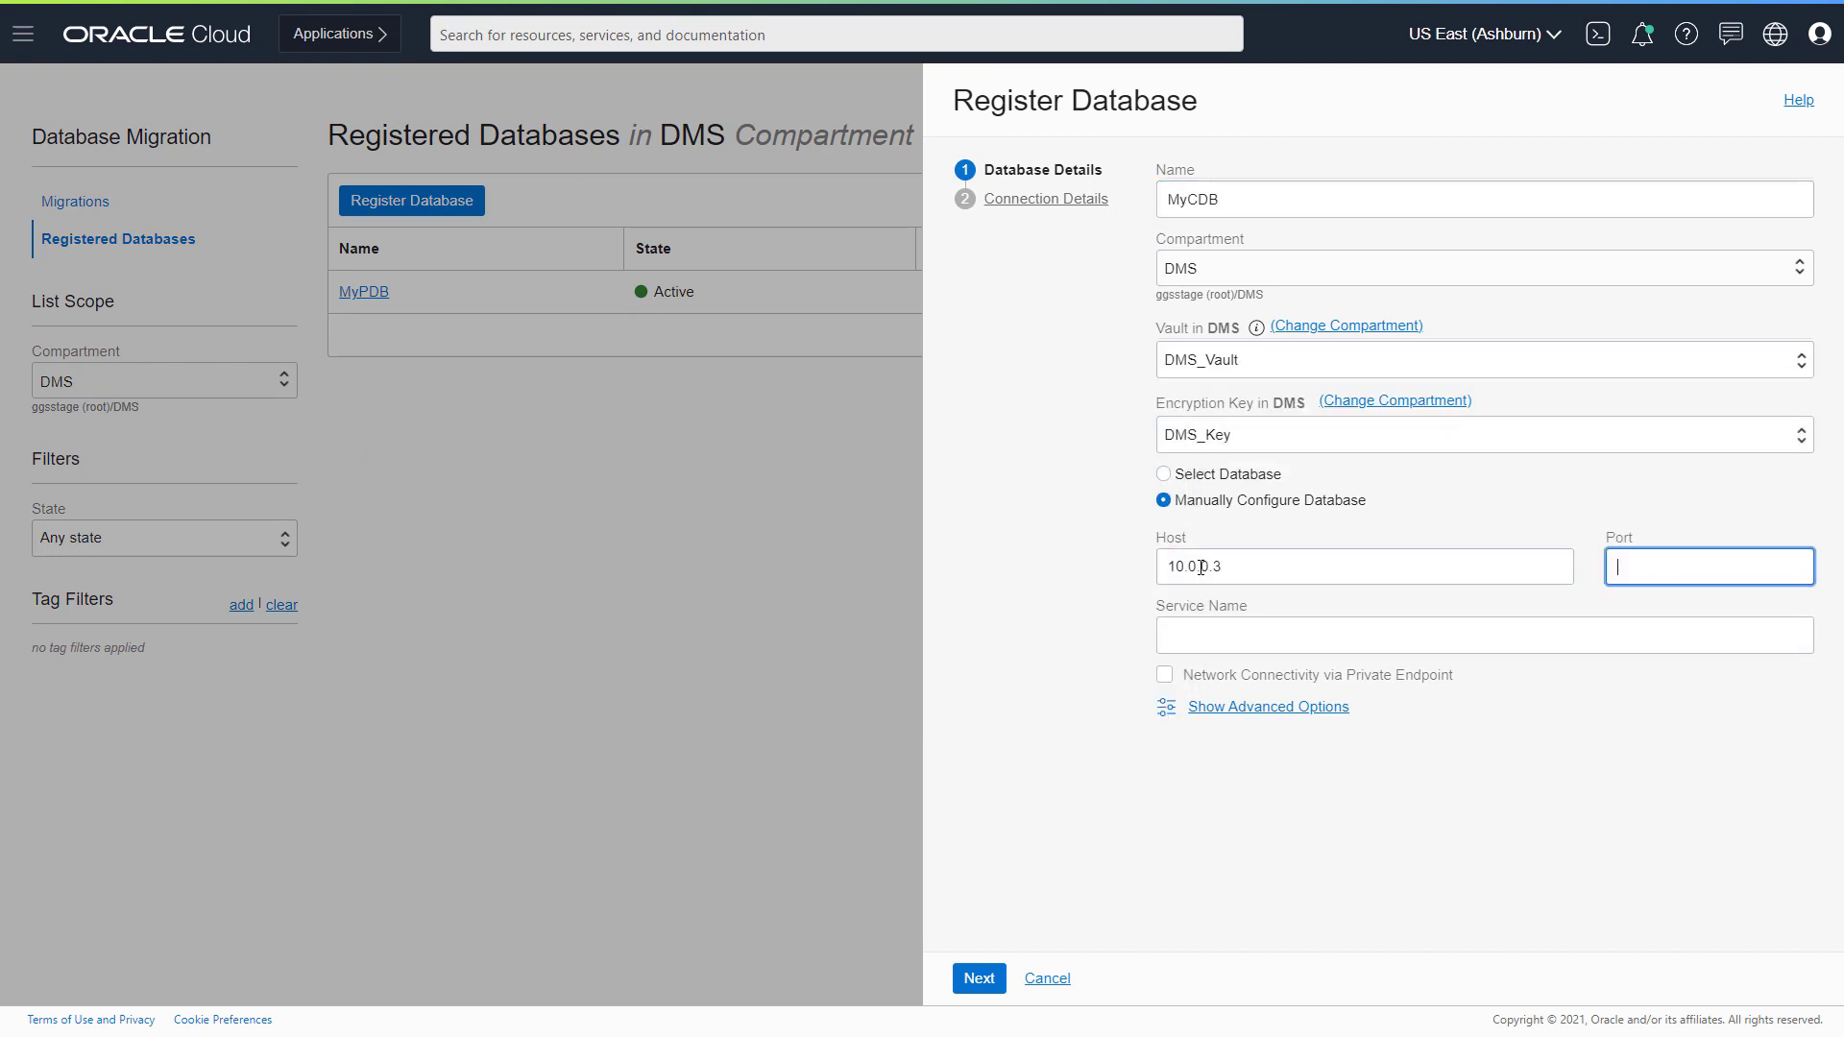
type("1521")
key("Tab")
key("ctrl+v")
left_click(1165, 674)
- Set SSH host 10.0.0.3, key file bmdb.priv and SSH user opc, then register MyCDB
left_click(979, 978)
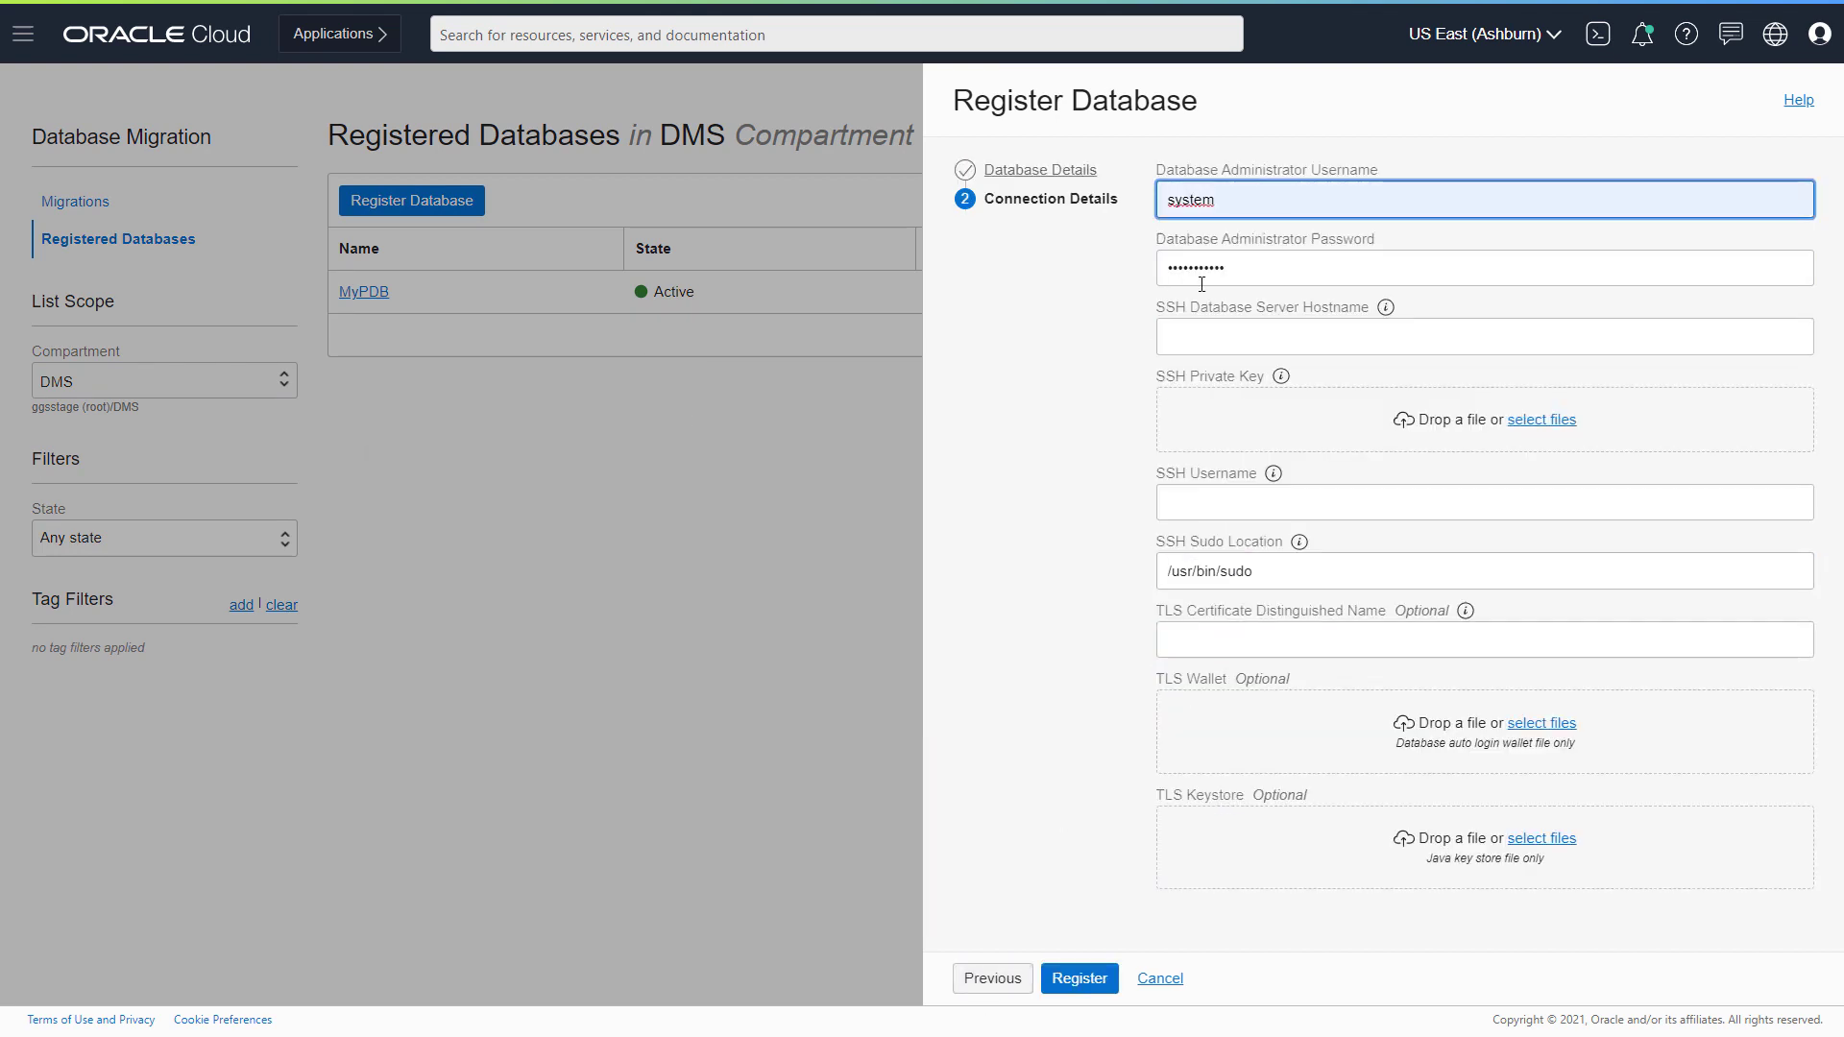
left_click(1202, 284)
key("Tab")
type("10.0.0.3")
left_click(1542, 420)
left_click(1249, 535)
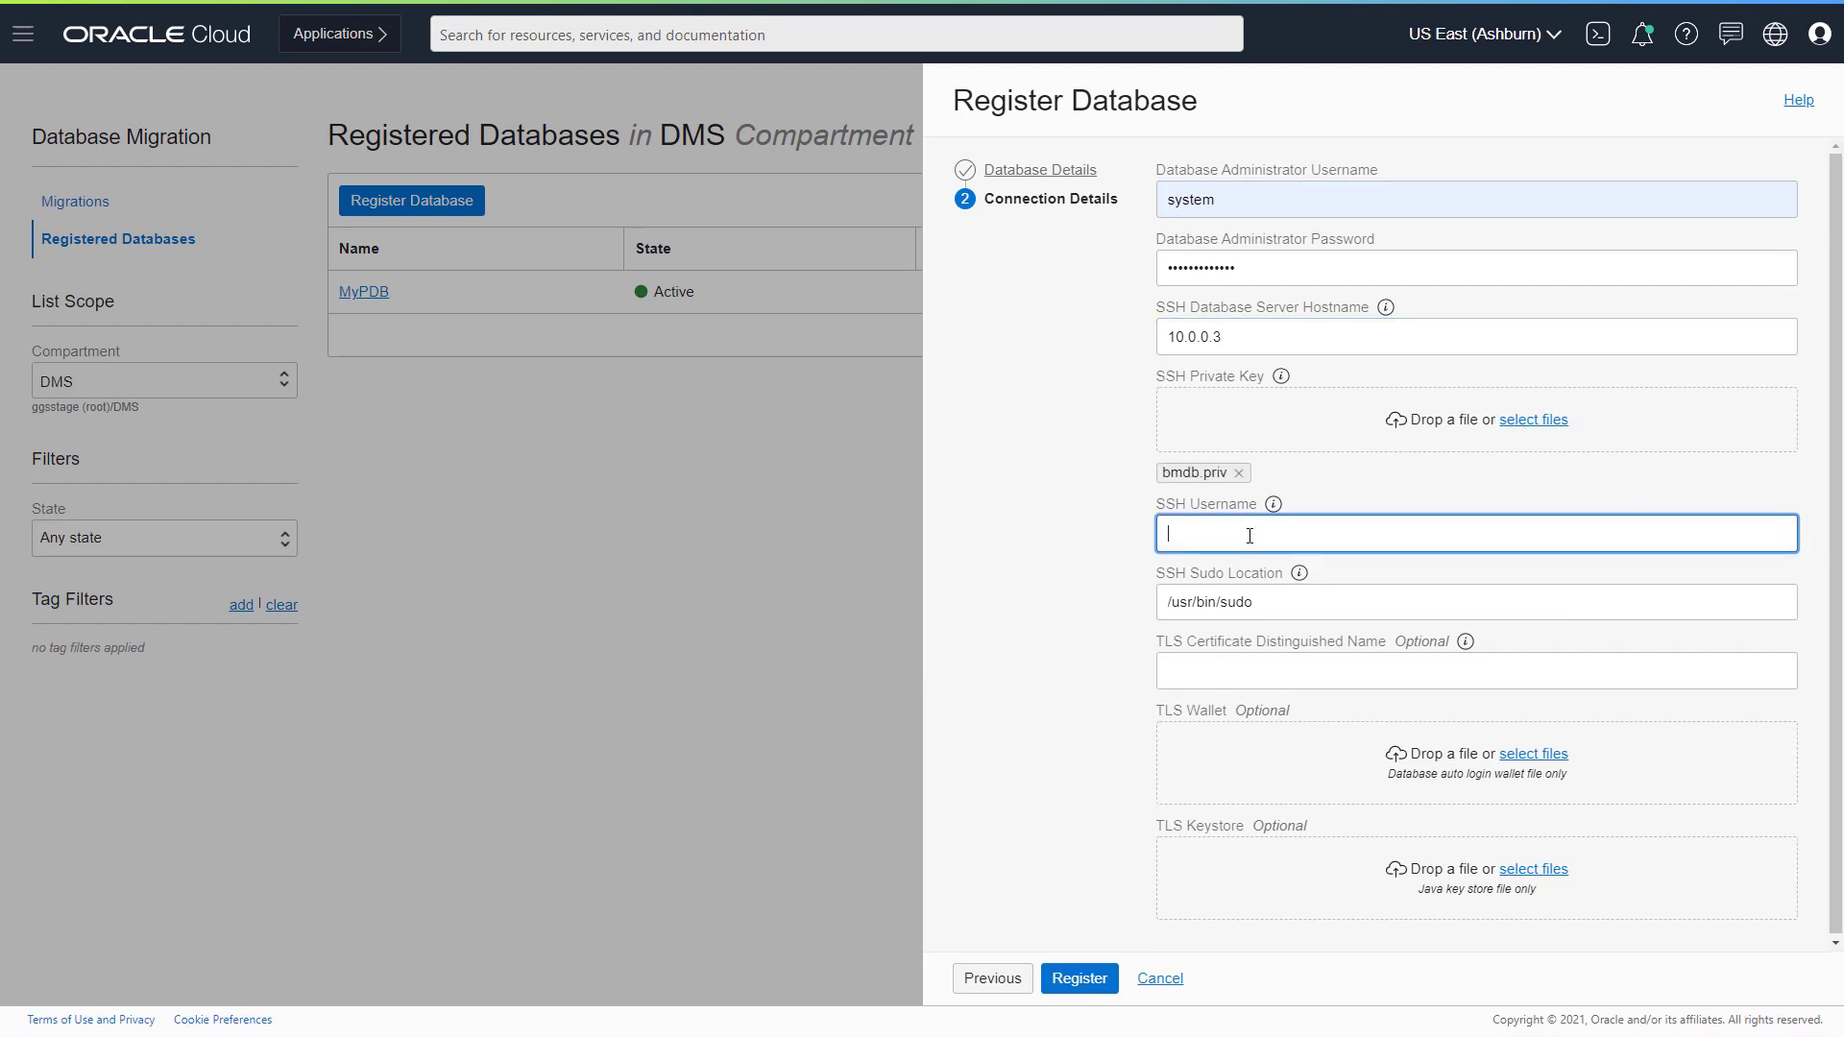
type("opc")
left_click(1076, 978)
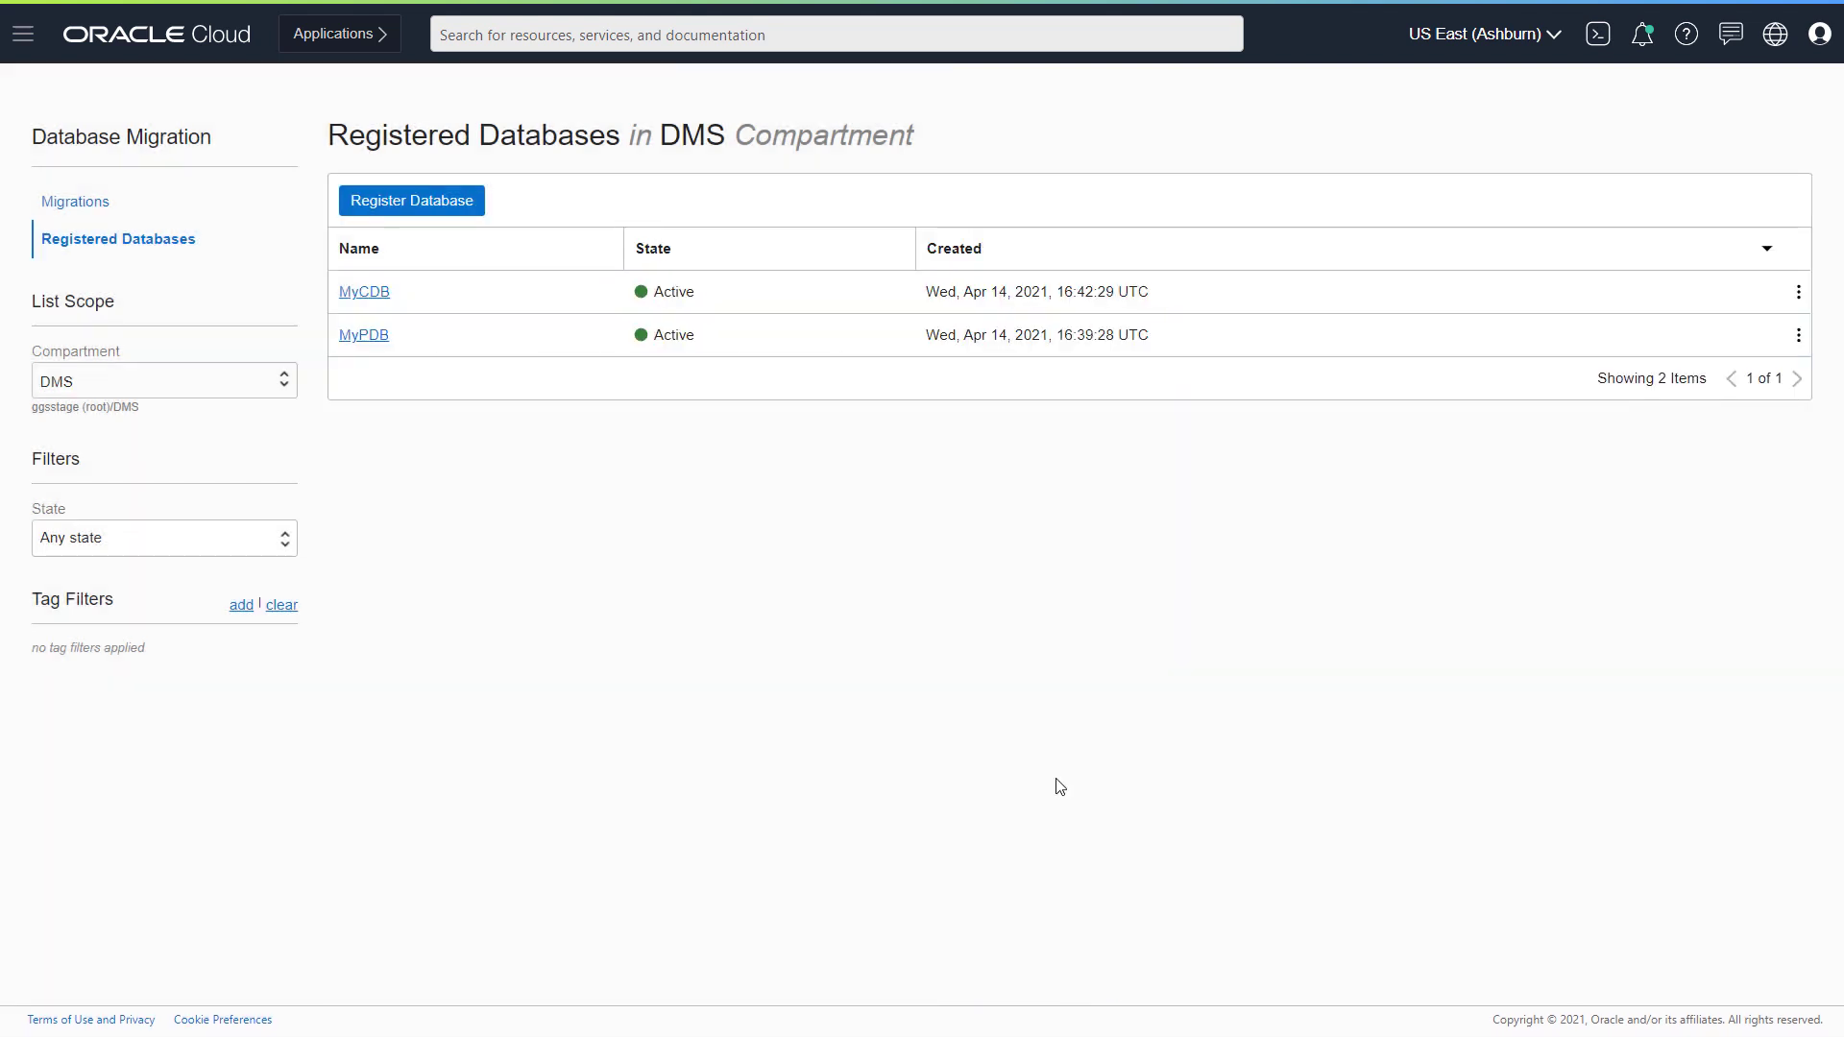
- Start registering MyATP with DMS_Vault as an Autonomous Database
left_click(464, 206)
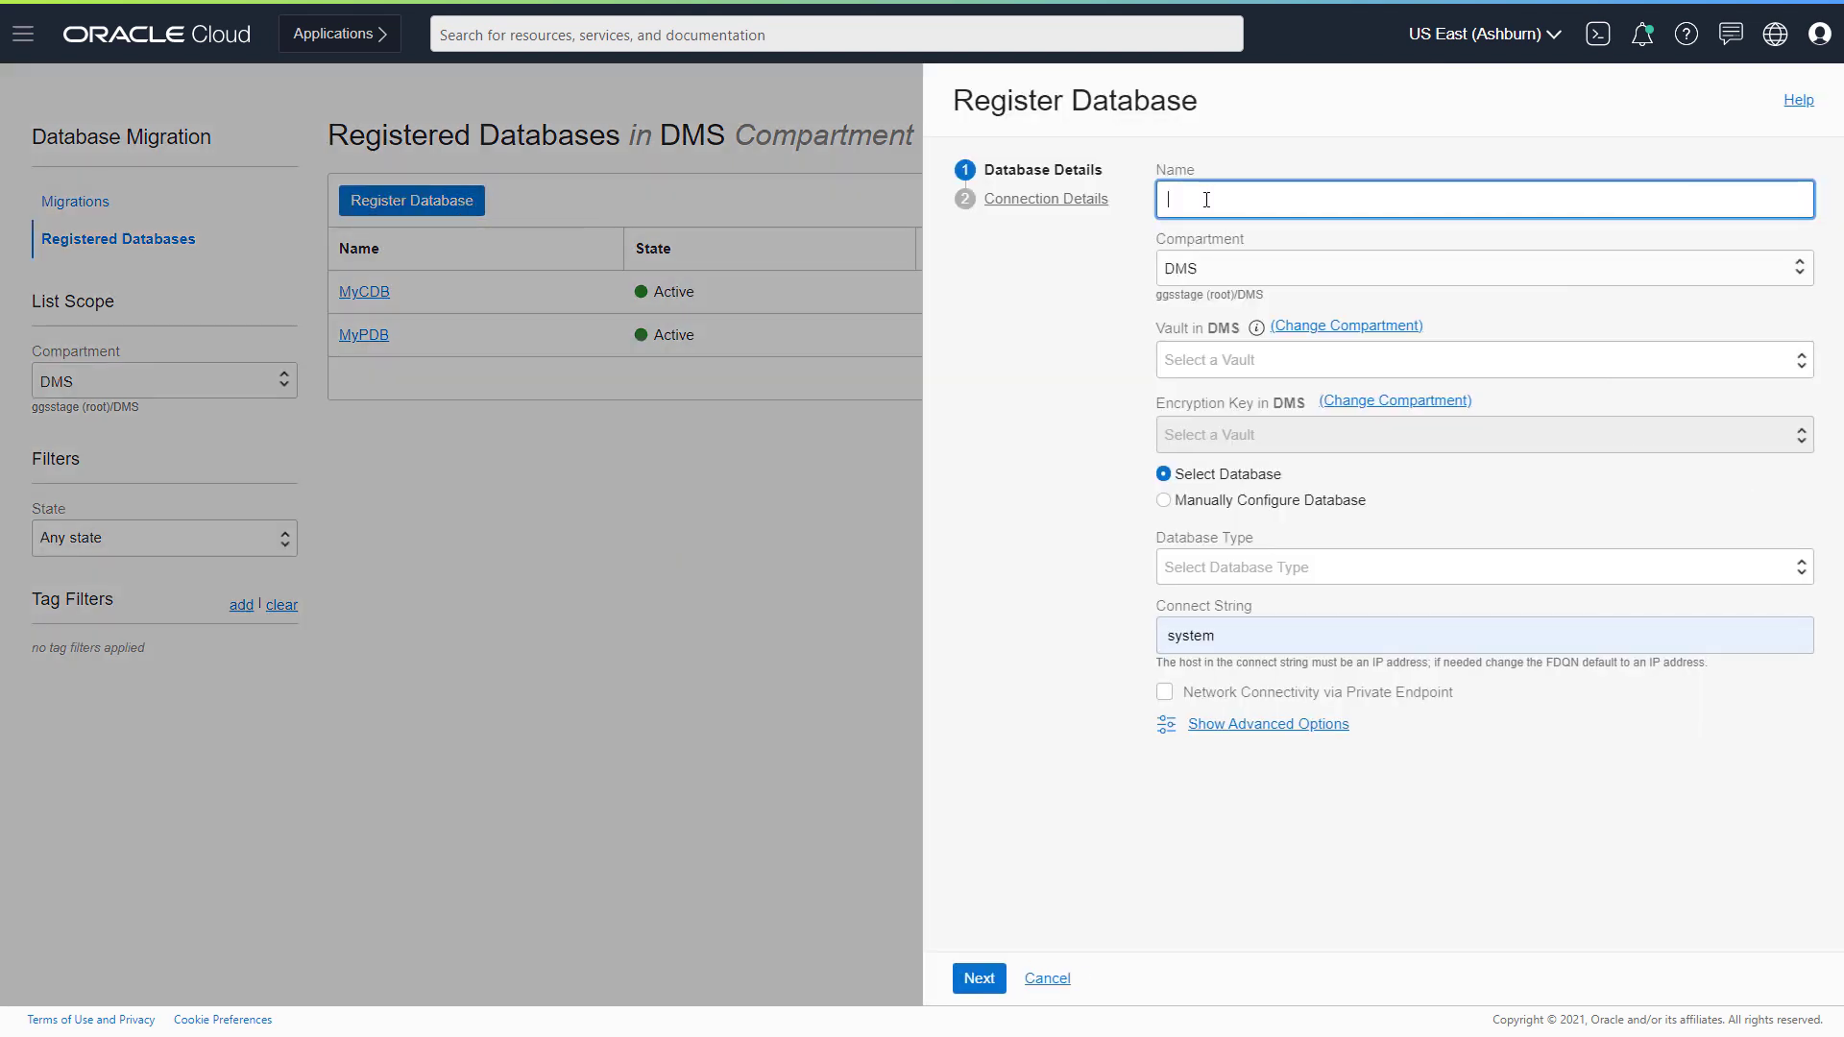
type("MyATP")
left_click(1193, 361)
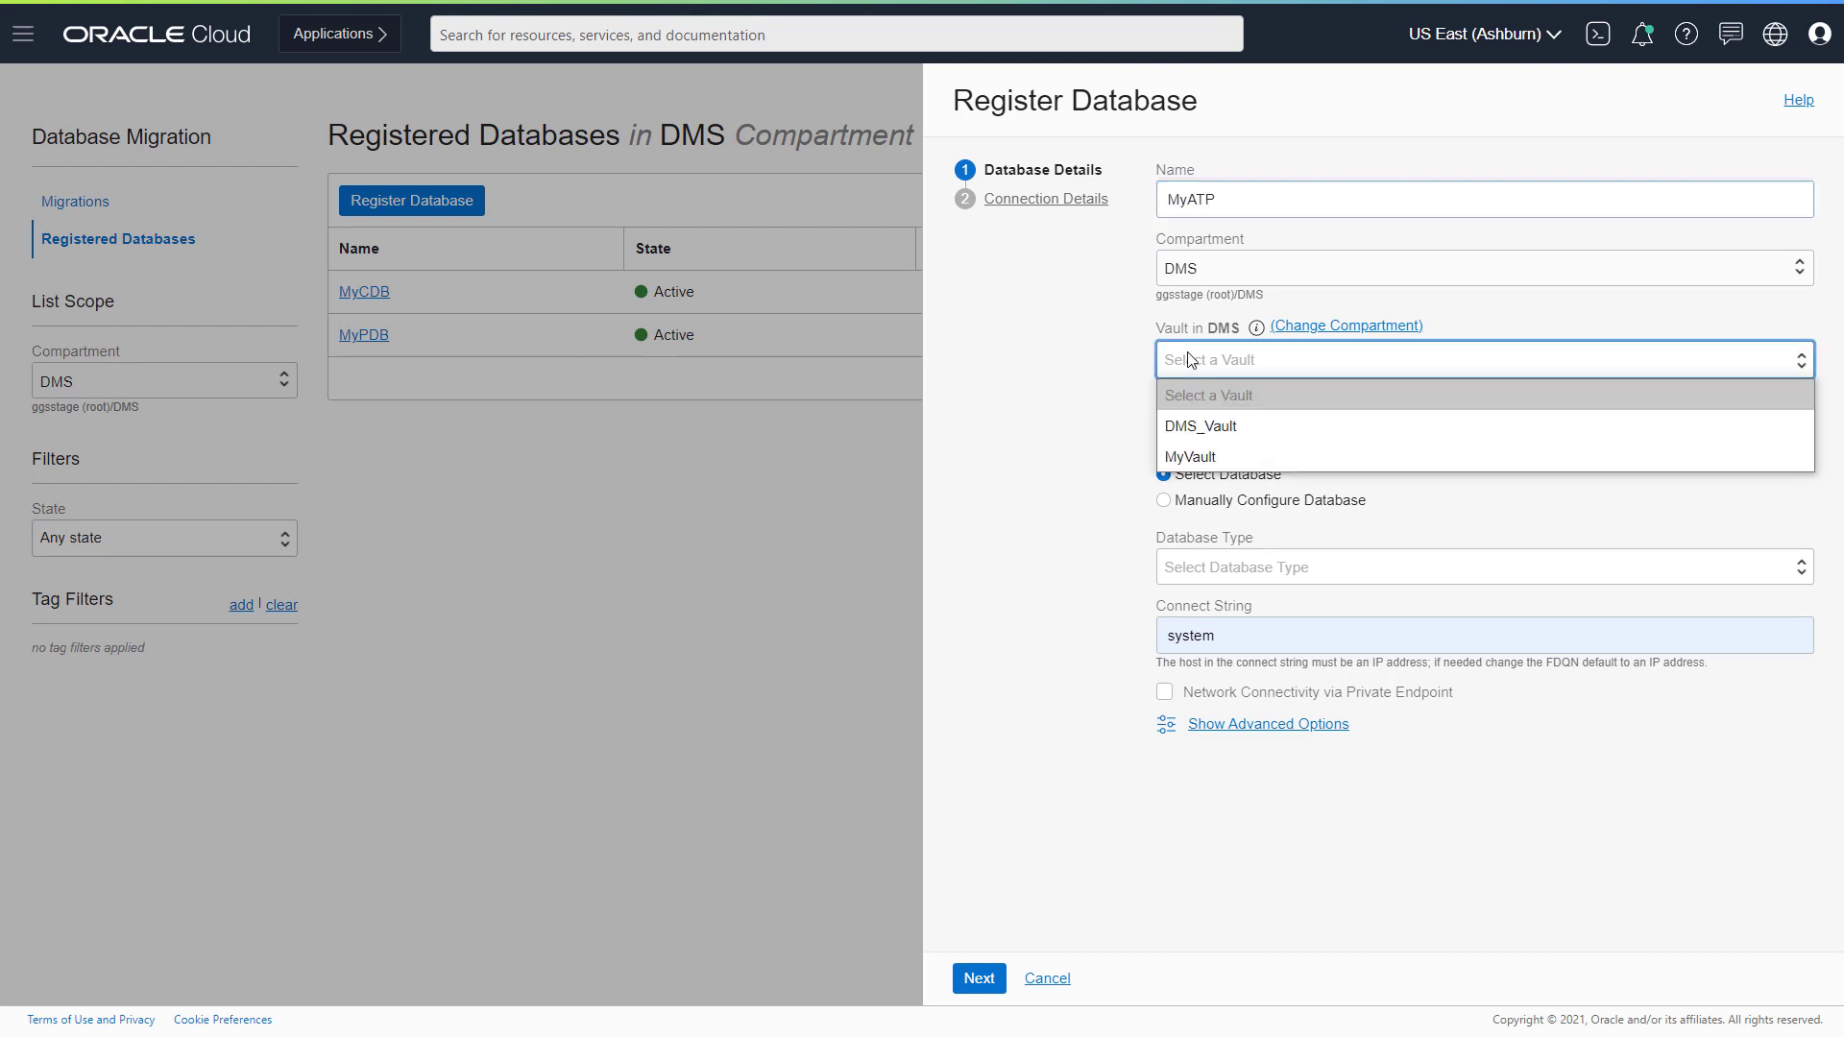
left_click(1204, 426)
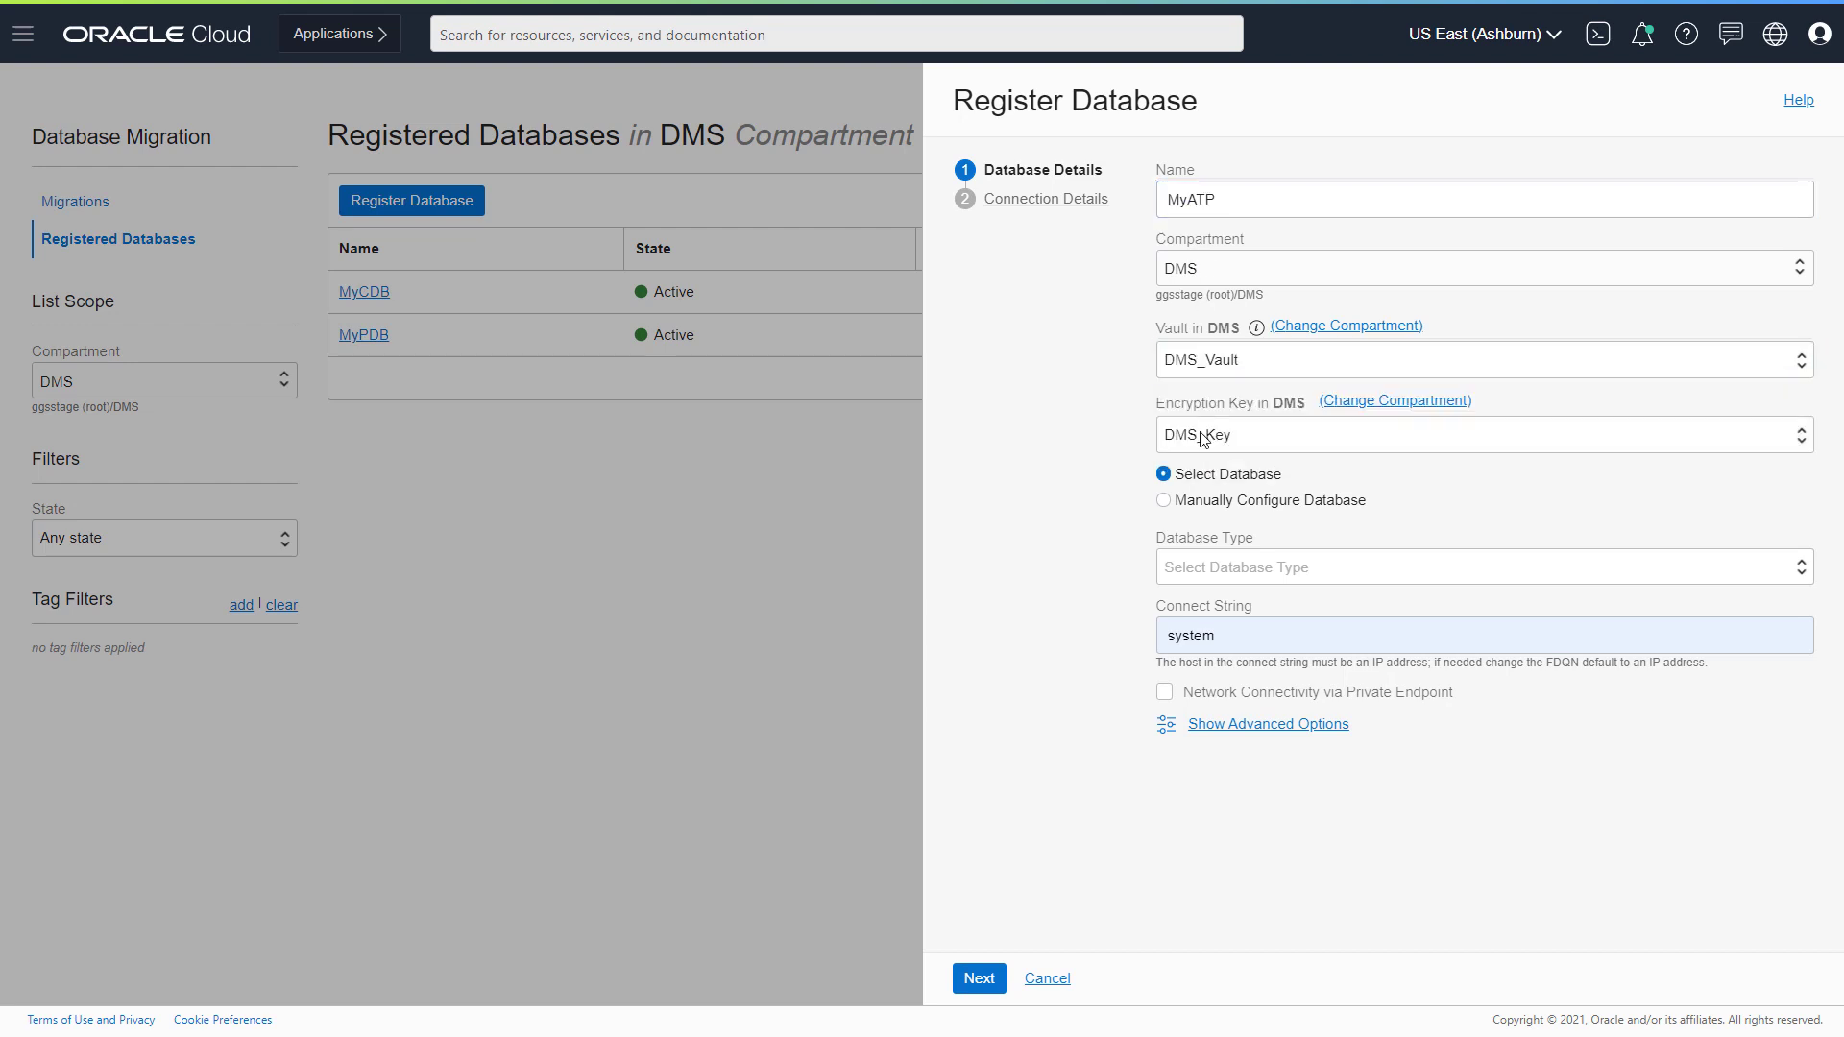
left_click(1202, 567)
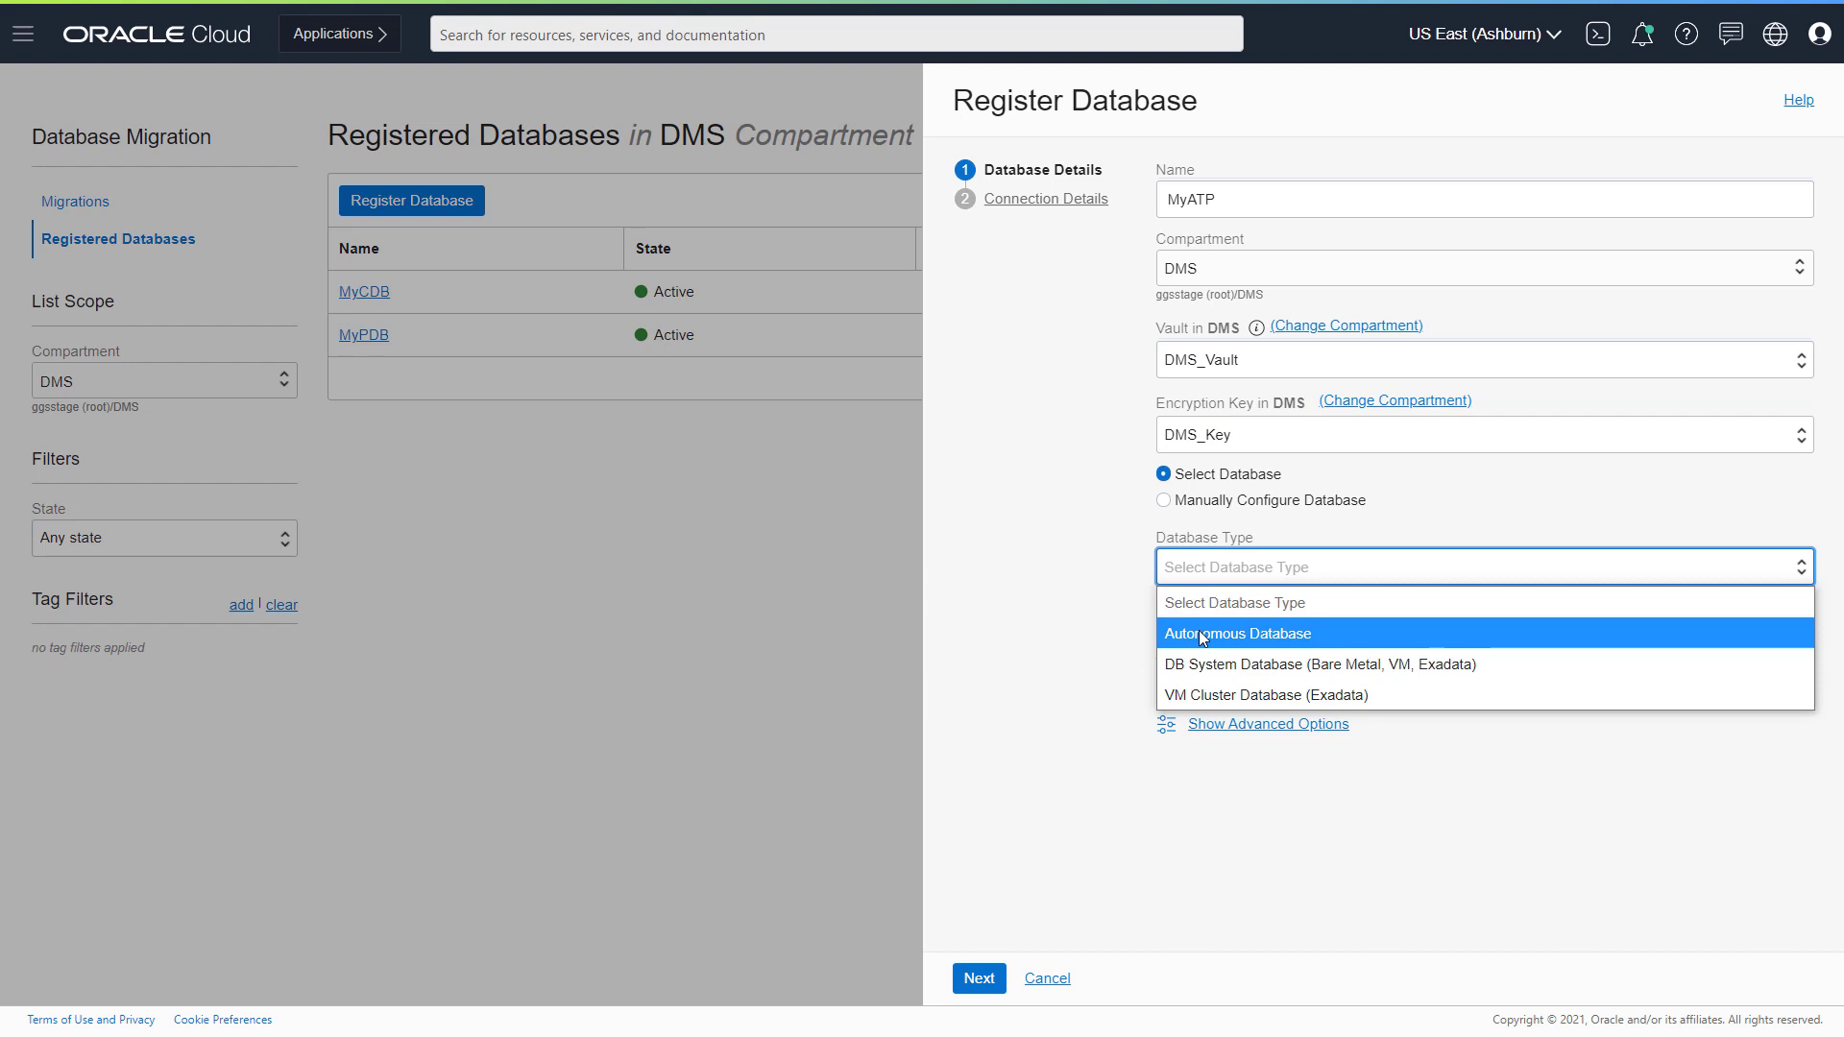
left_click(1198, 634)
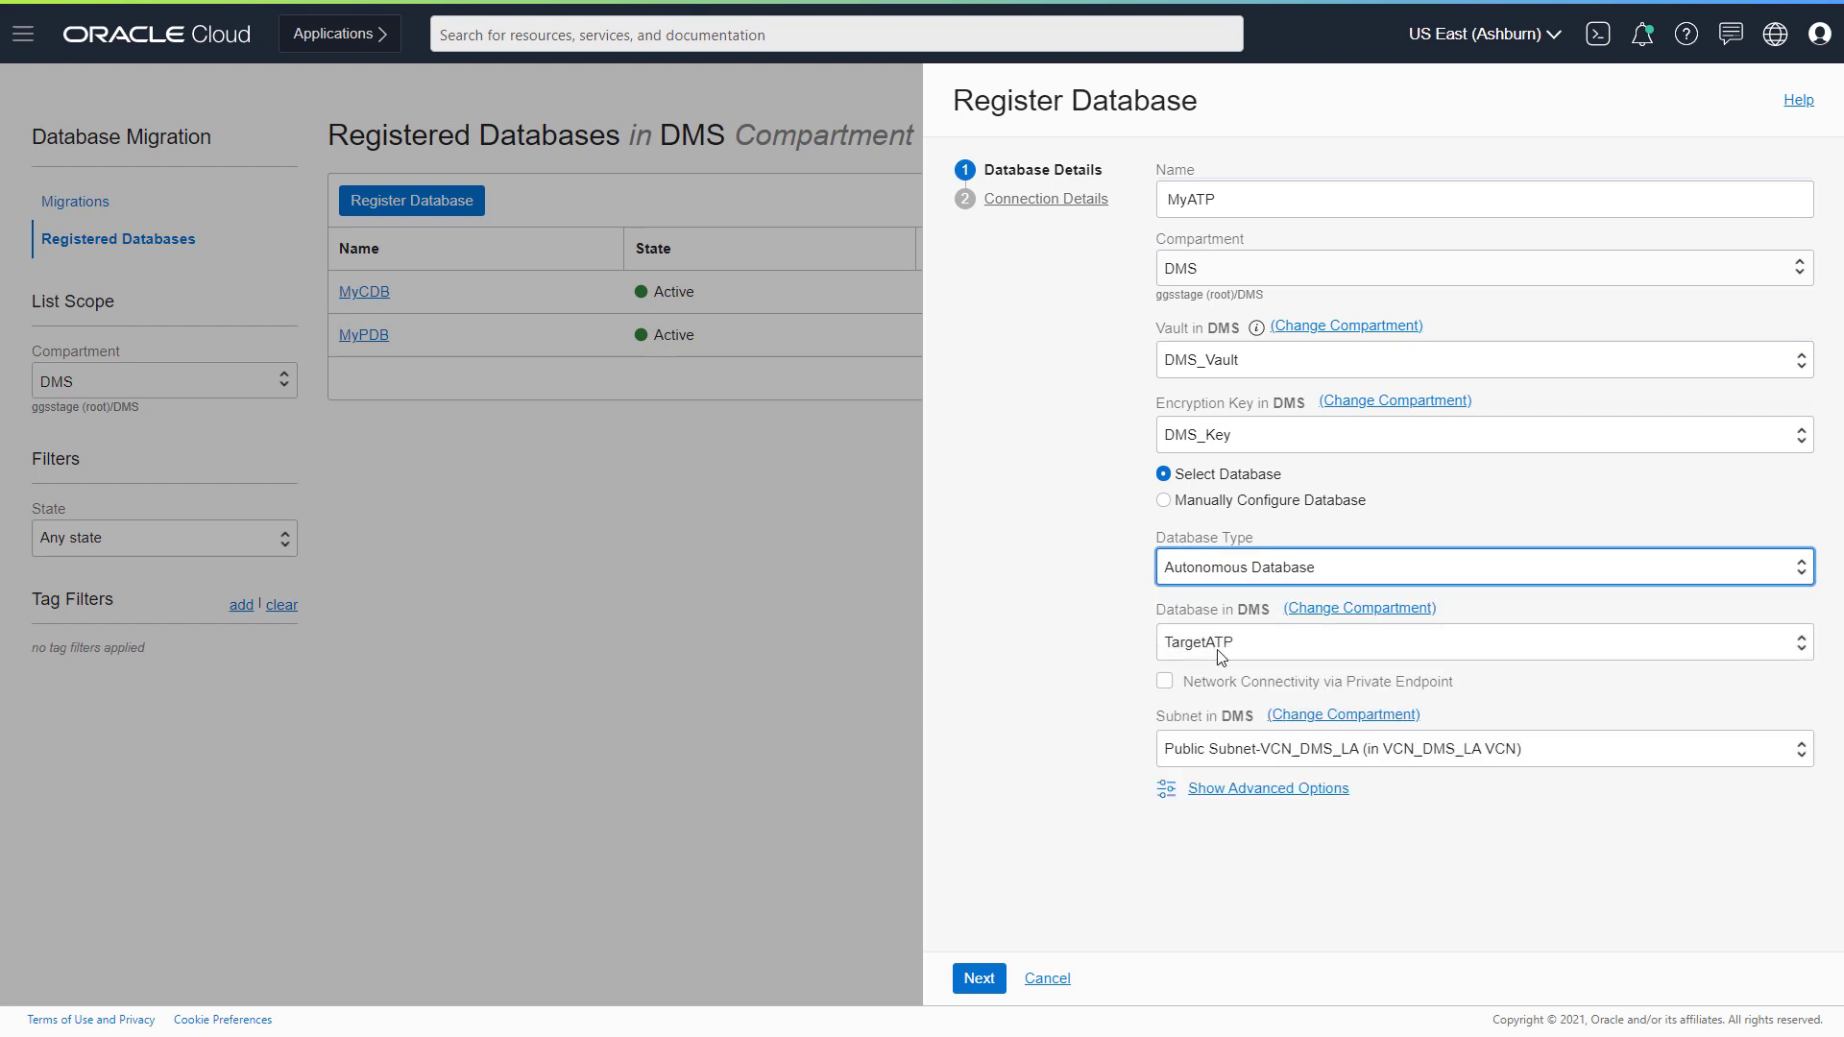
- Change the administrator username to admin, enter the password, and register MyATP
left_click(985, 976)
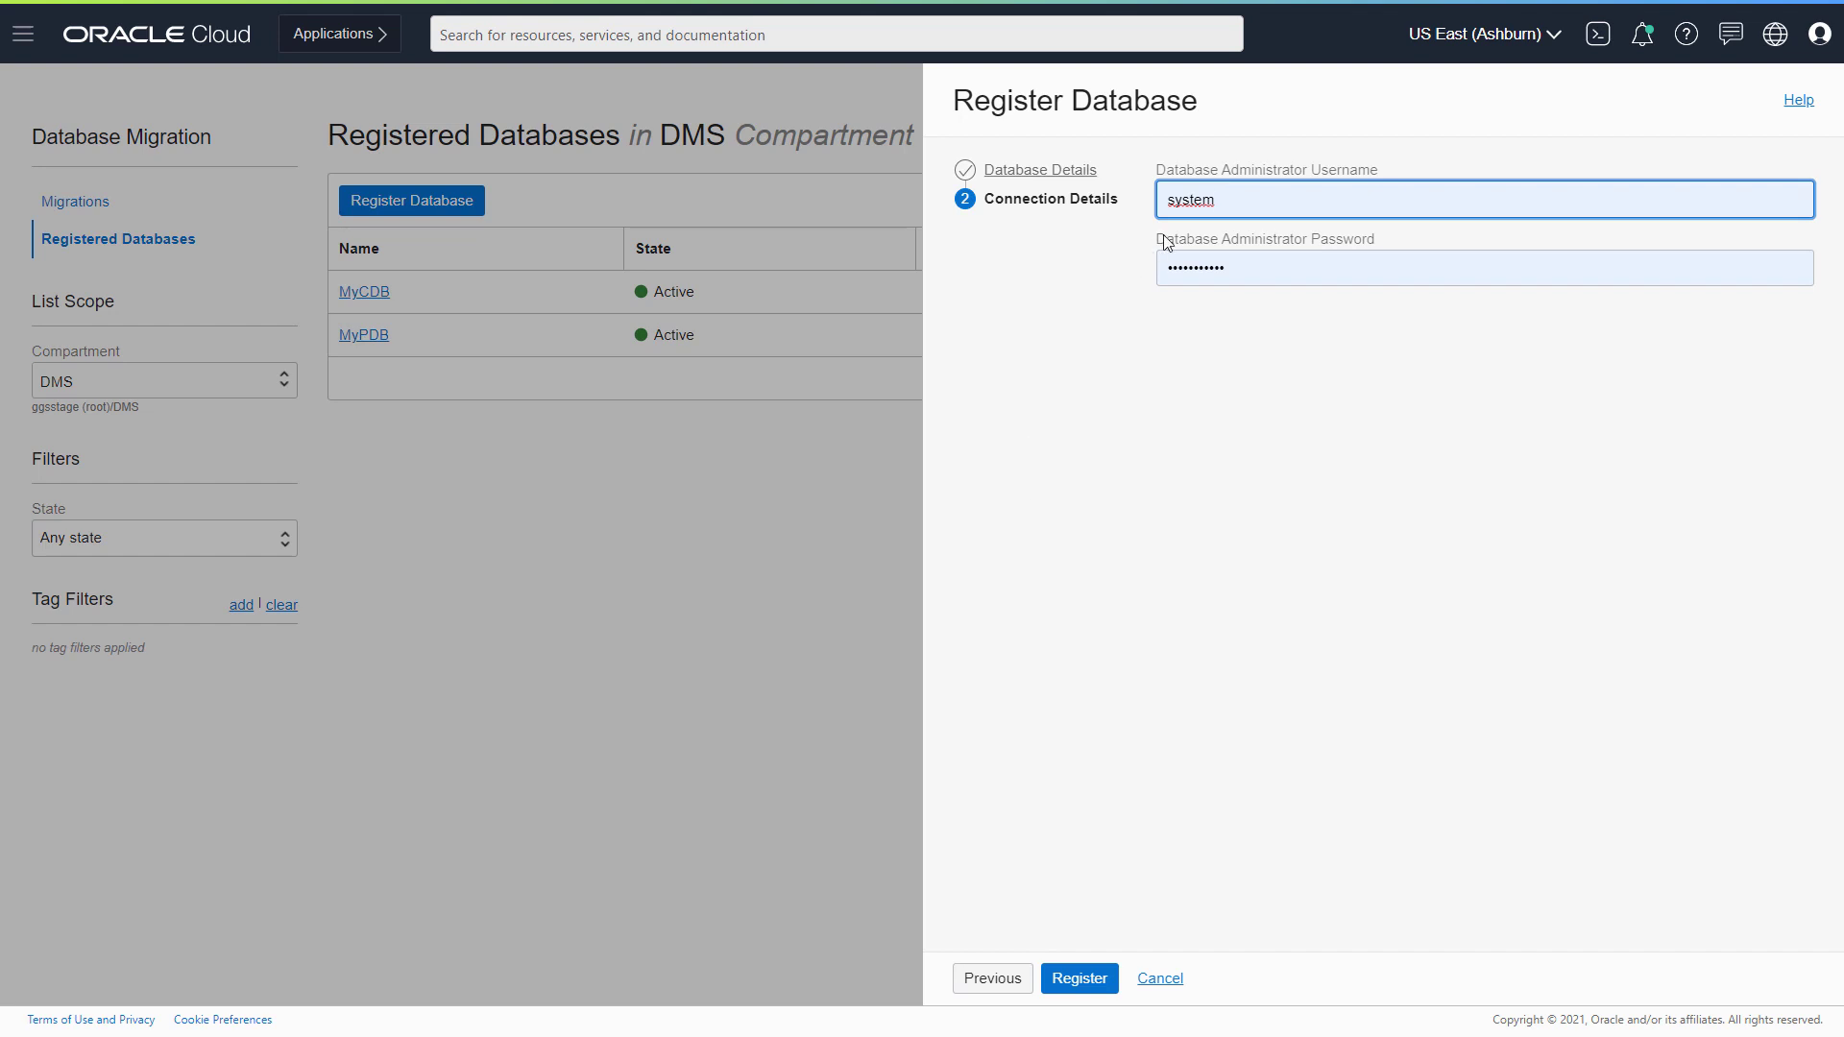
double_click(1235, 195)
type("admin")
left_click(1237, 262)
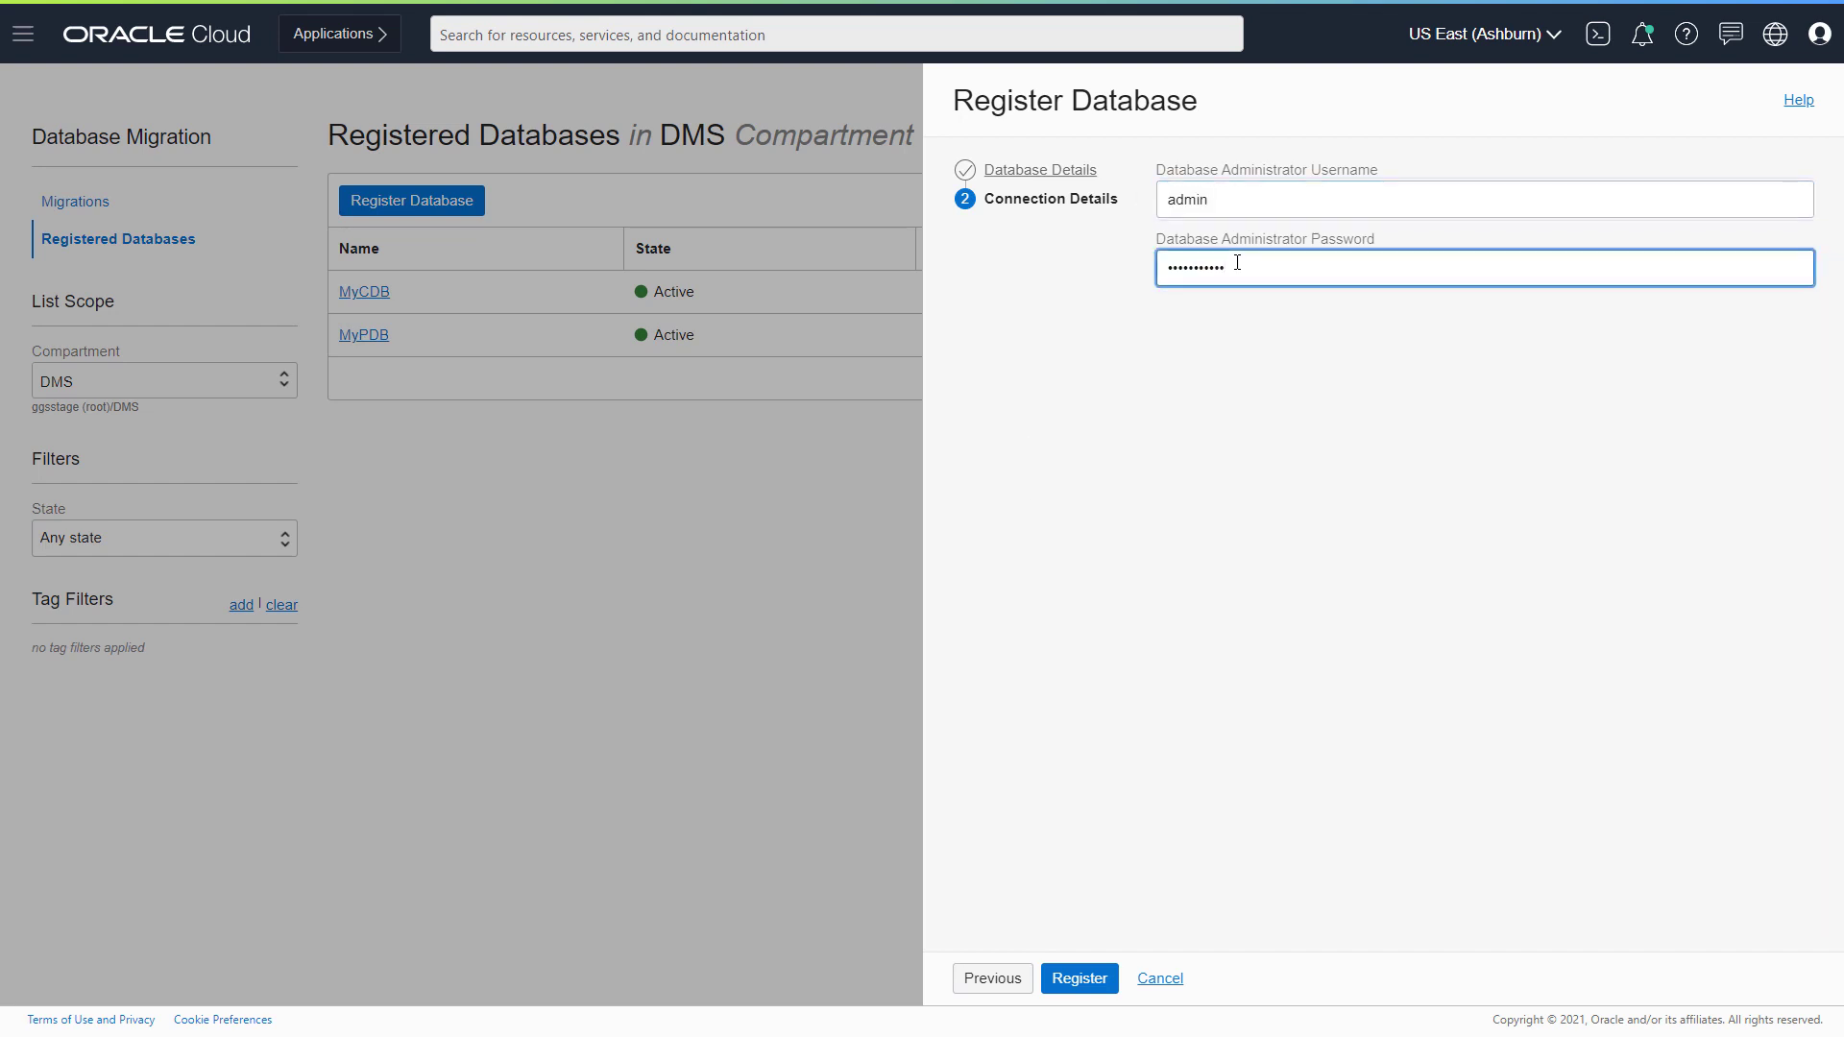
left_click(1073, 980)
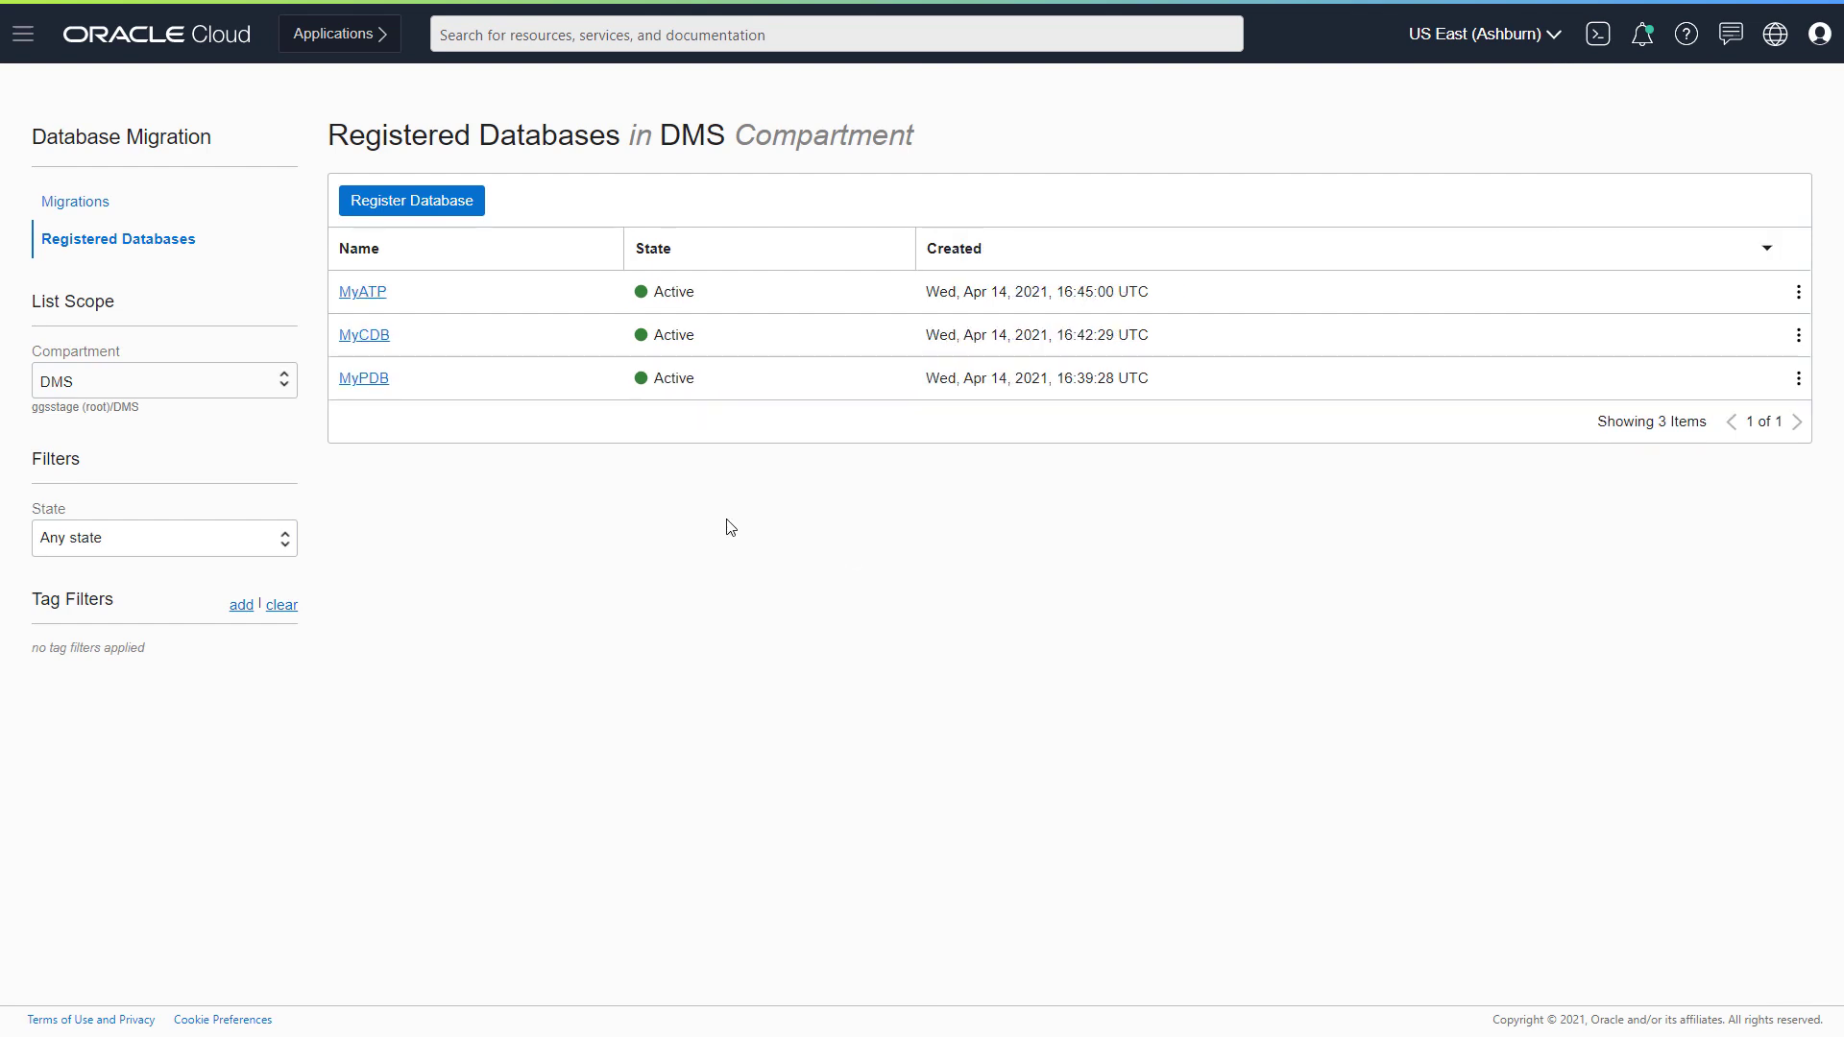
- Create a new migration using vault DMS_Vault and encryption key DMS_Key
left_click(89, 203)
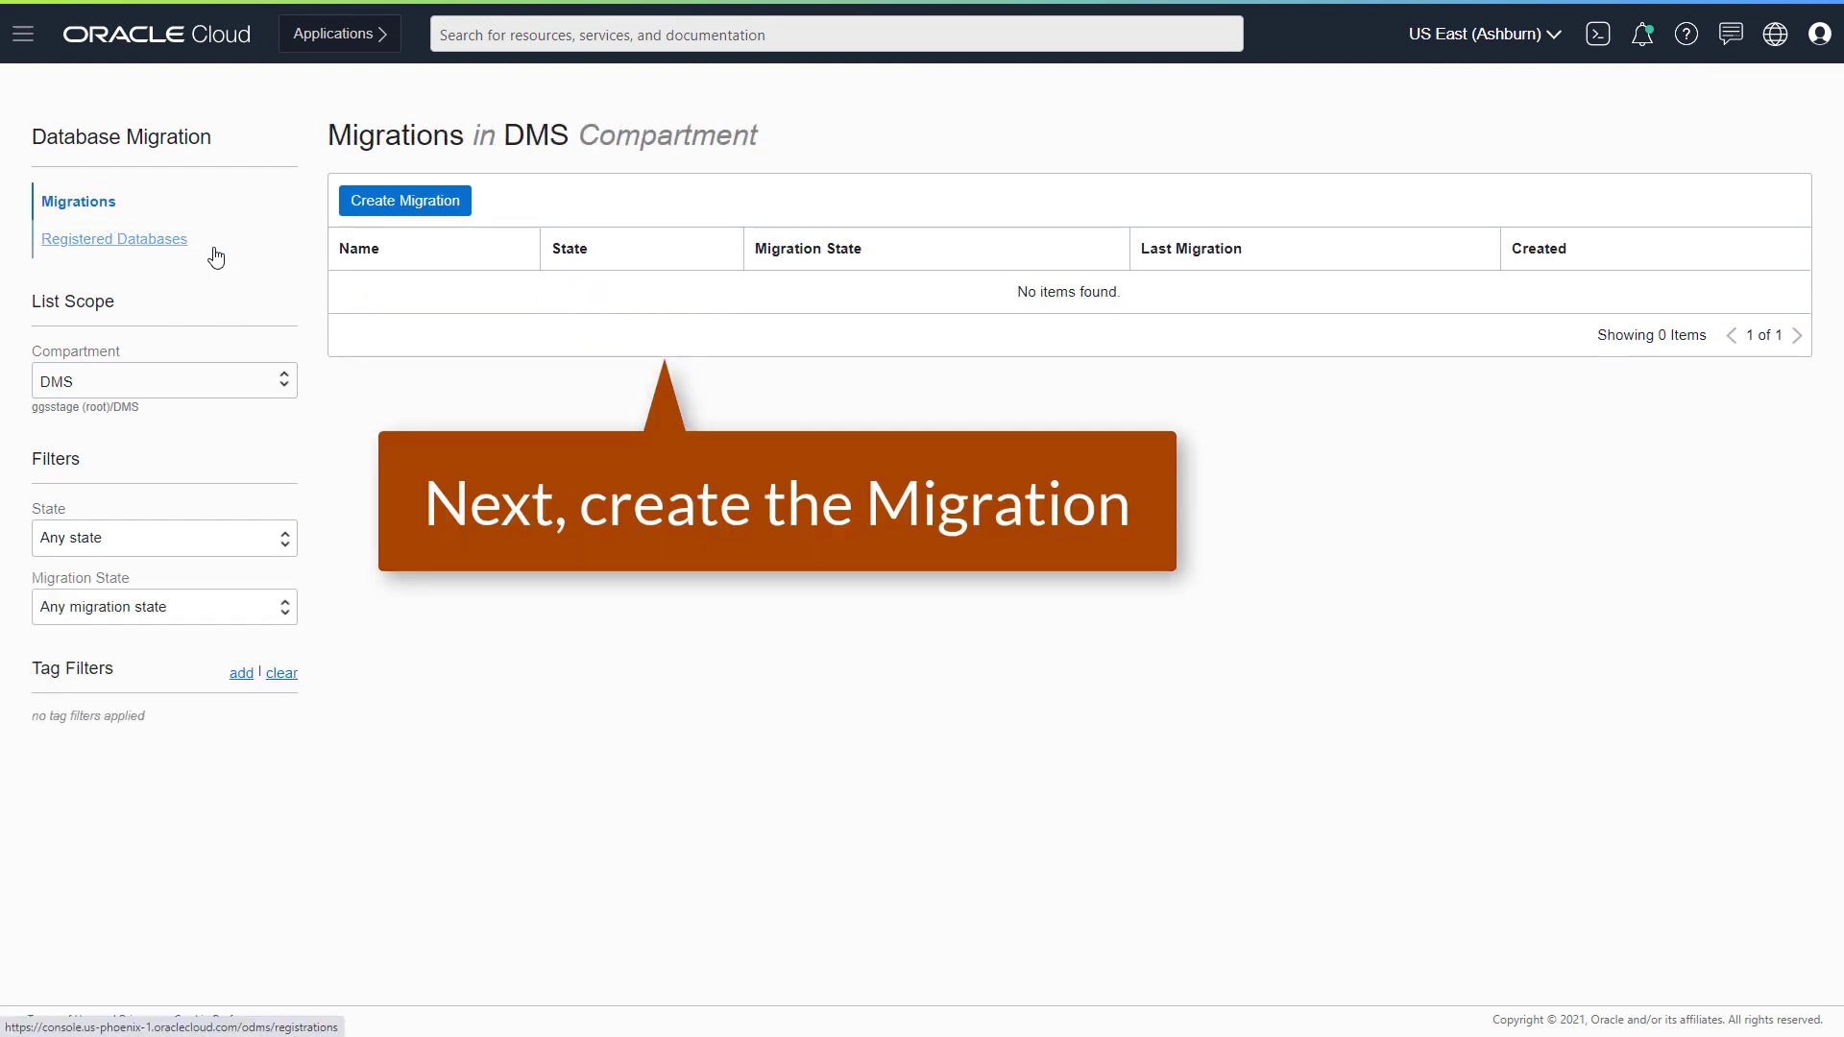
left_click(380, 206)
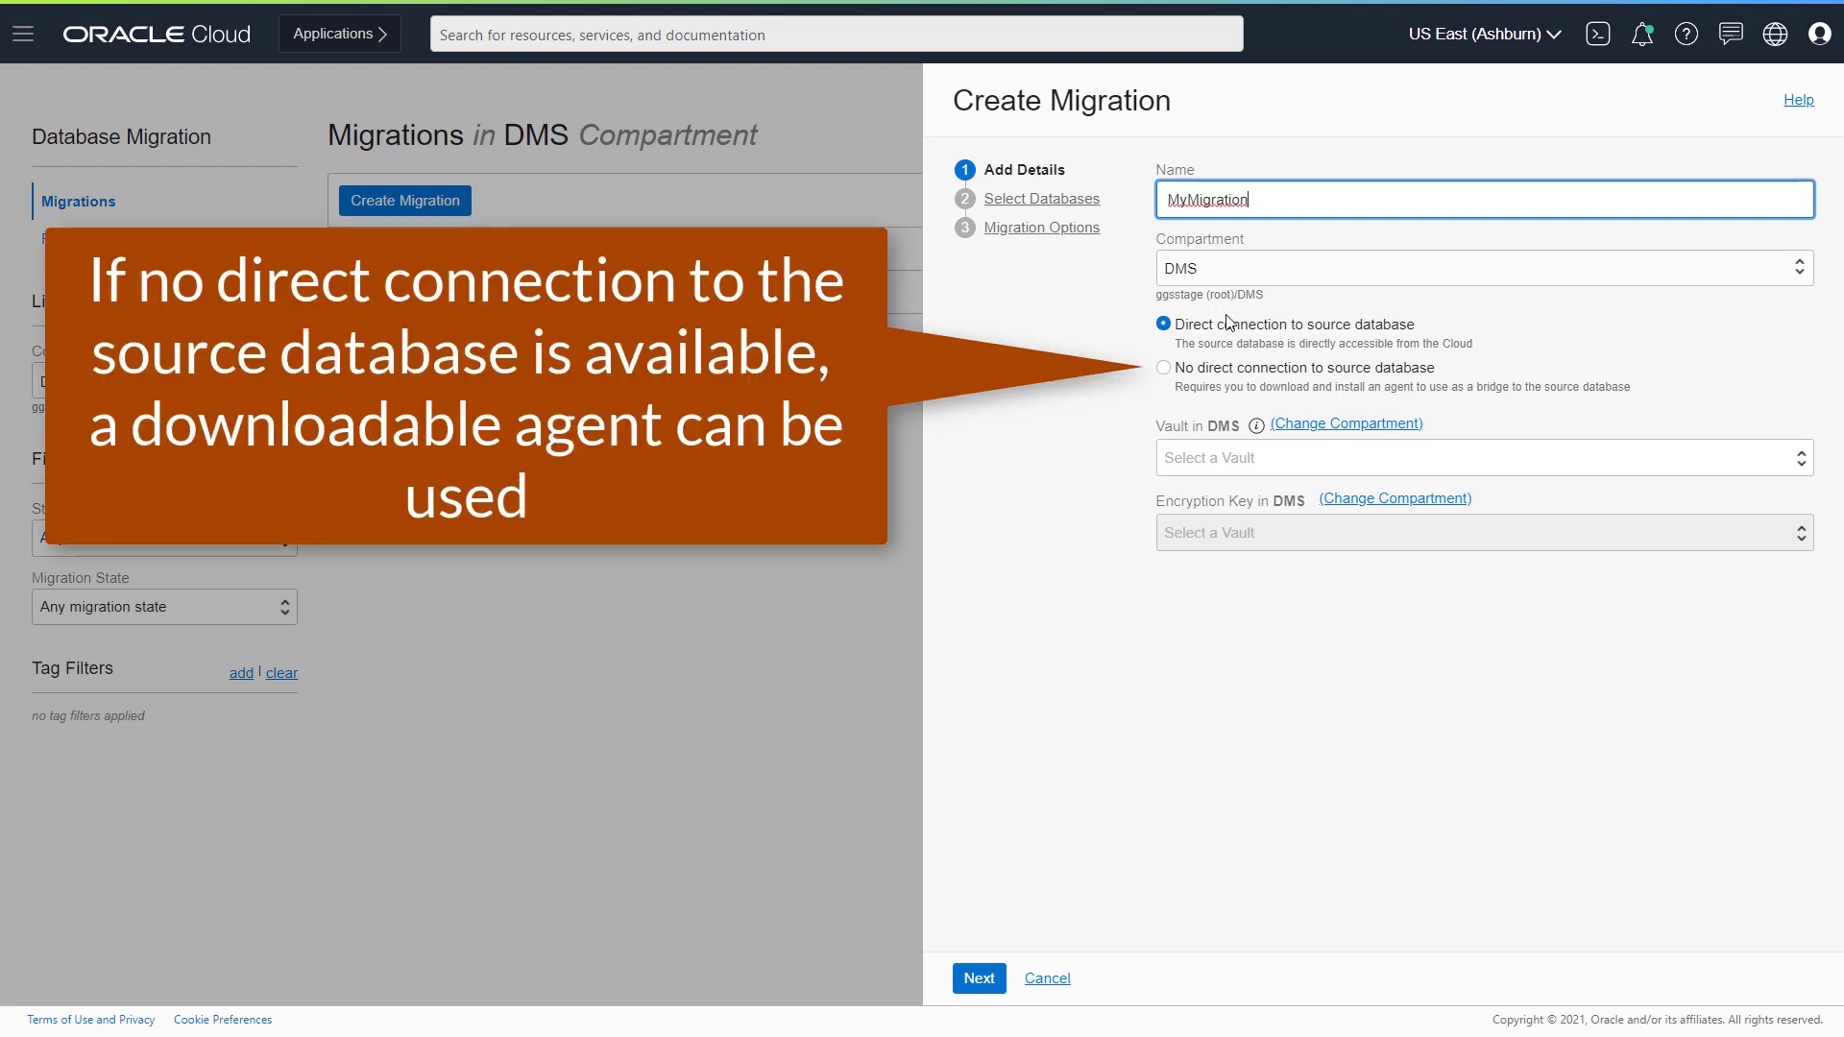
left_click(1251, 458)
left_click(1243, 522)
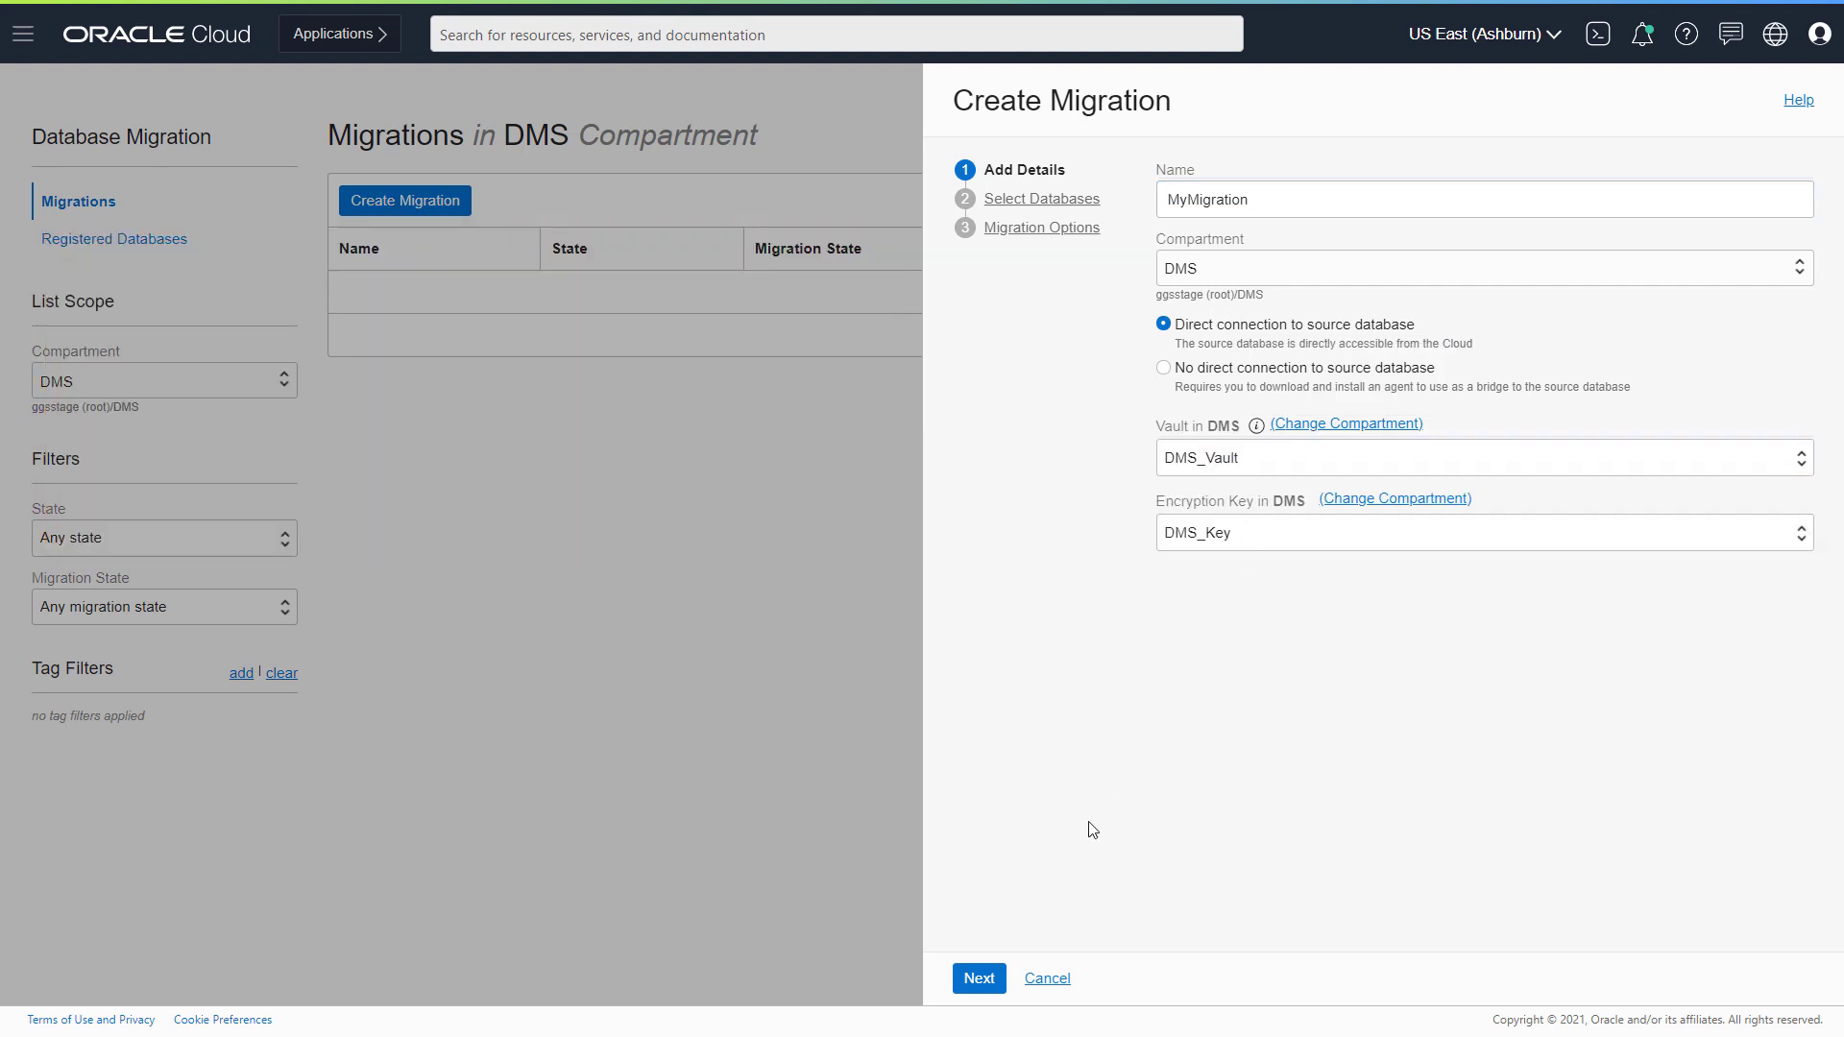
left_click(979, 978)
- Choose source MyPDB as a pluggable database in container MyCDB, with target MyATP
left_click(1297, 273)
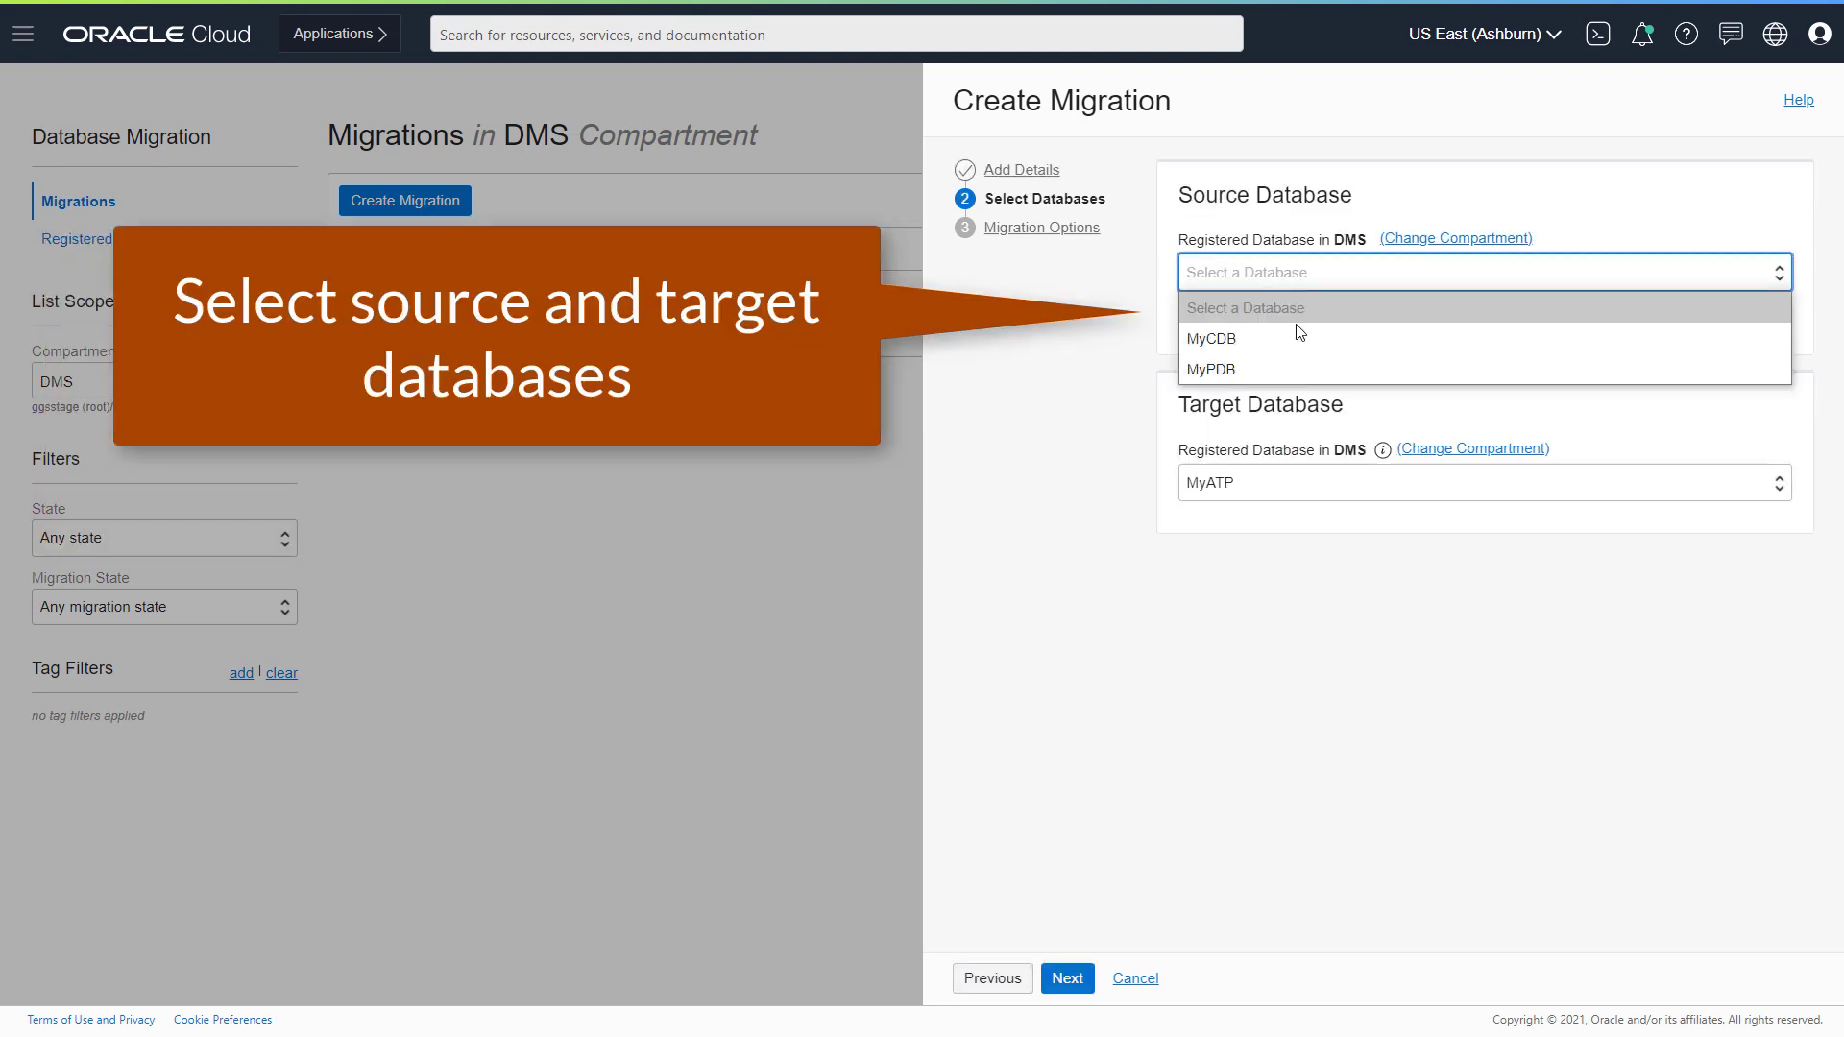
left_click(1287, 360)
left_click(1187, 311)
left_click(1239, 379)
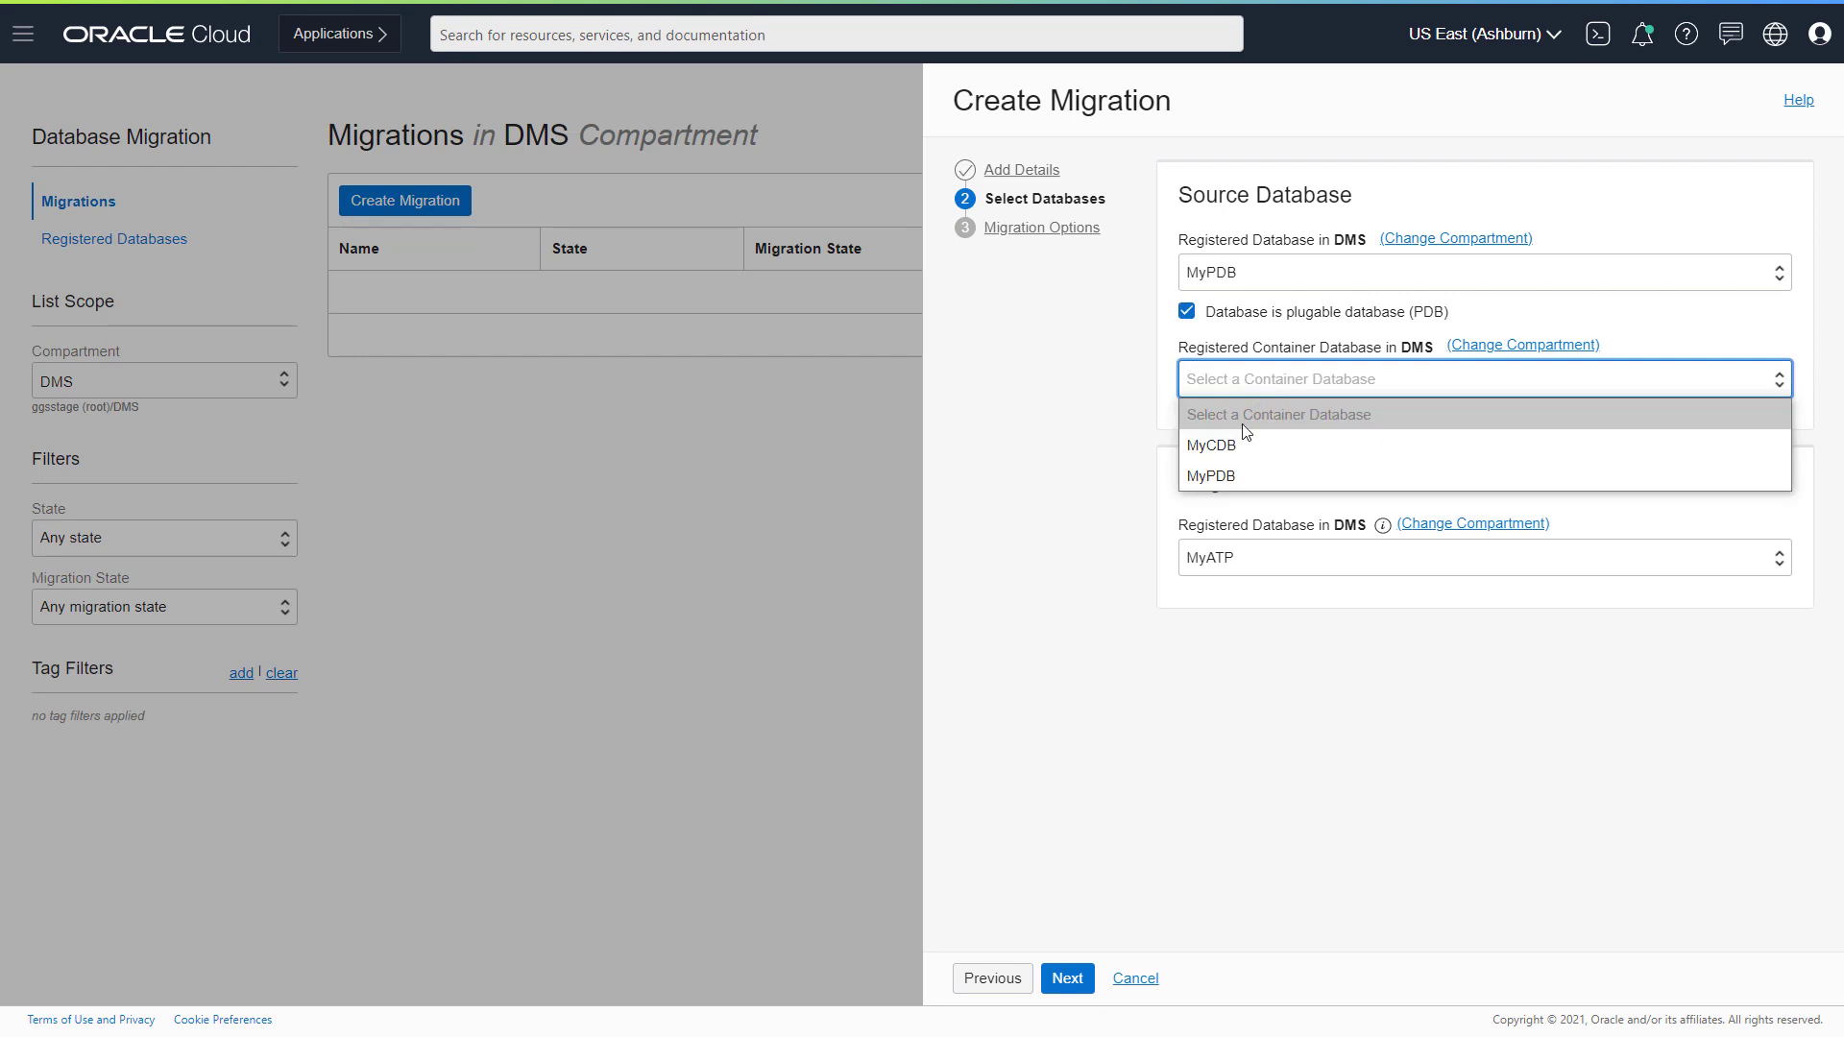
left_click(1239, 440)
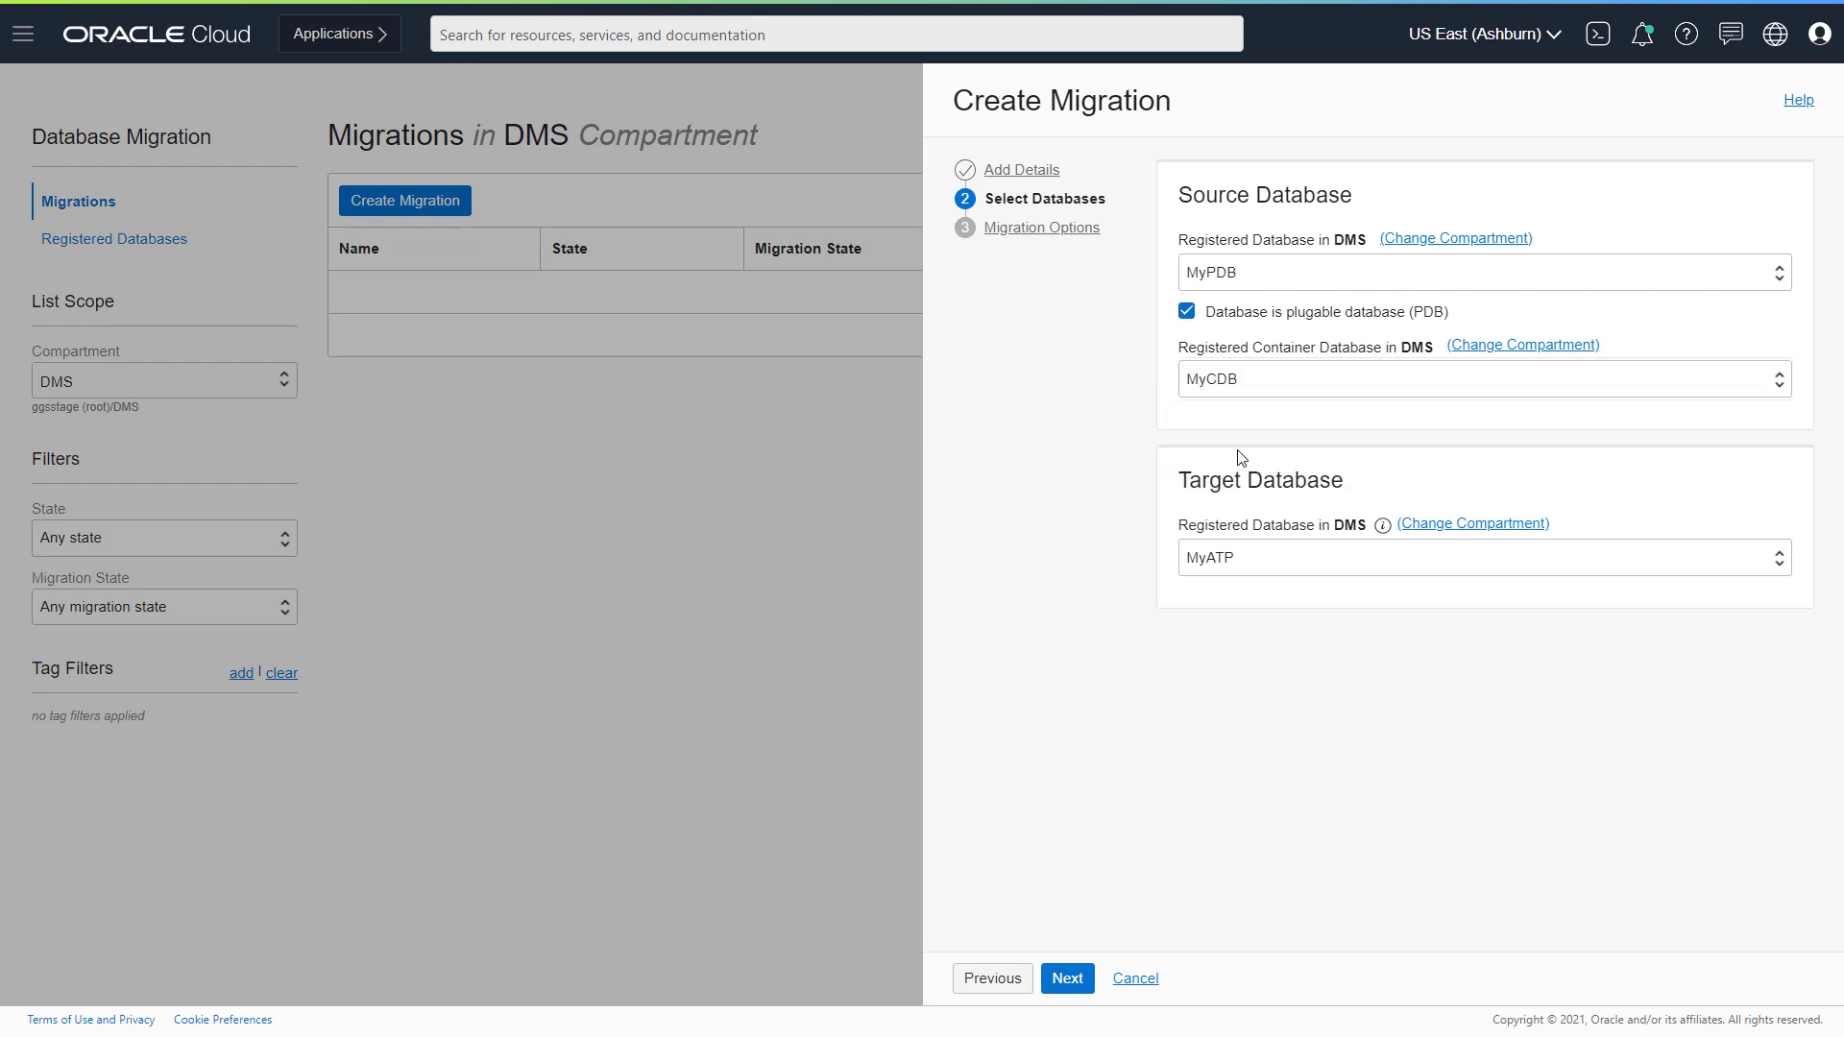
left_click(1074, 982)
- Load initial data via Object Storage bucket DMSStorage, export directory dumpdir at /u01/app/oracle/dumpdir
left_click(1163, 217)
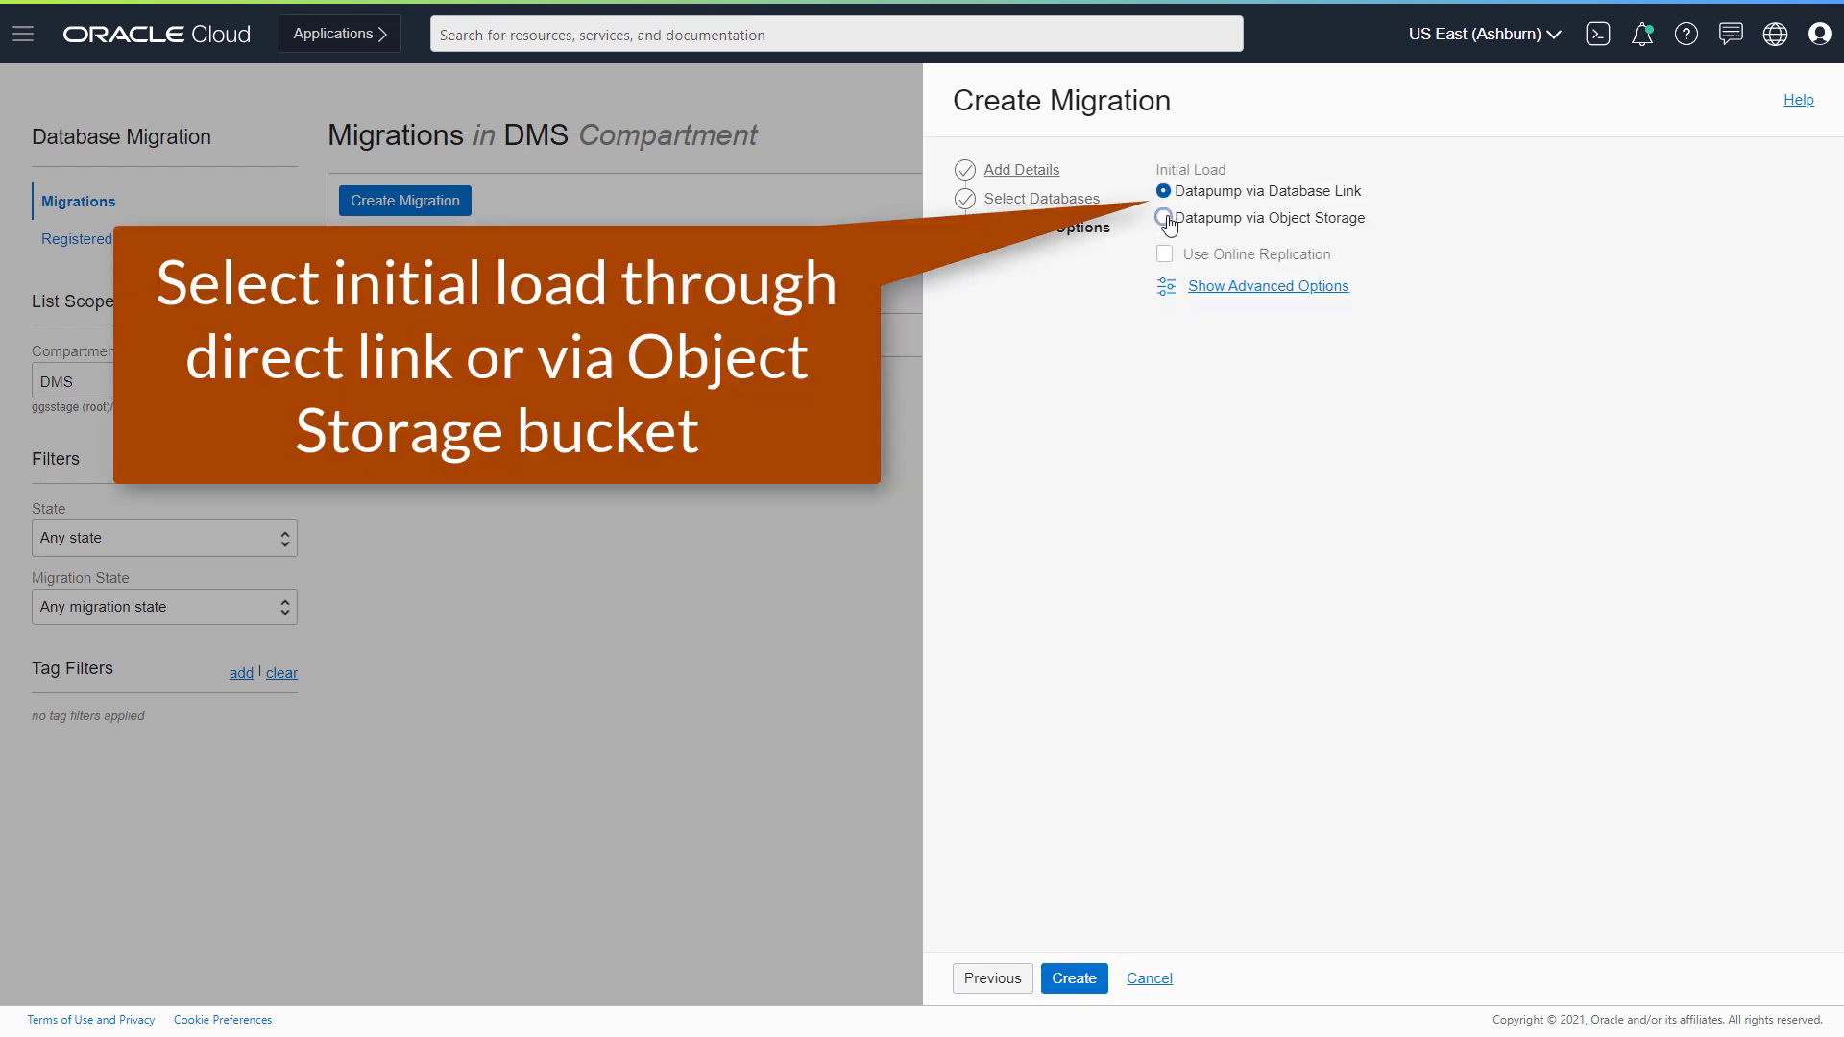
left_click(1234, 300)
left_click(1231, 360)
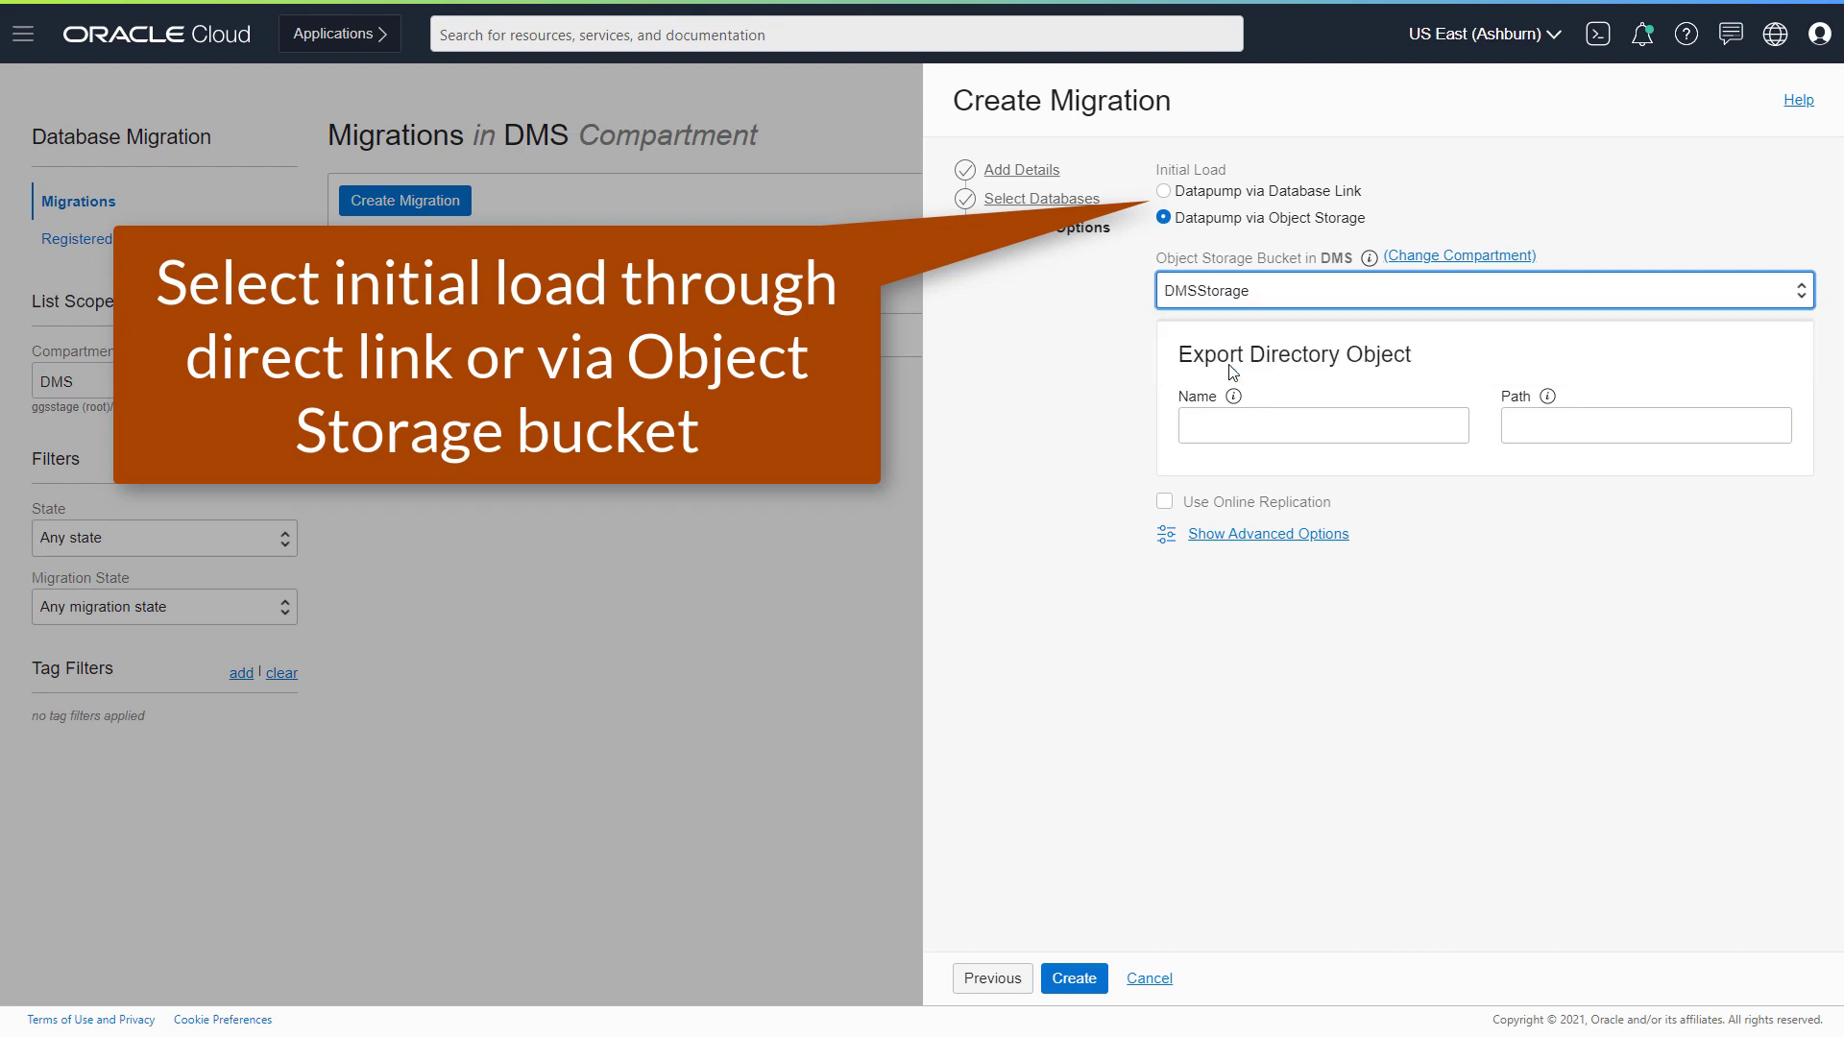
left_click(1261, 427)
type("dumpdir")
key("Tab")
type("/u01/app/oracle/dumpdir")
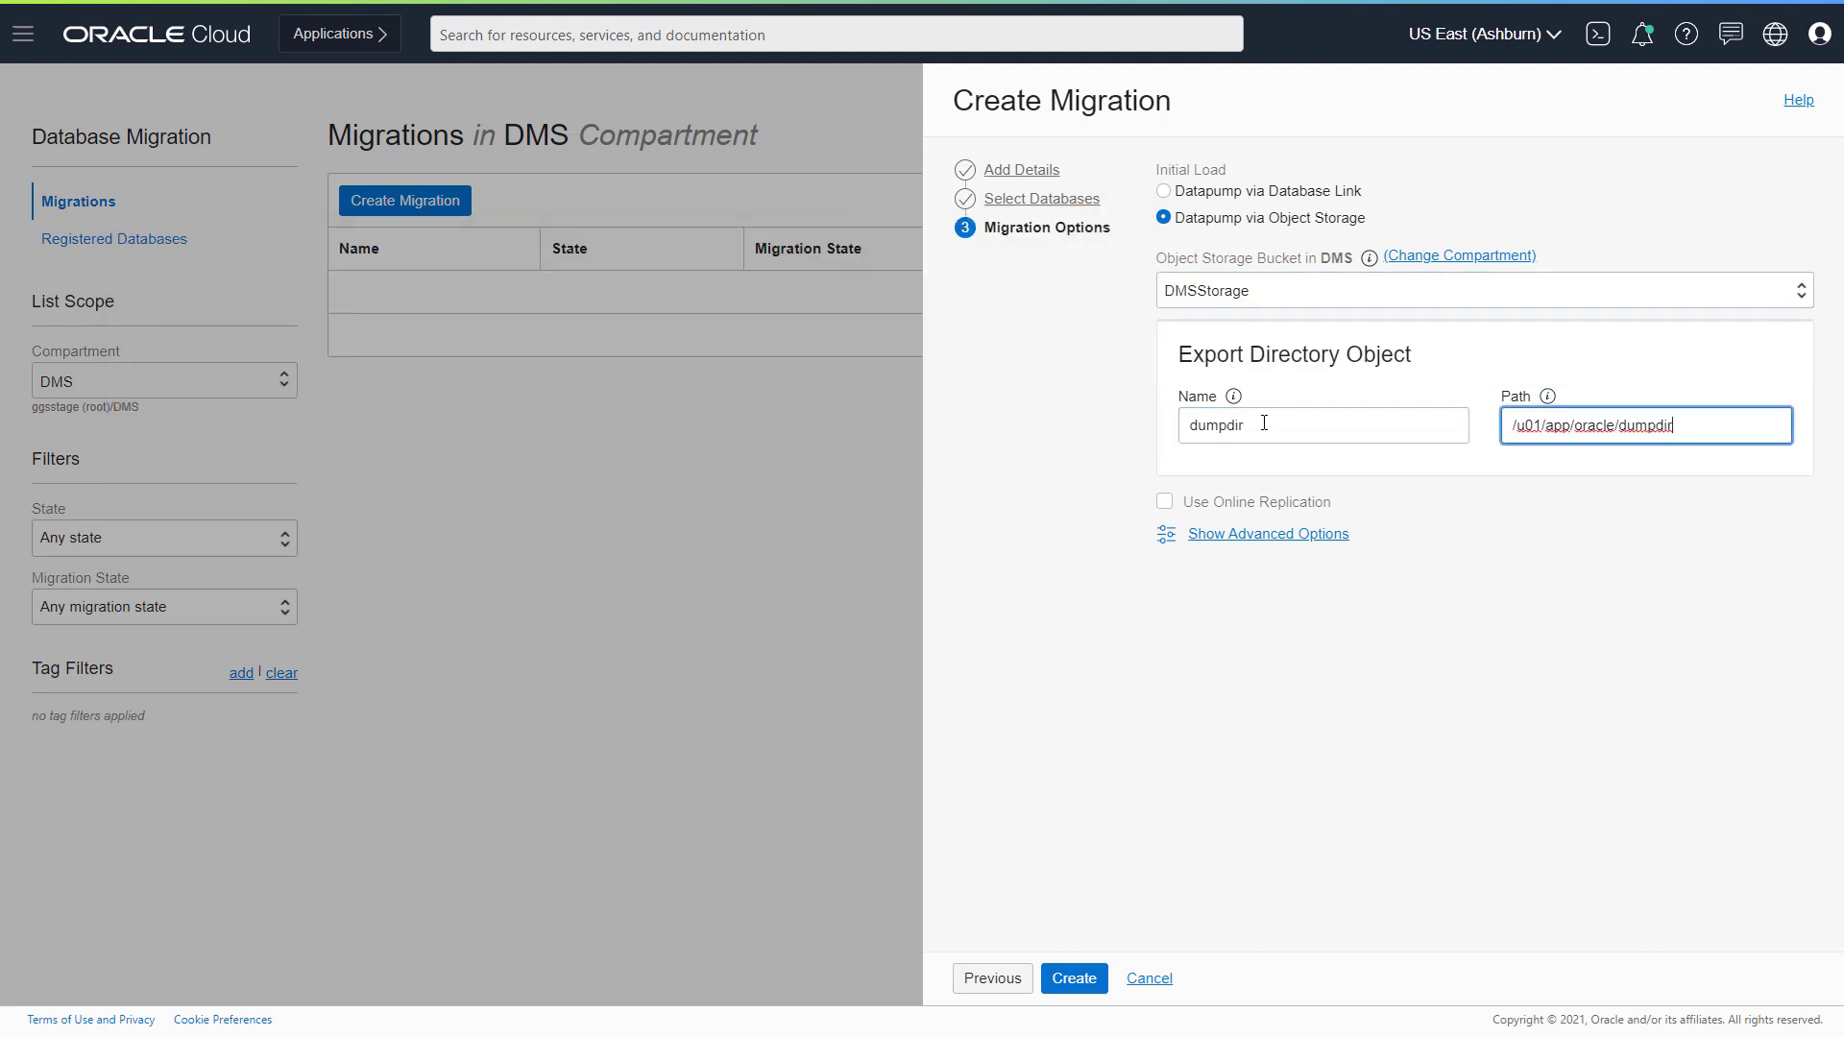
left_click(1163, 503)
left_click(1194, 566)
type("https://193.122.158.5")
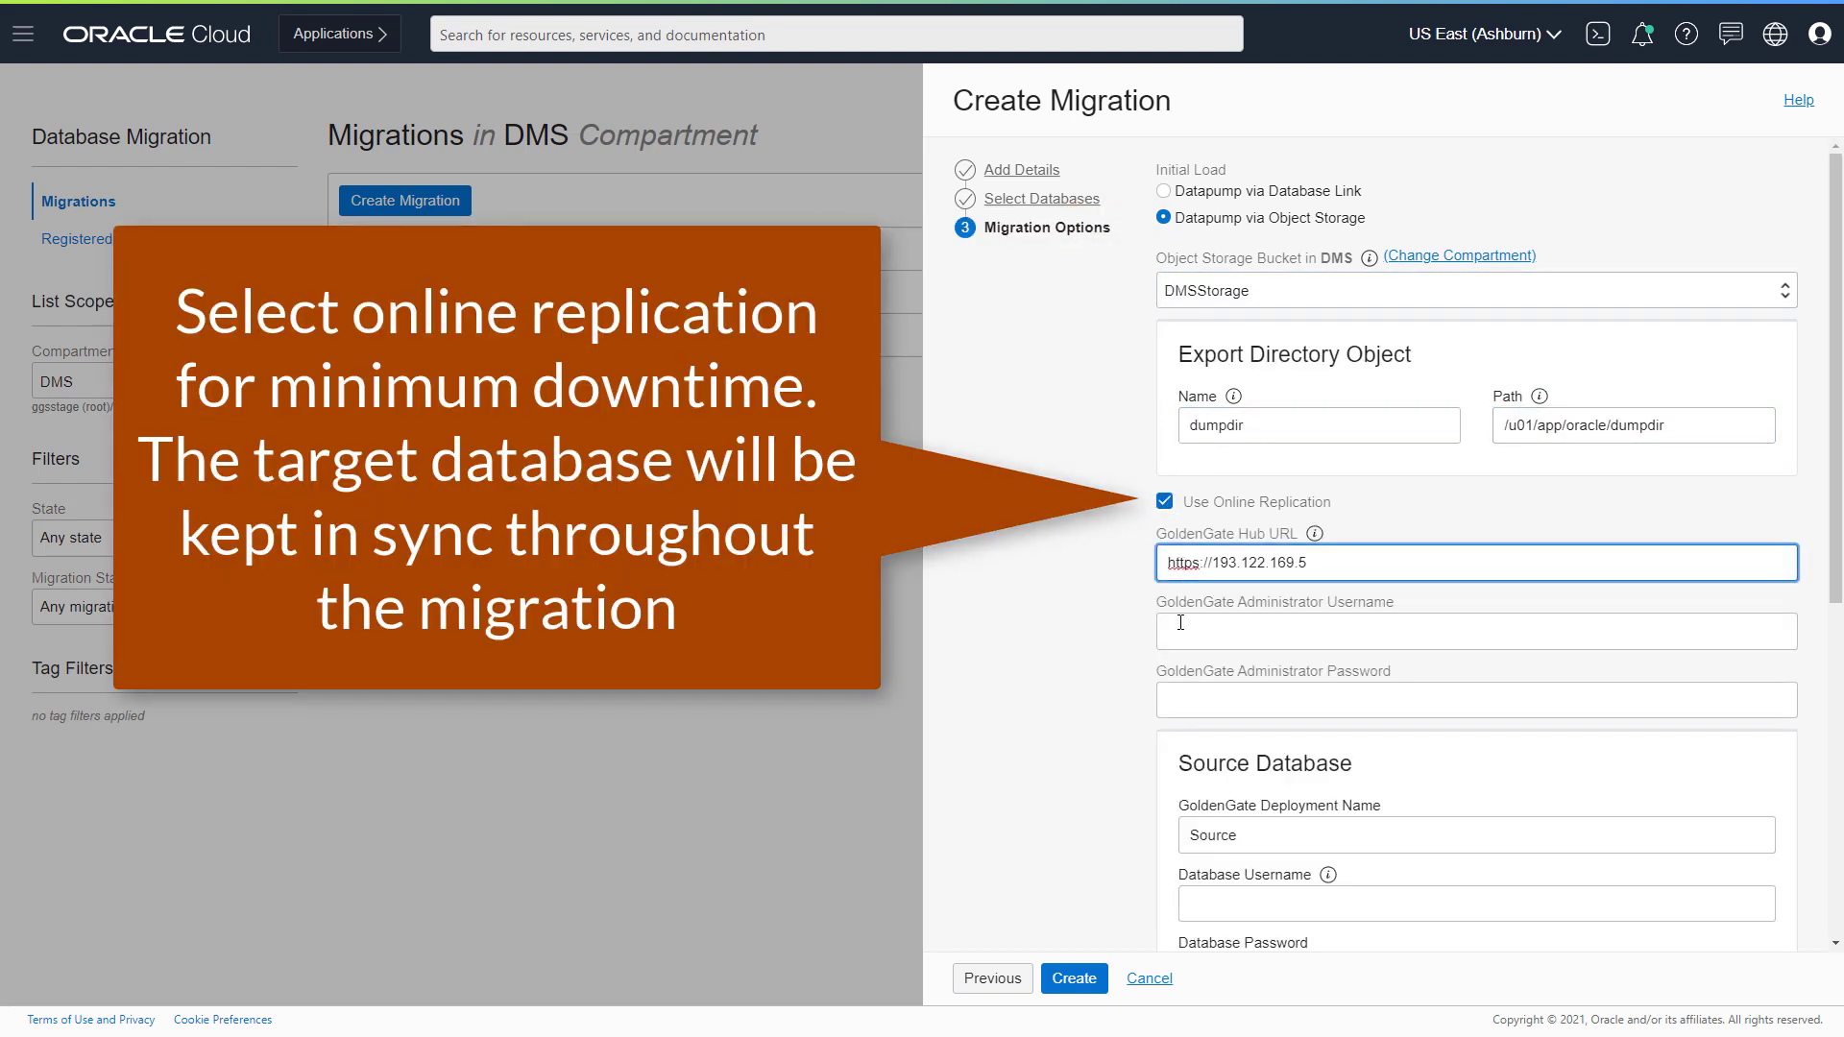
key("Tab")
type("oggadmin")
key("Tab")
type("•••••••••••••")
key("Tab")
key("Tab")
type("ggadmin")
key("Tab")
type("c##ggadmin")
key("Tab")
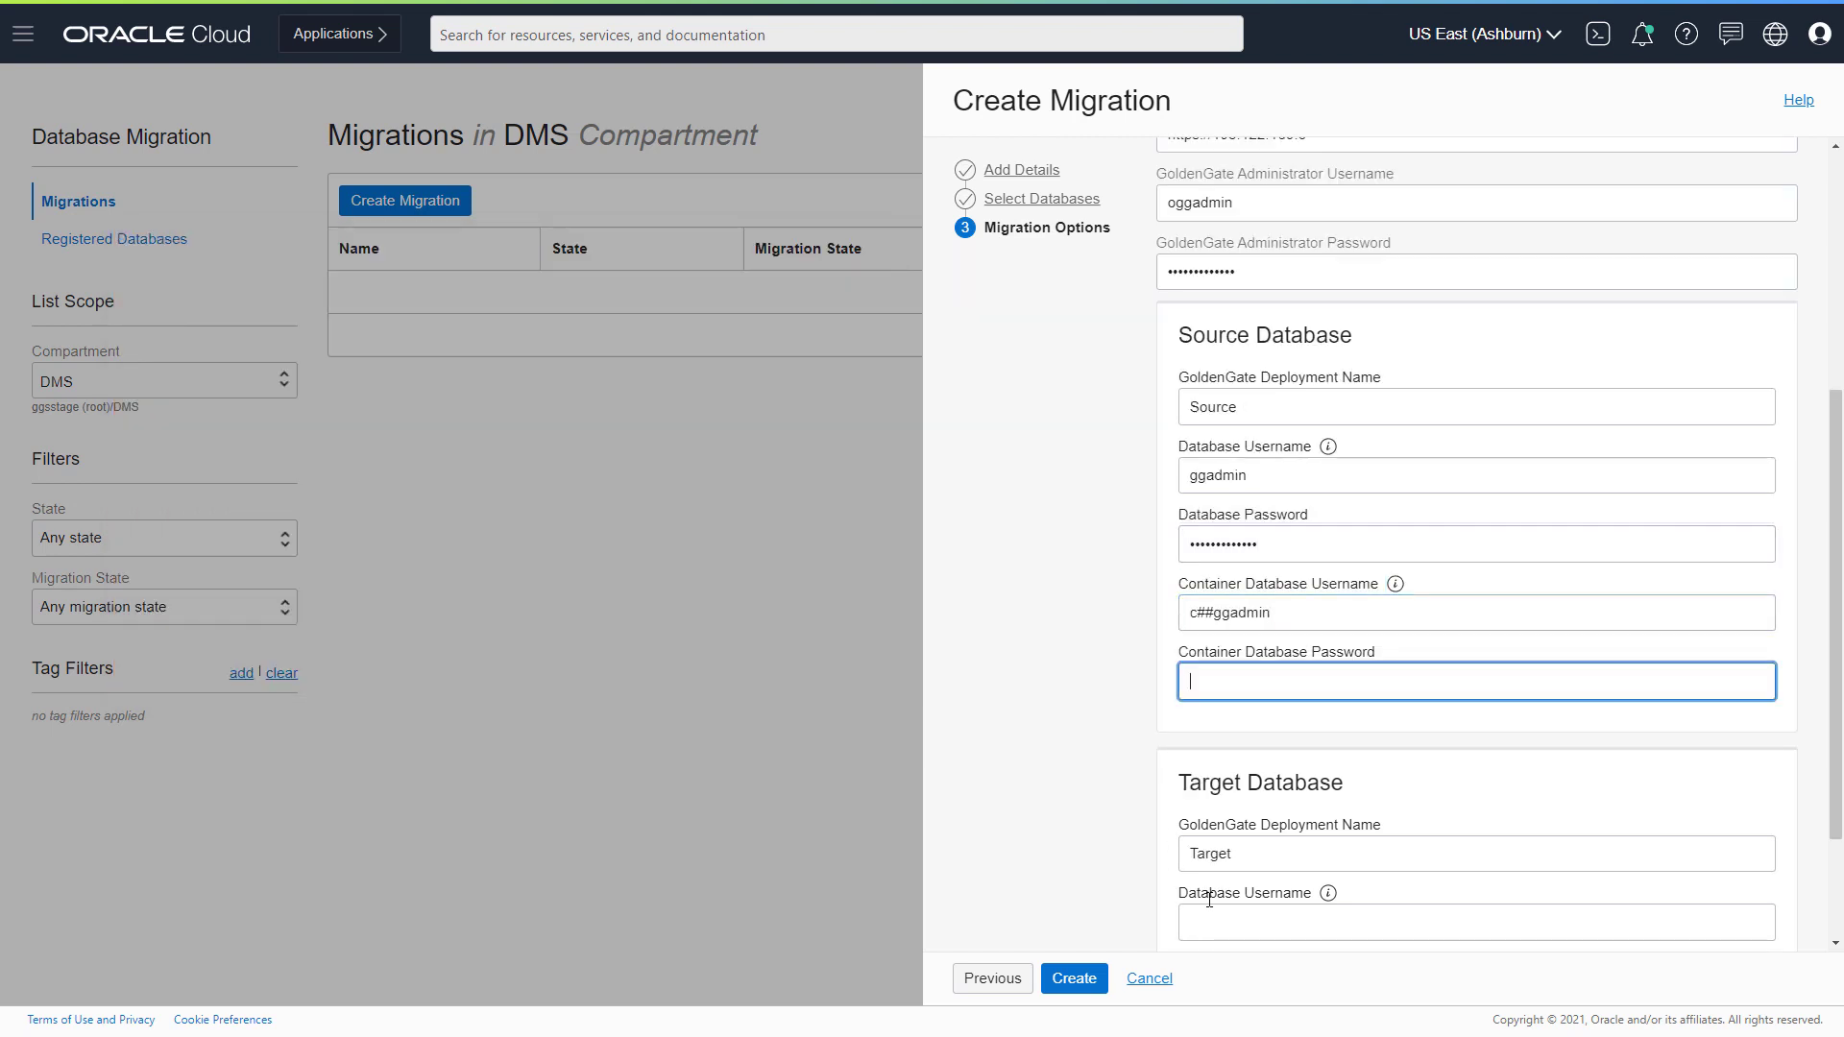
type("•••••••••••••")
key("Tab")
key("Tab")
type("ggadmin")
key("Tab")
type("•••••••••••••")
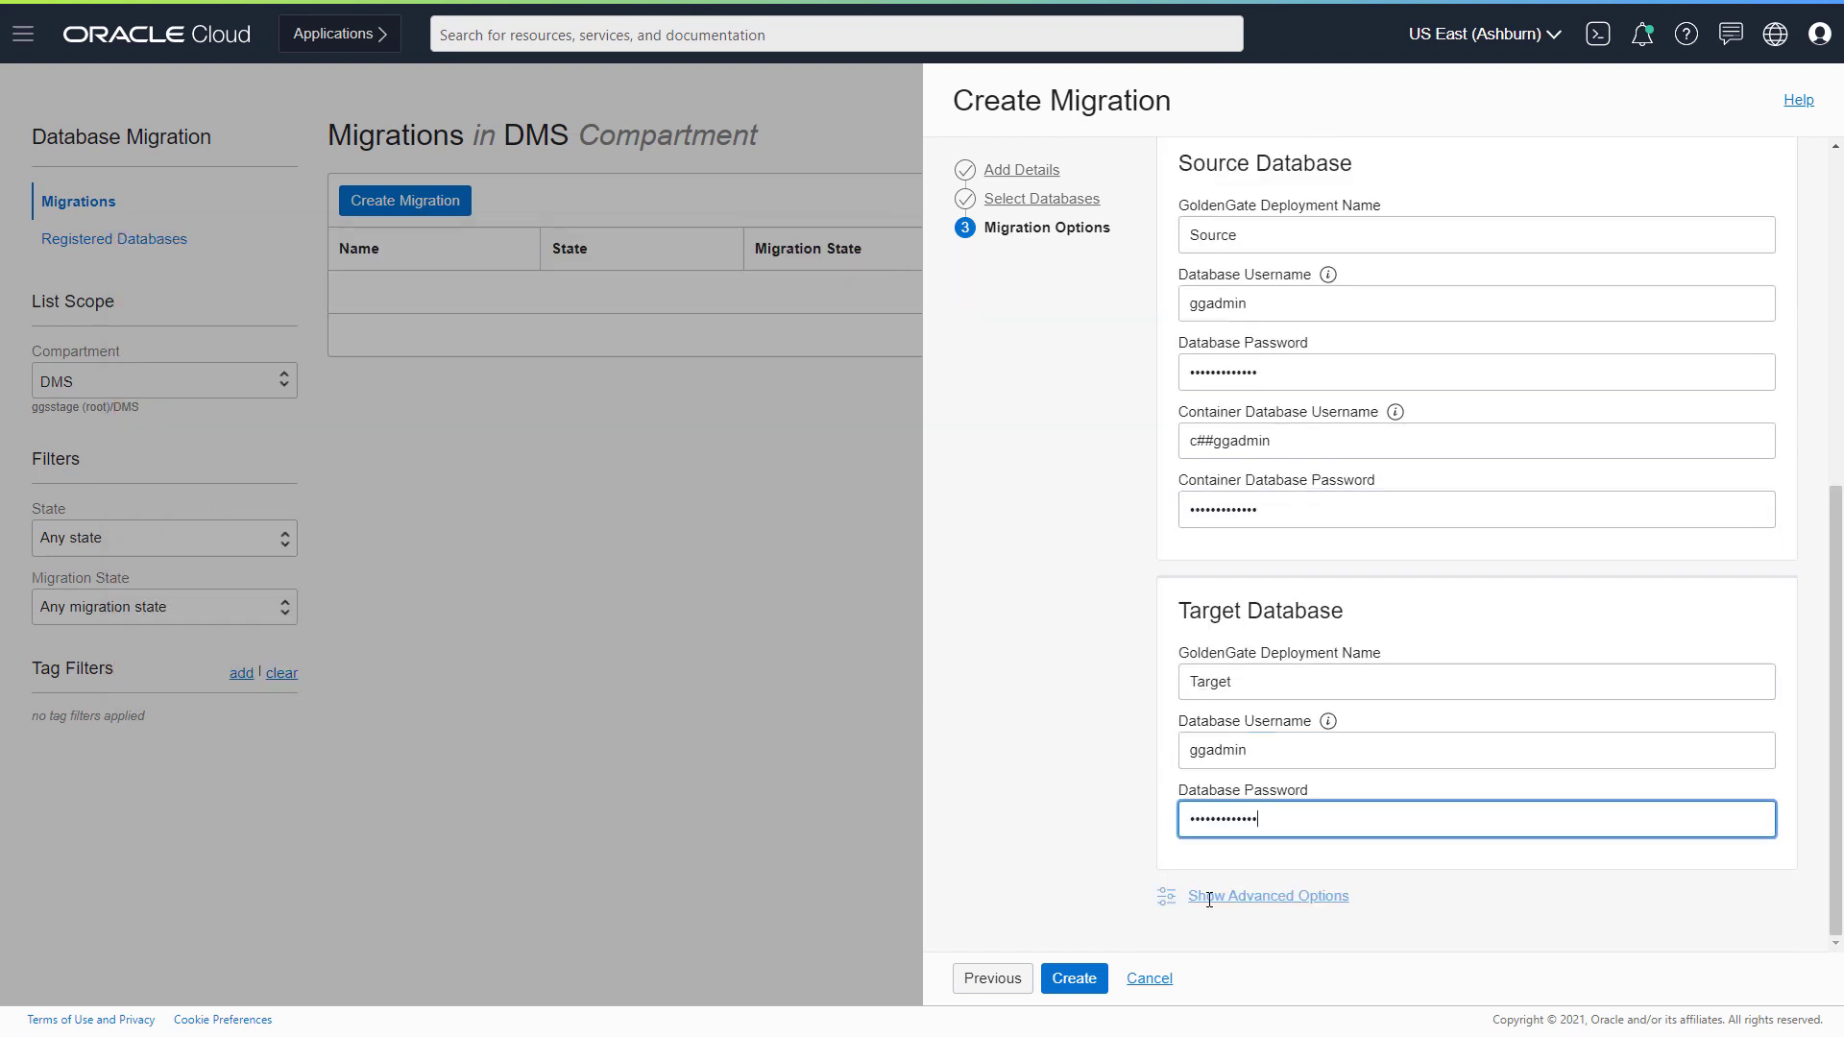
left_click(1074, 976)
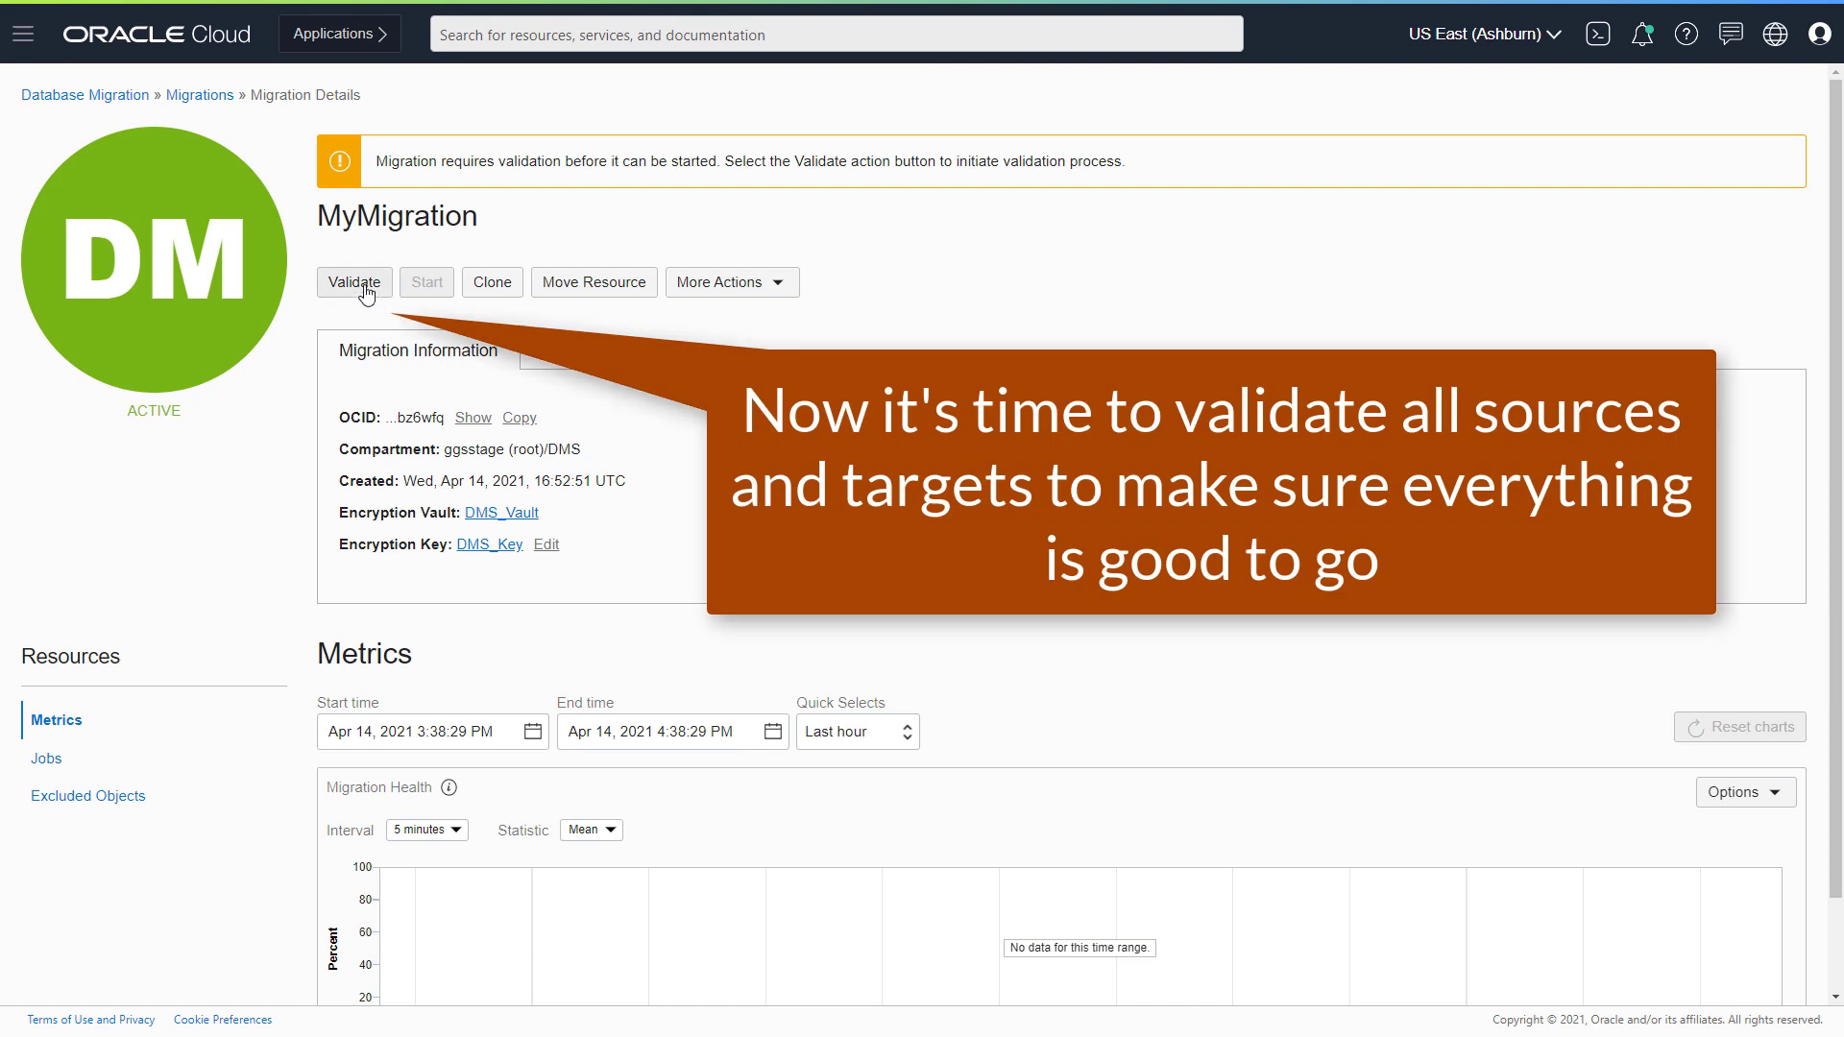
- Validate MyMigration, check the evaluation job's five completed phases, and return to the migration details
left_click(356, 282)
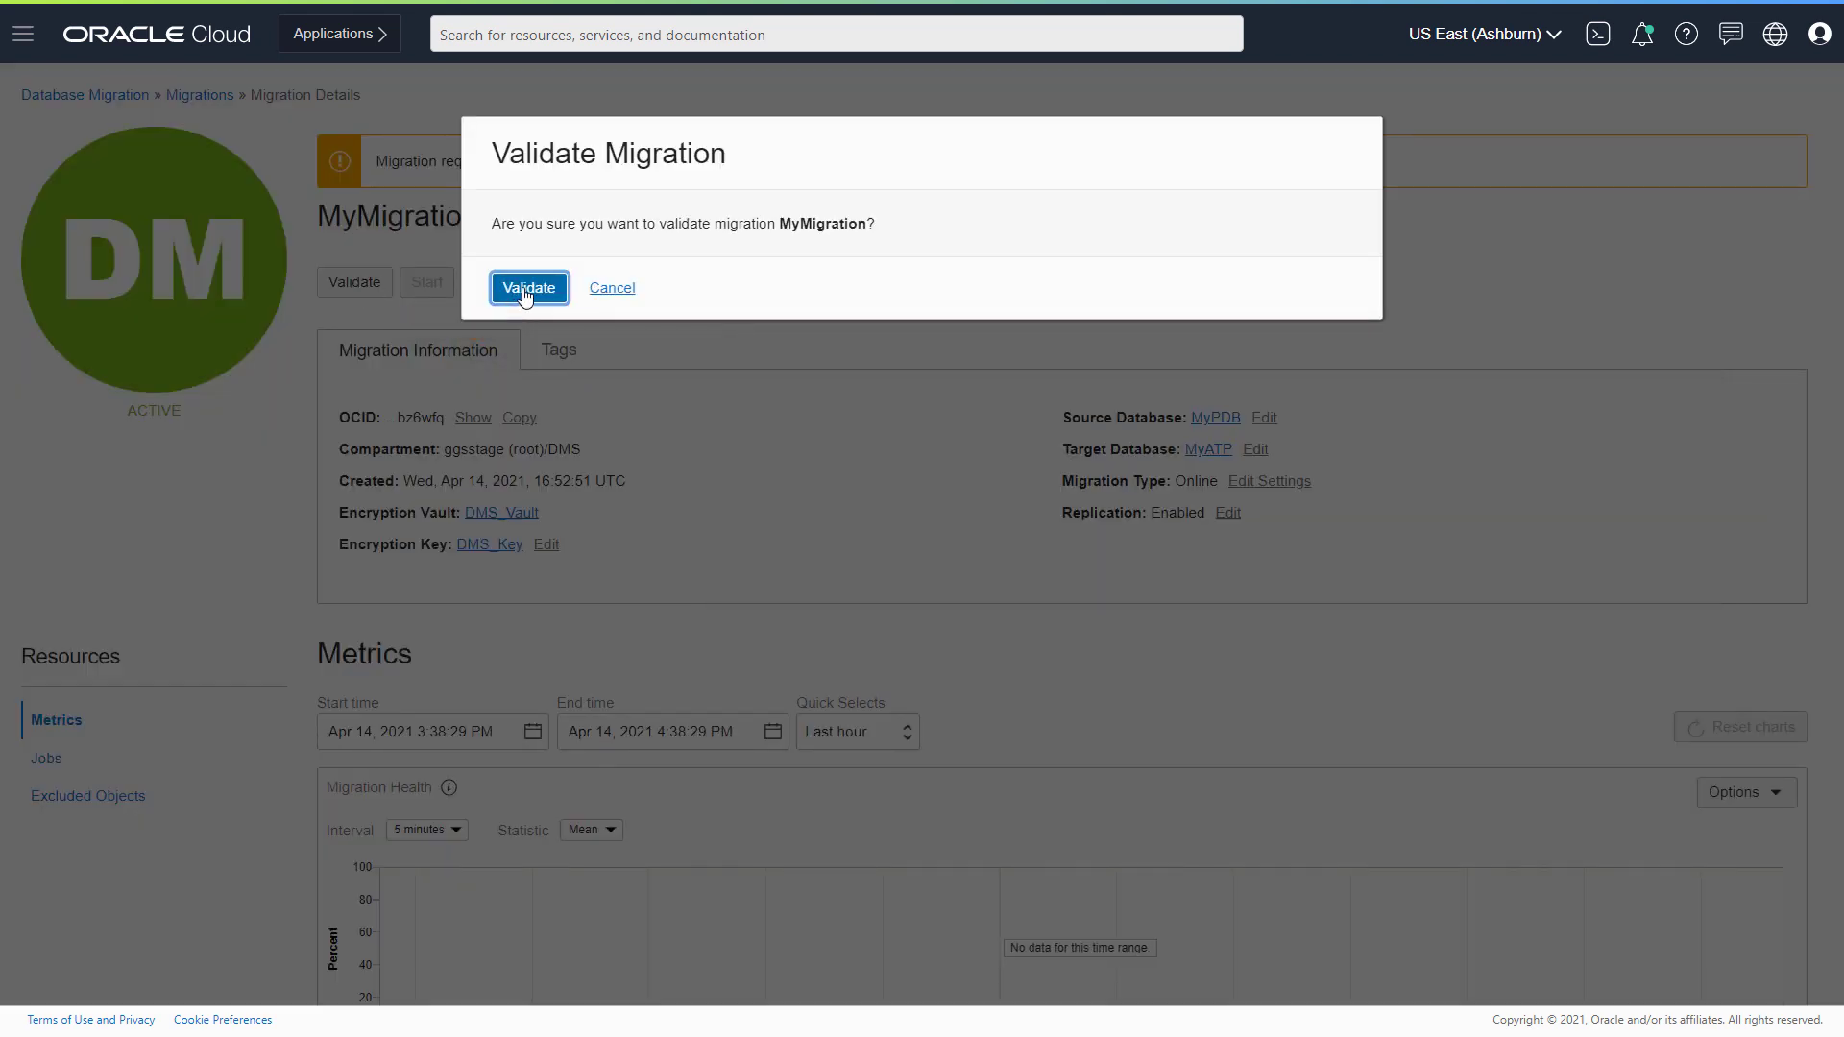
left_click(527, 291)
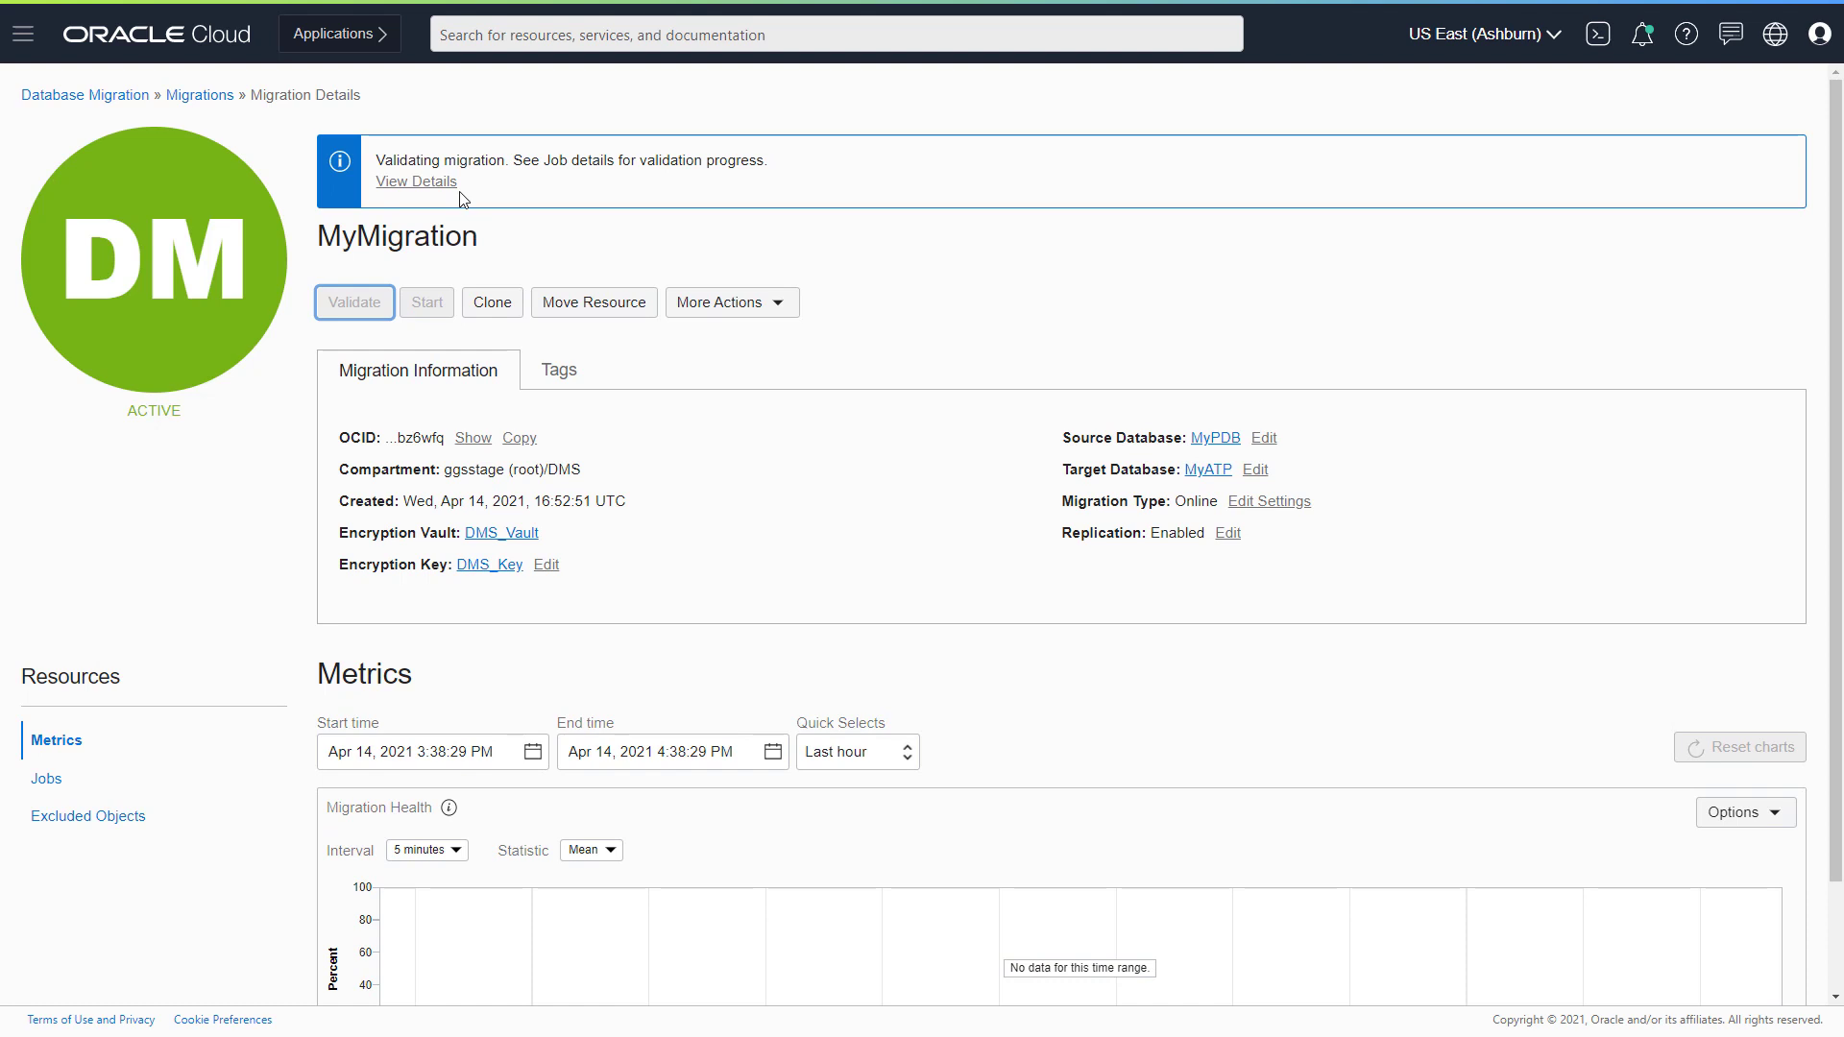
left_click(413, 182)
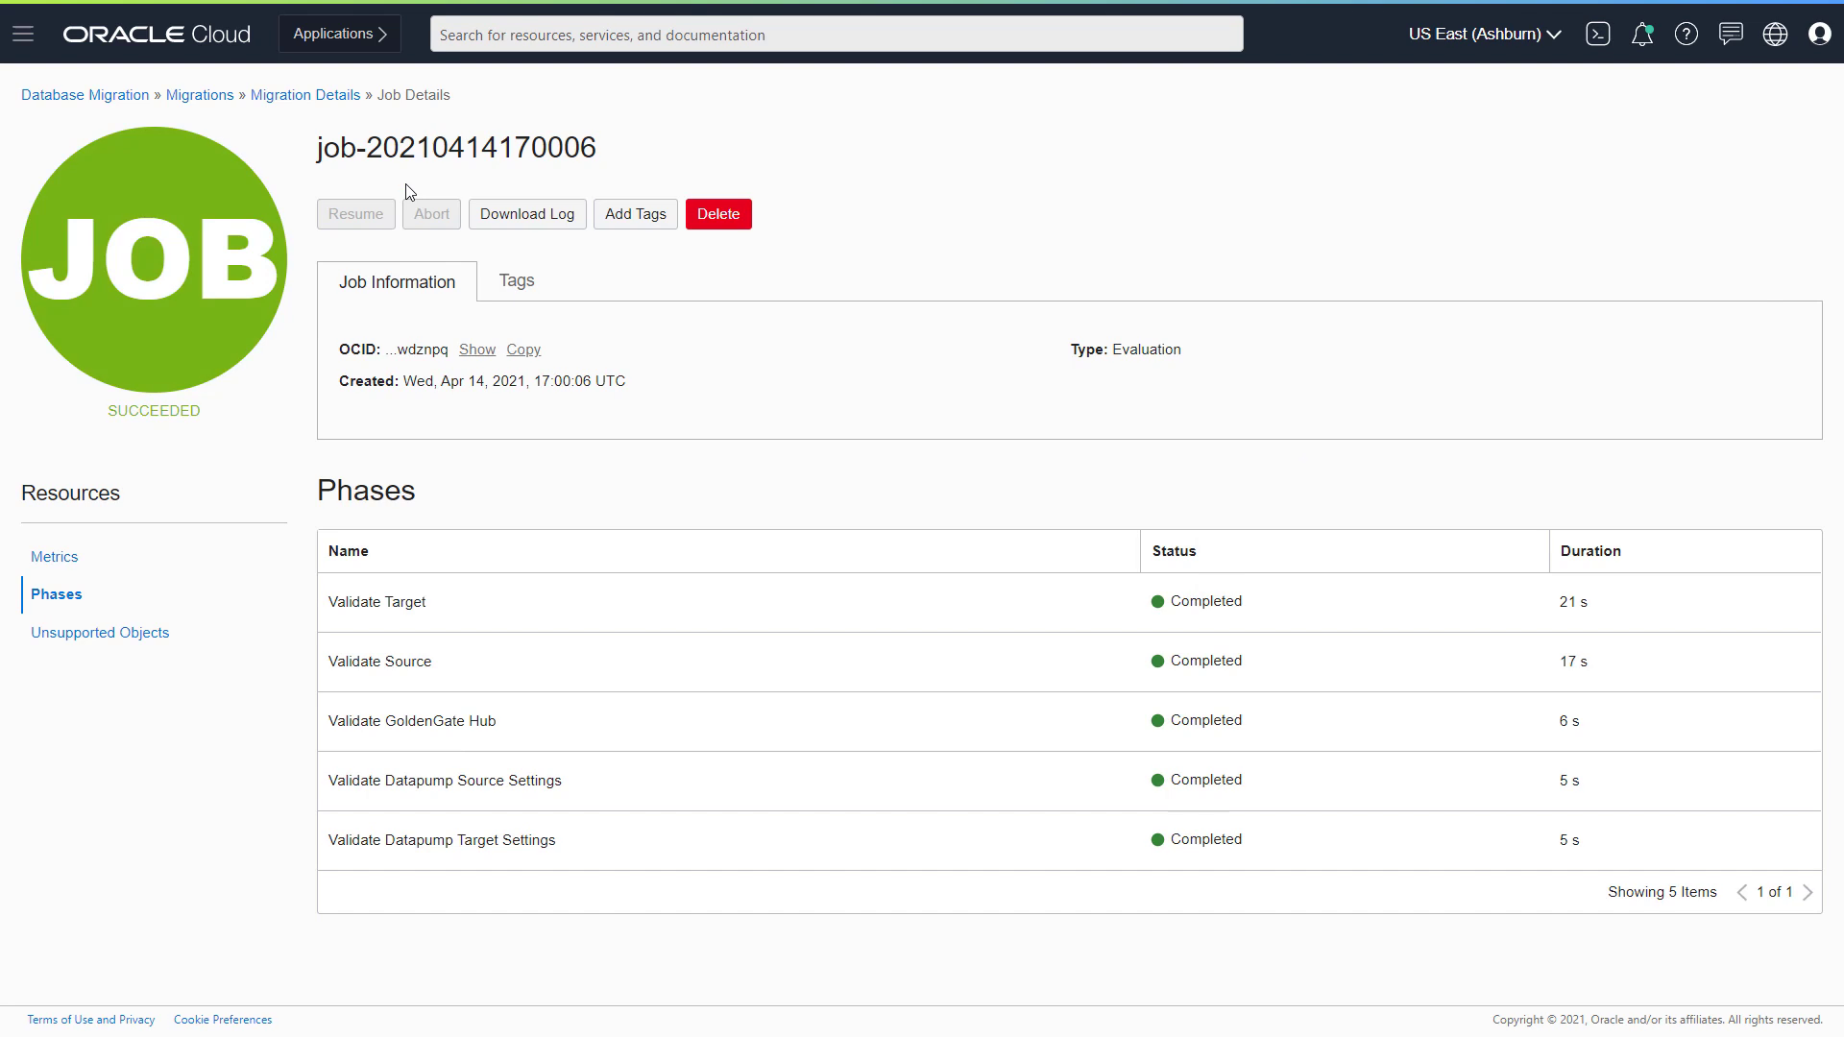
left_click(304, 96)
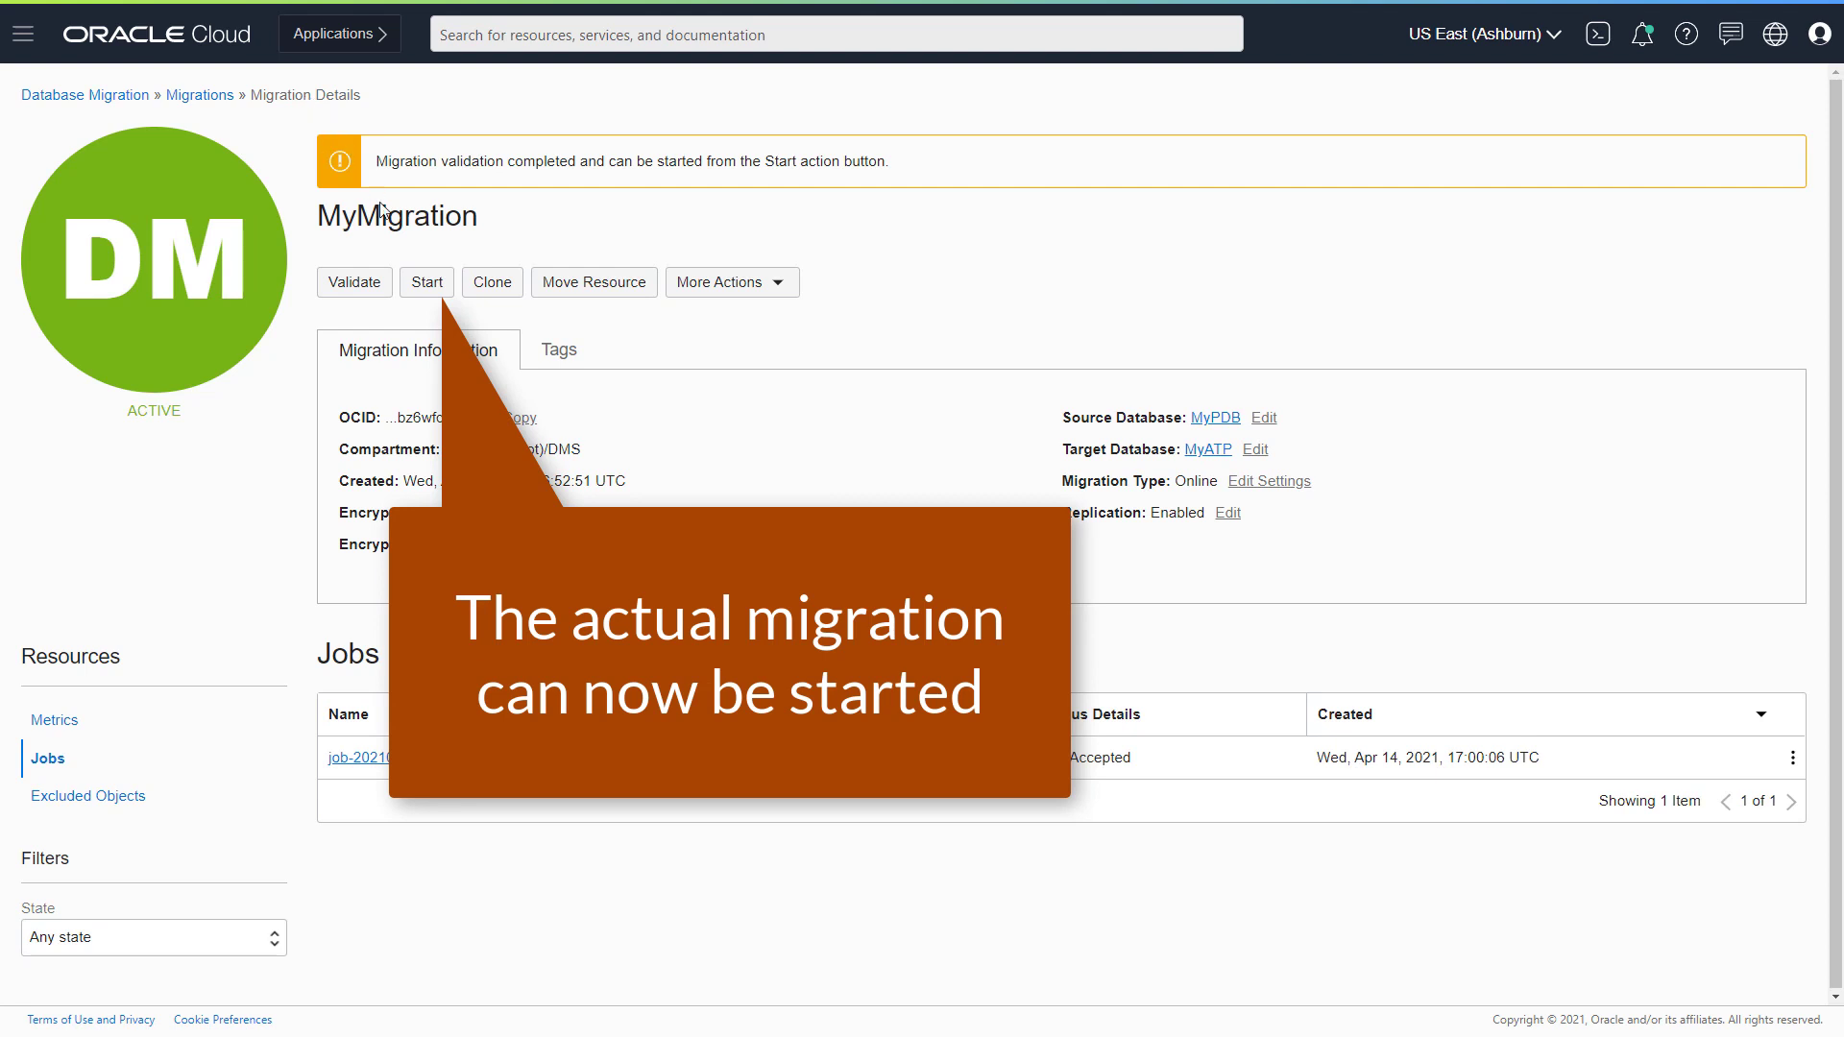
- Start MyMigration pausing after Monitor Replication Lag and view the running job's details
left_click(428, 283)
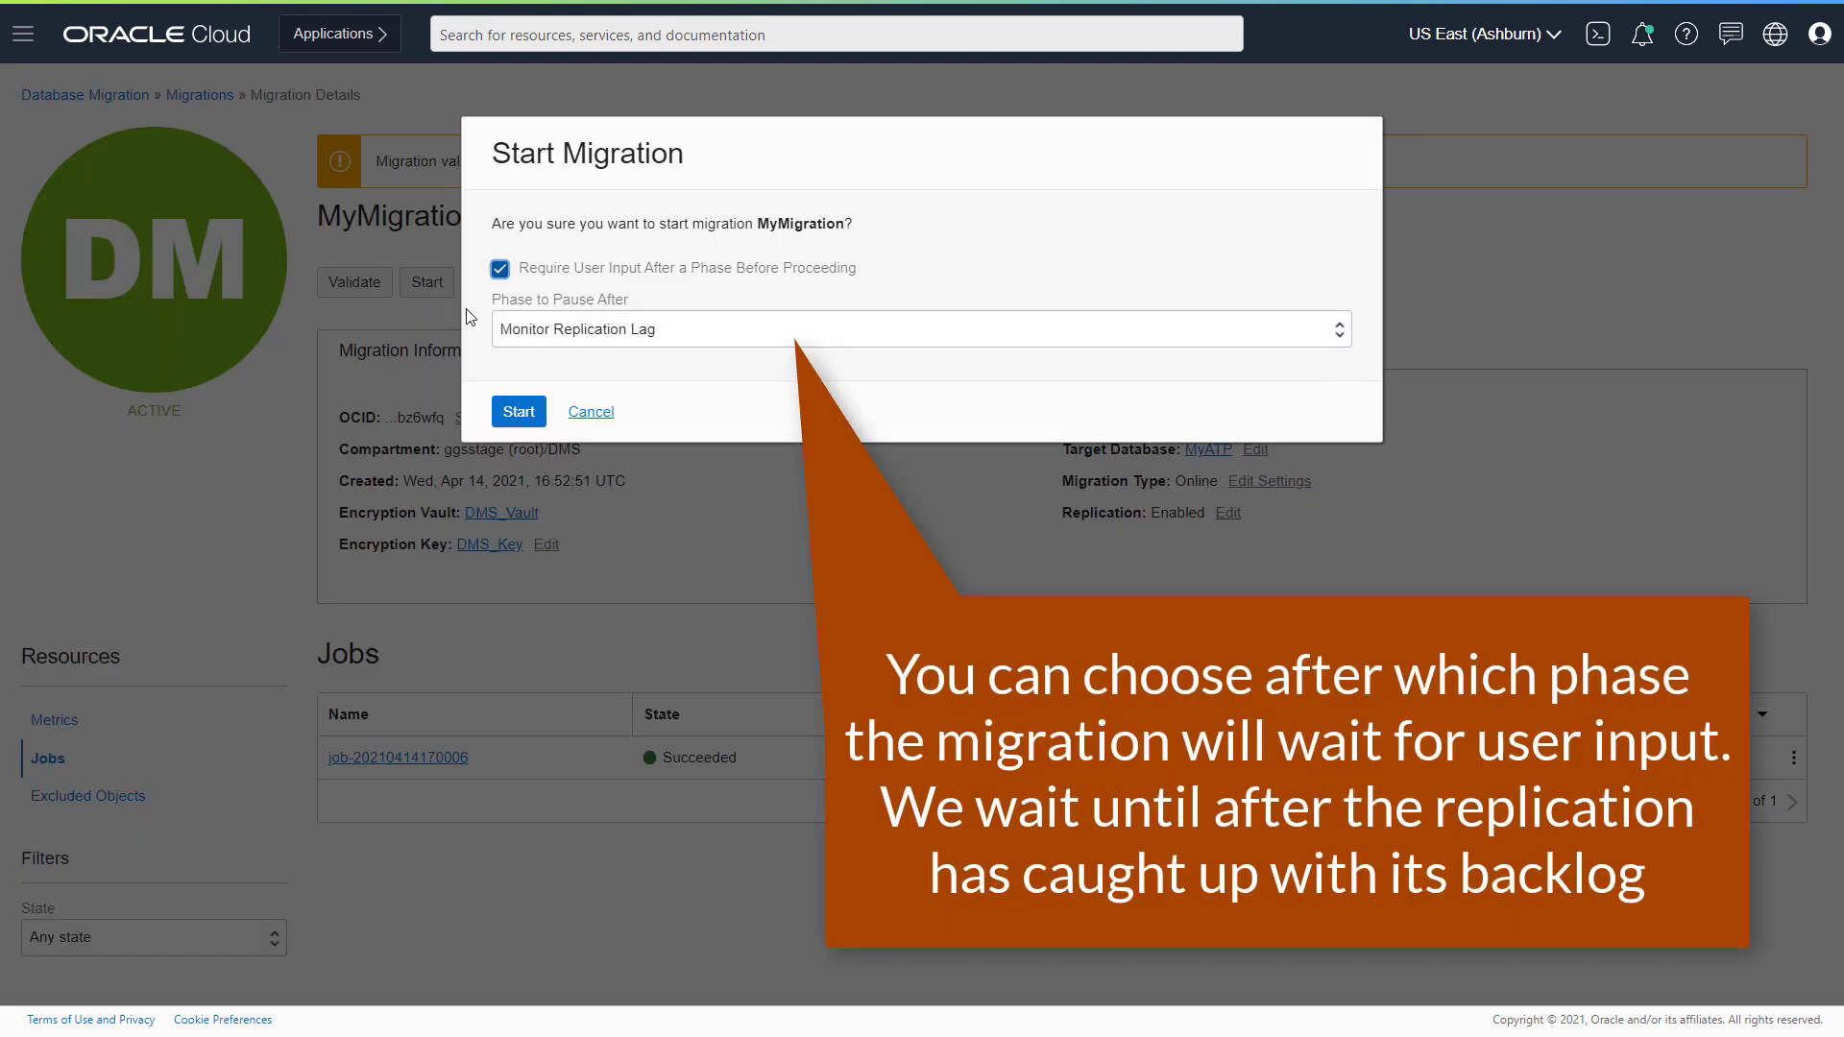
left_click(555, 331)
left_click(555, 332)
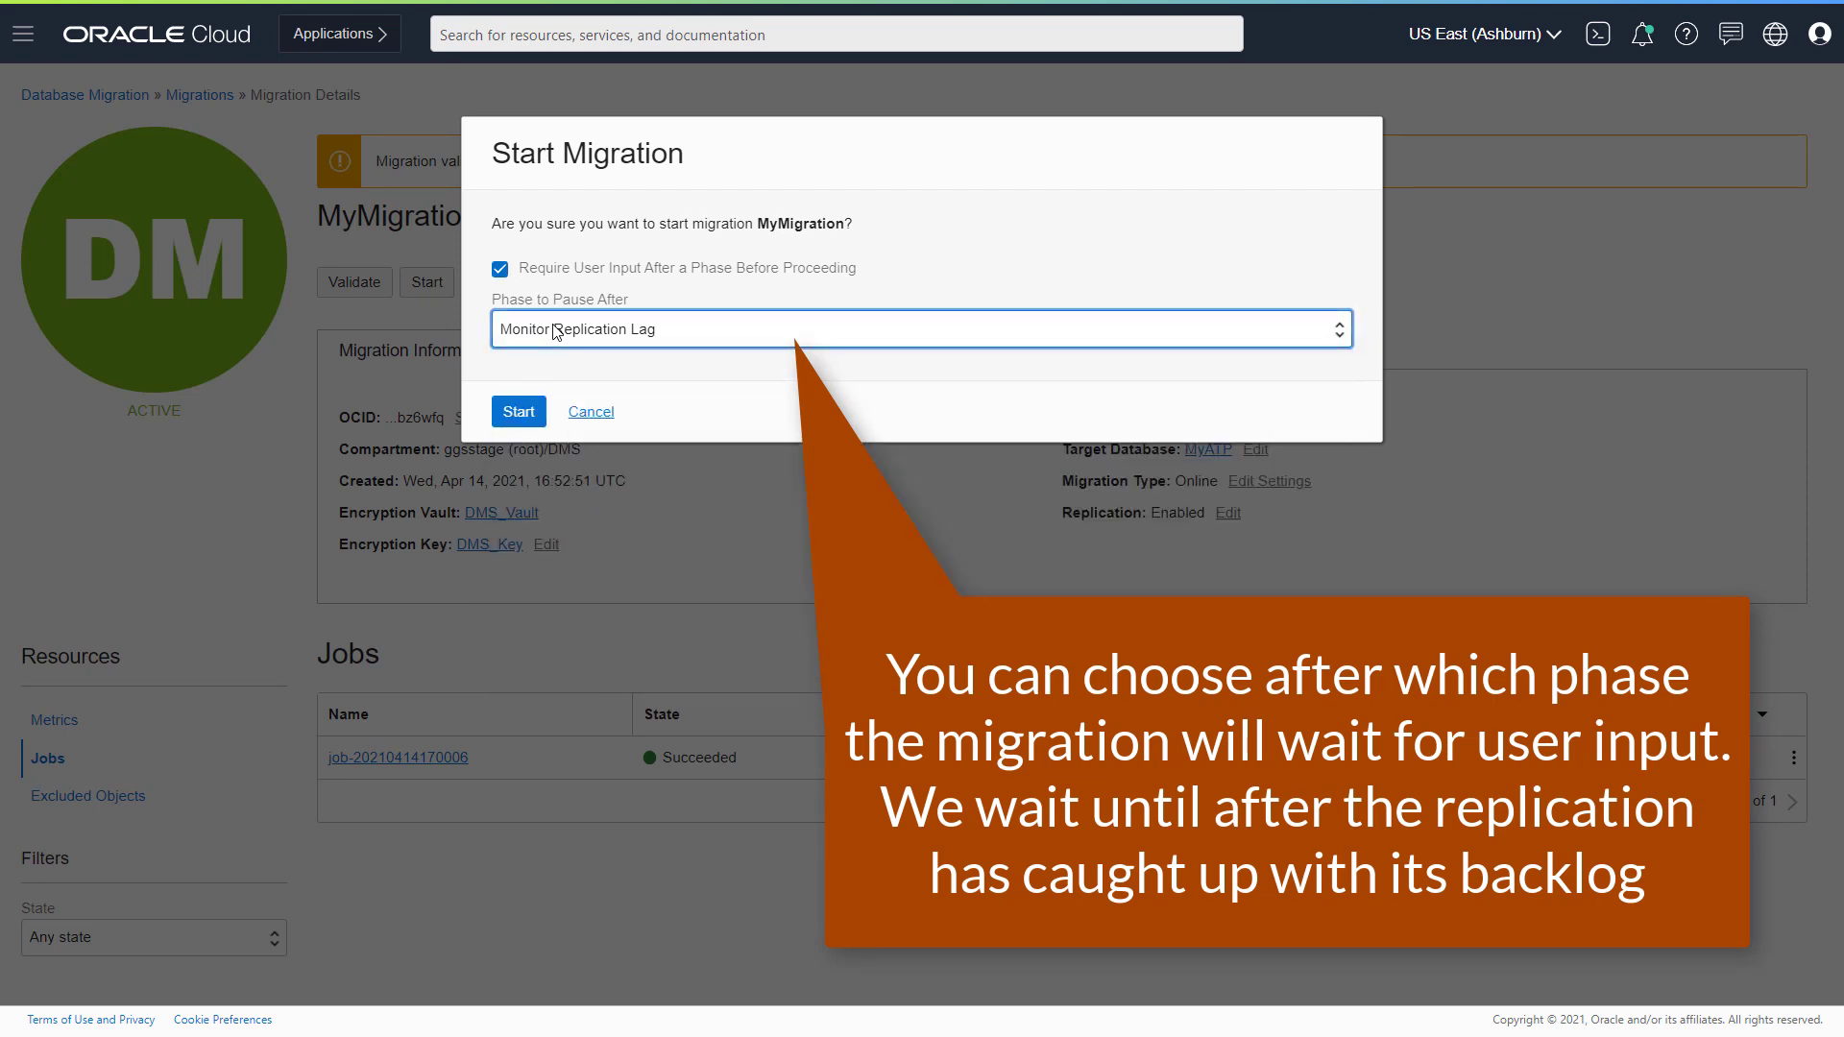
left_click(532, 413)
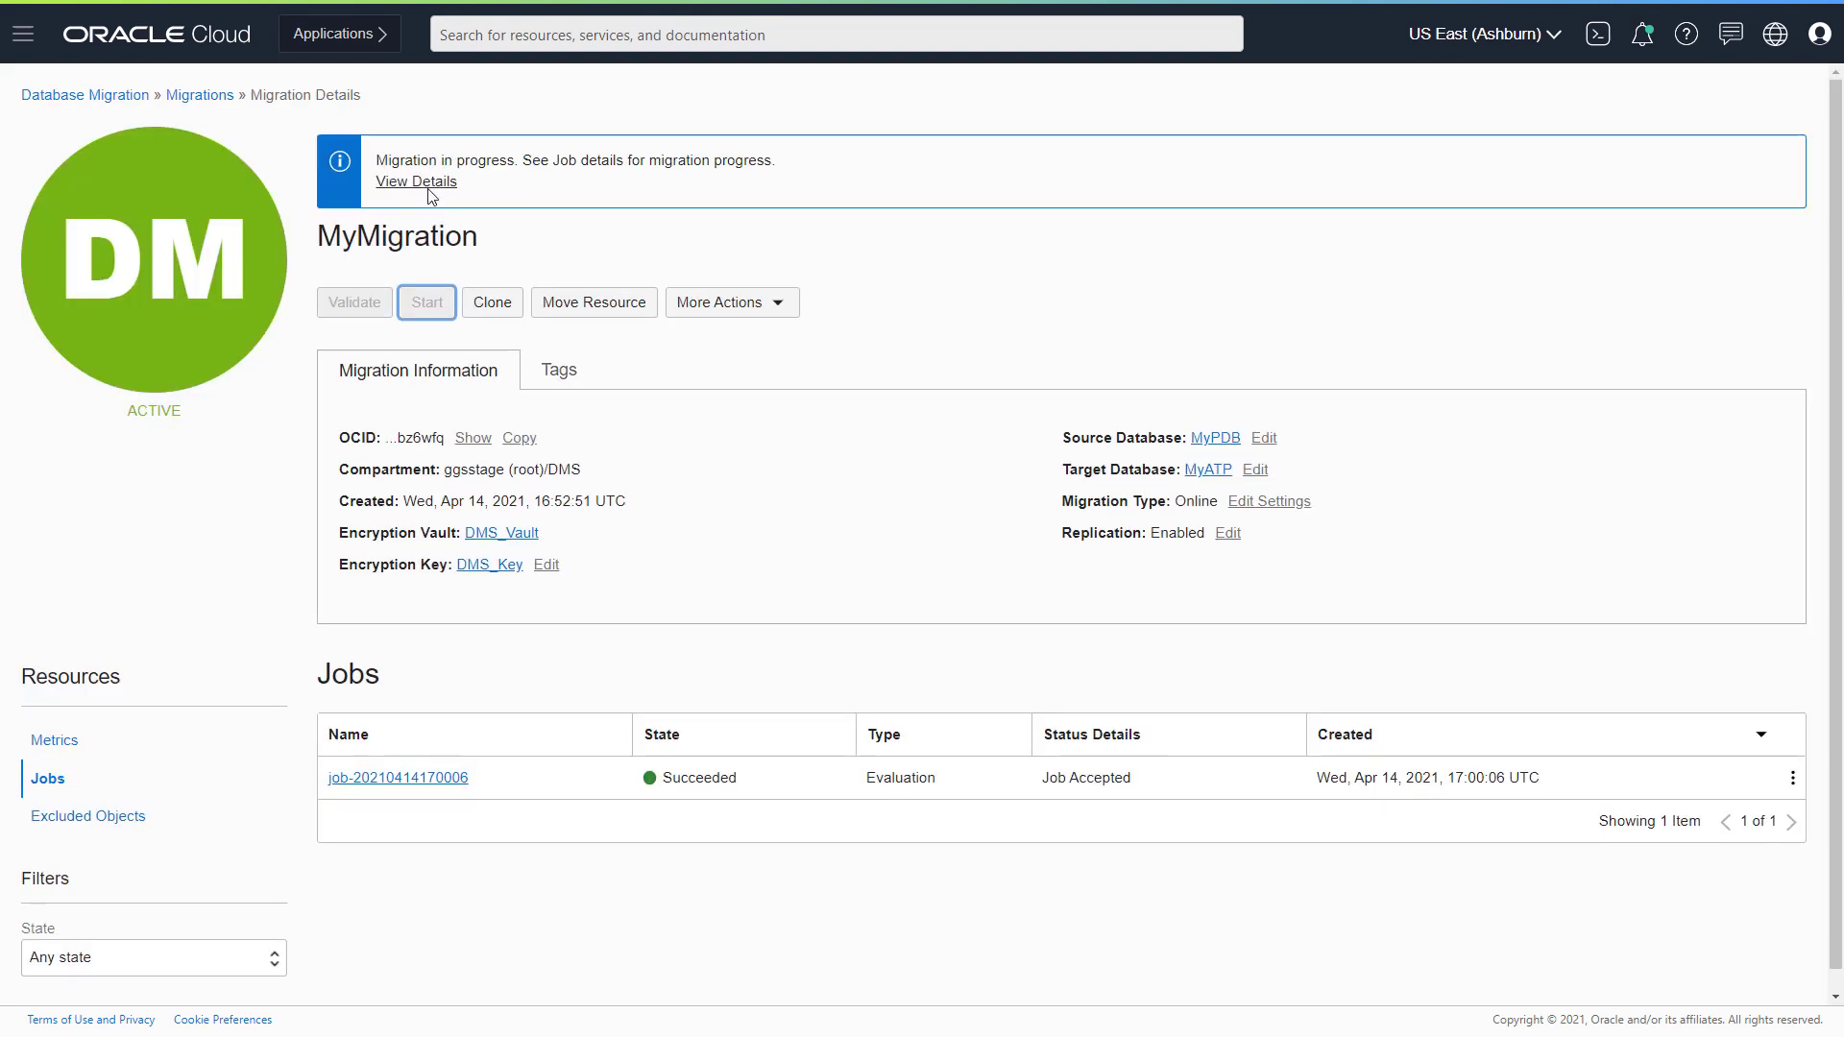
left_click(430, 189)
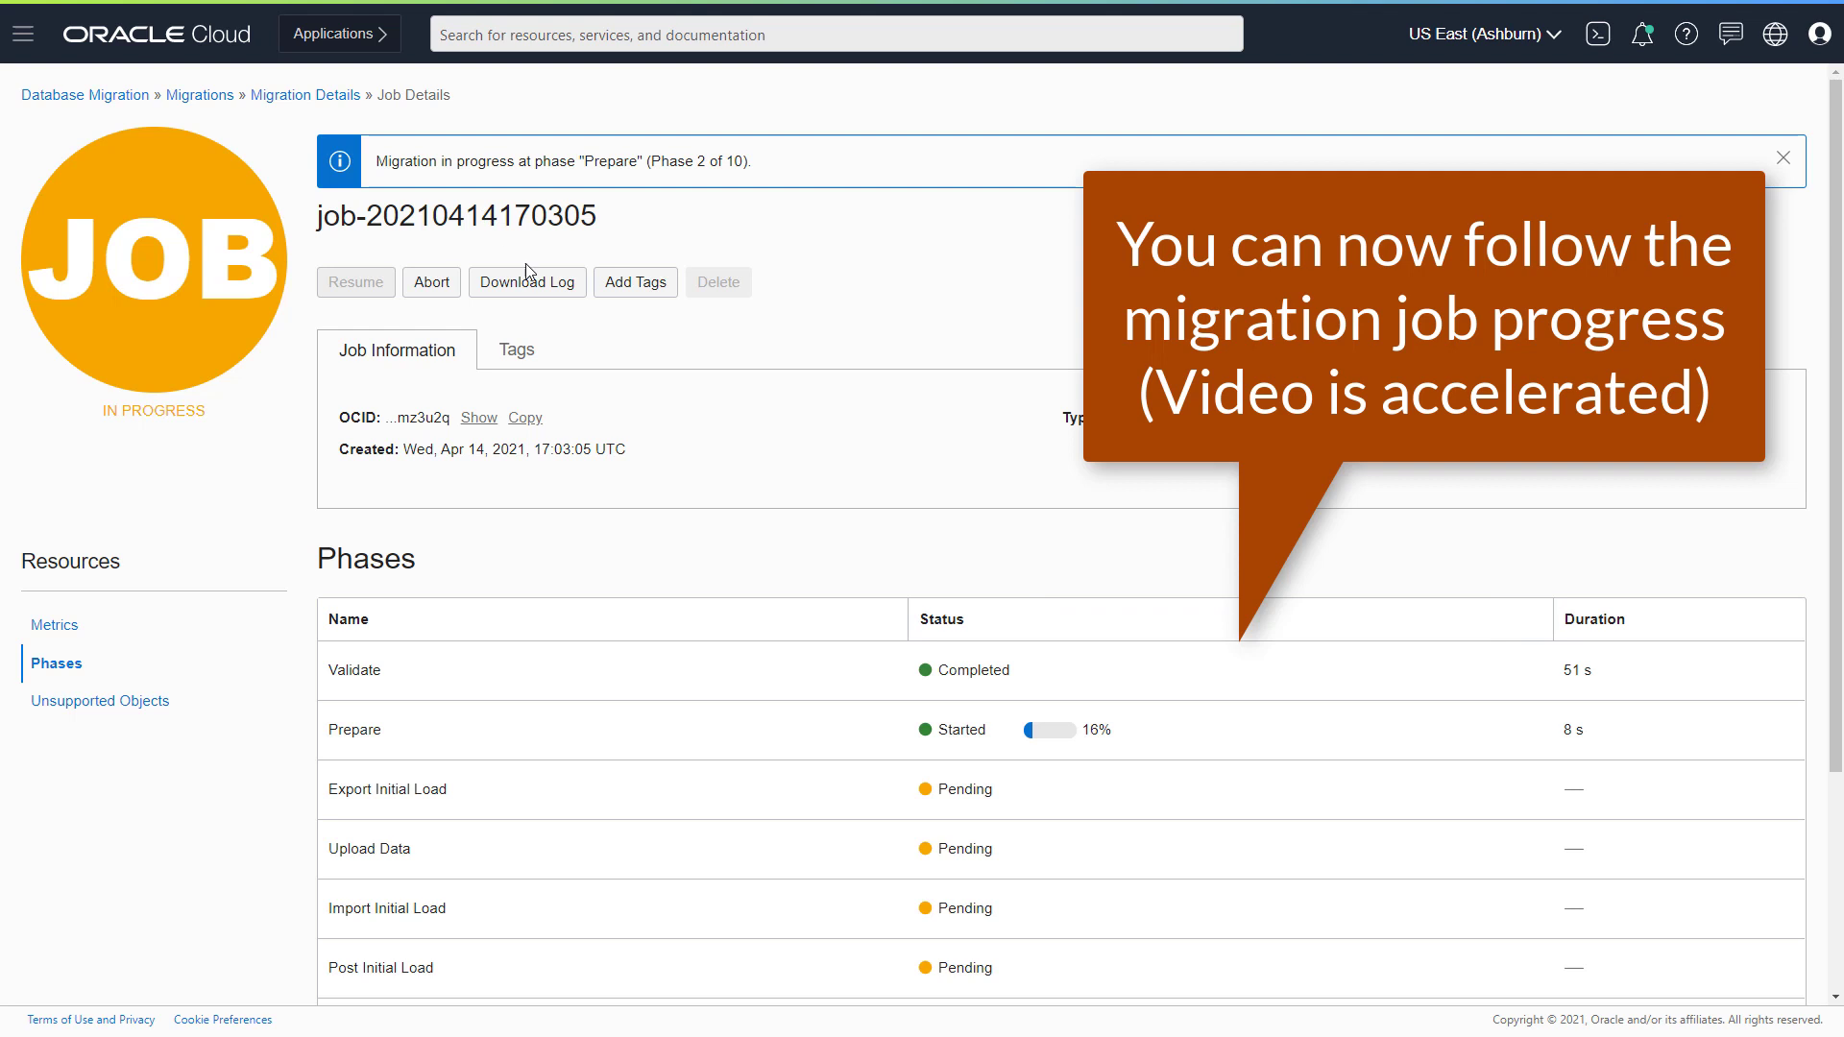
- Scroll the Phases table and wait until the job is WAITING at Monitor Replication Lag
scroll(868, 565, "down", 3)
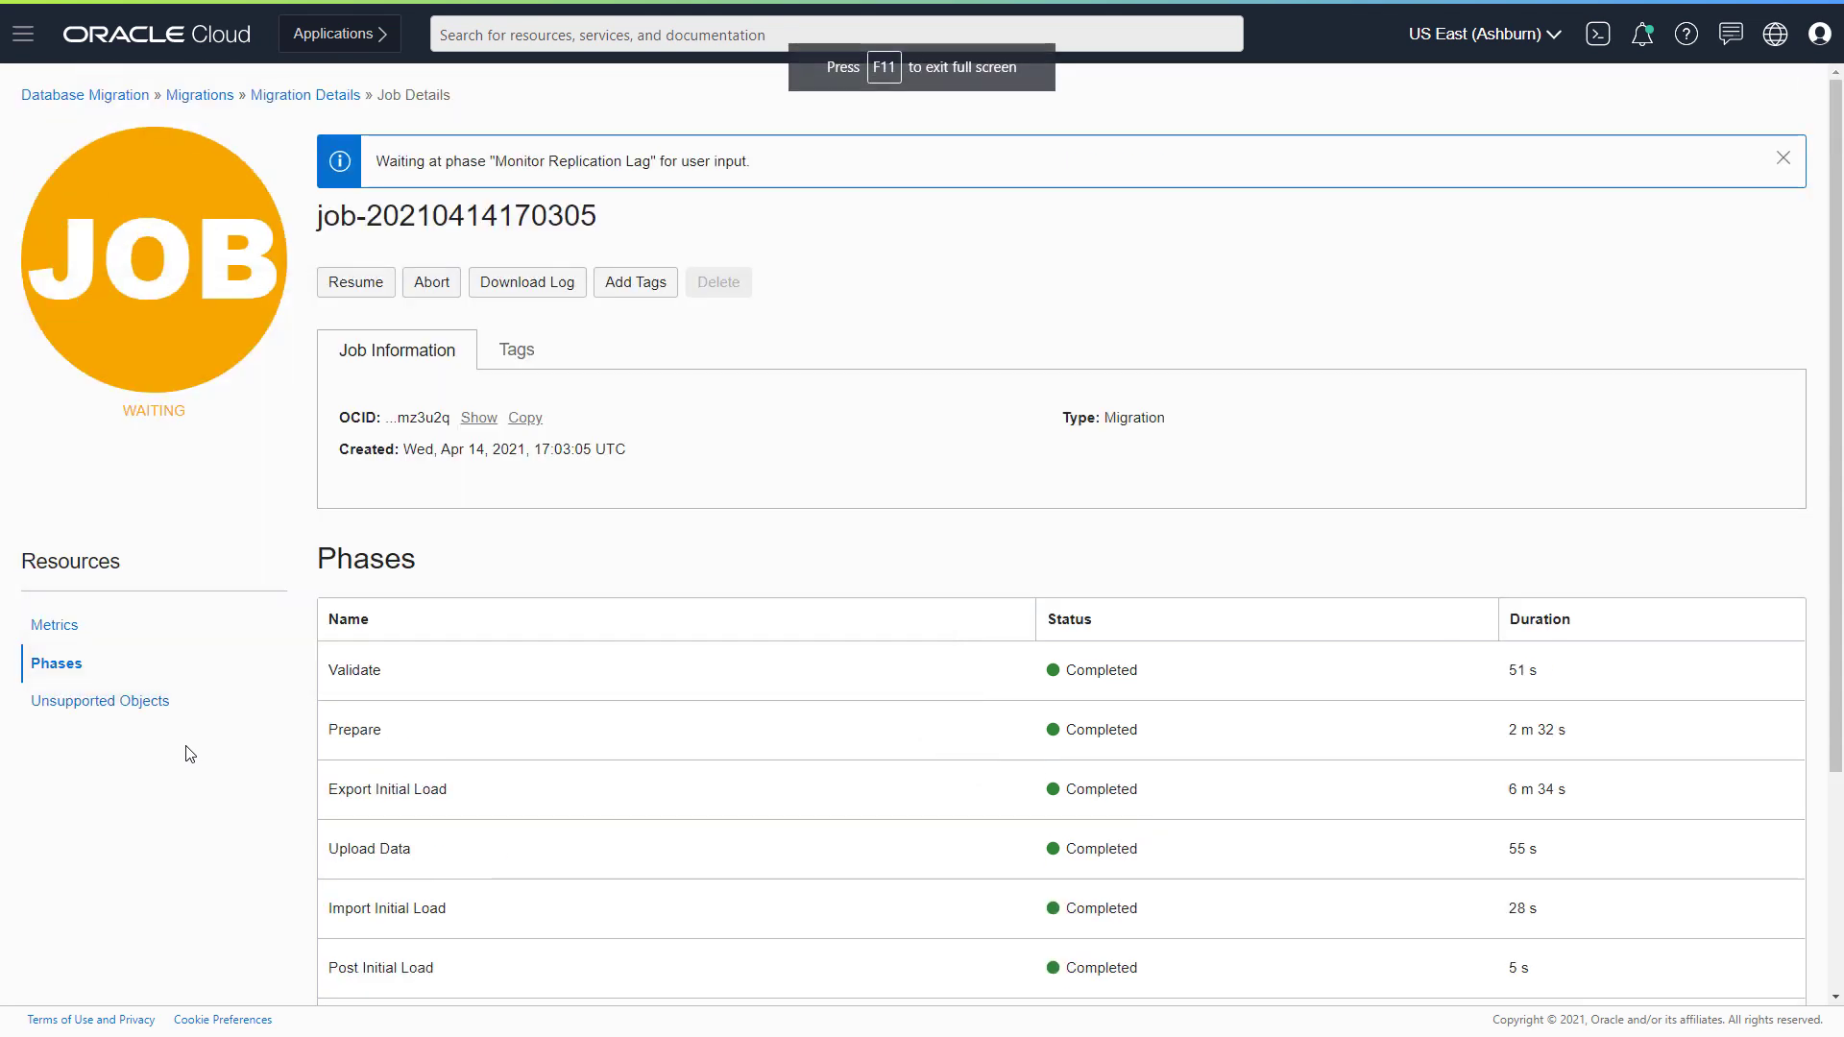
- Resume the job pausing after Switchover, and watch Switchover complete in the Phases list
left_click(351, 290)
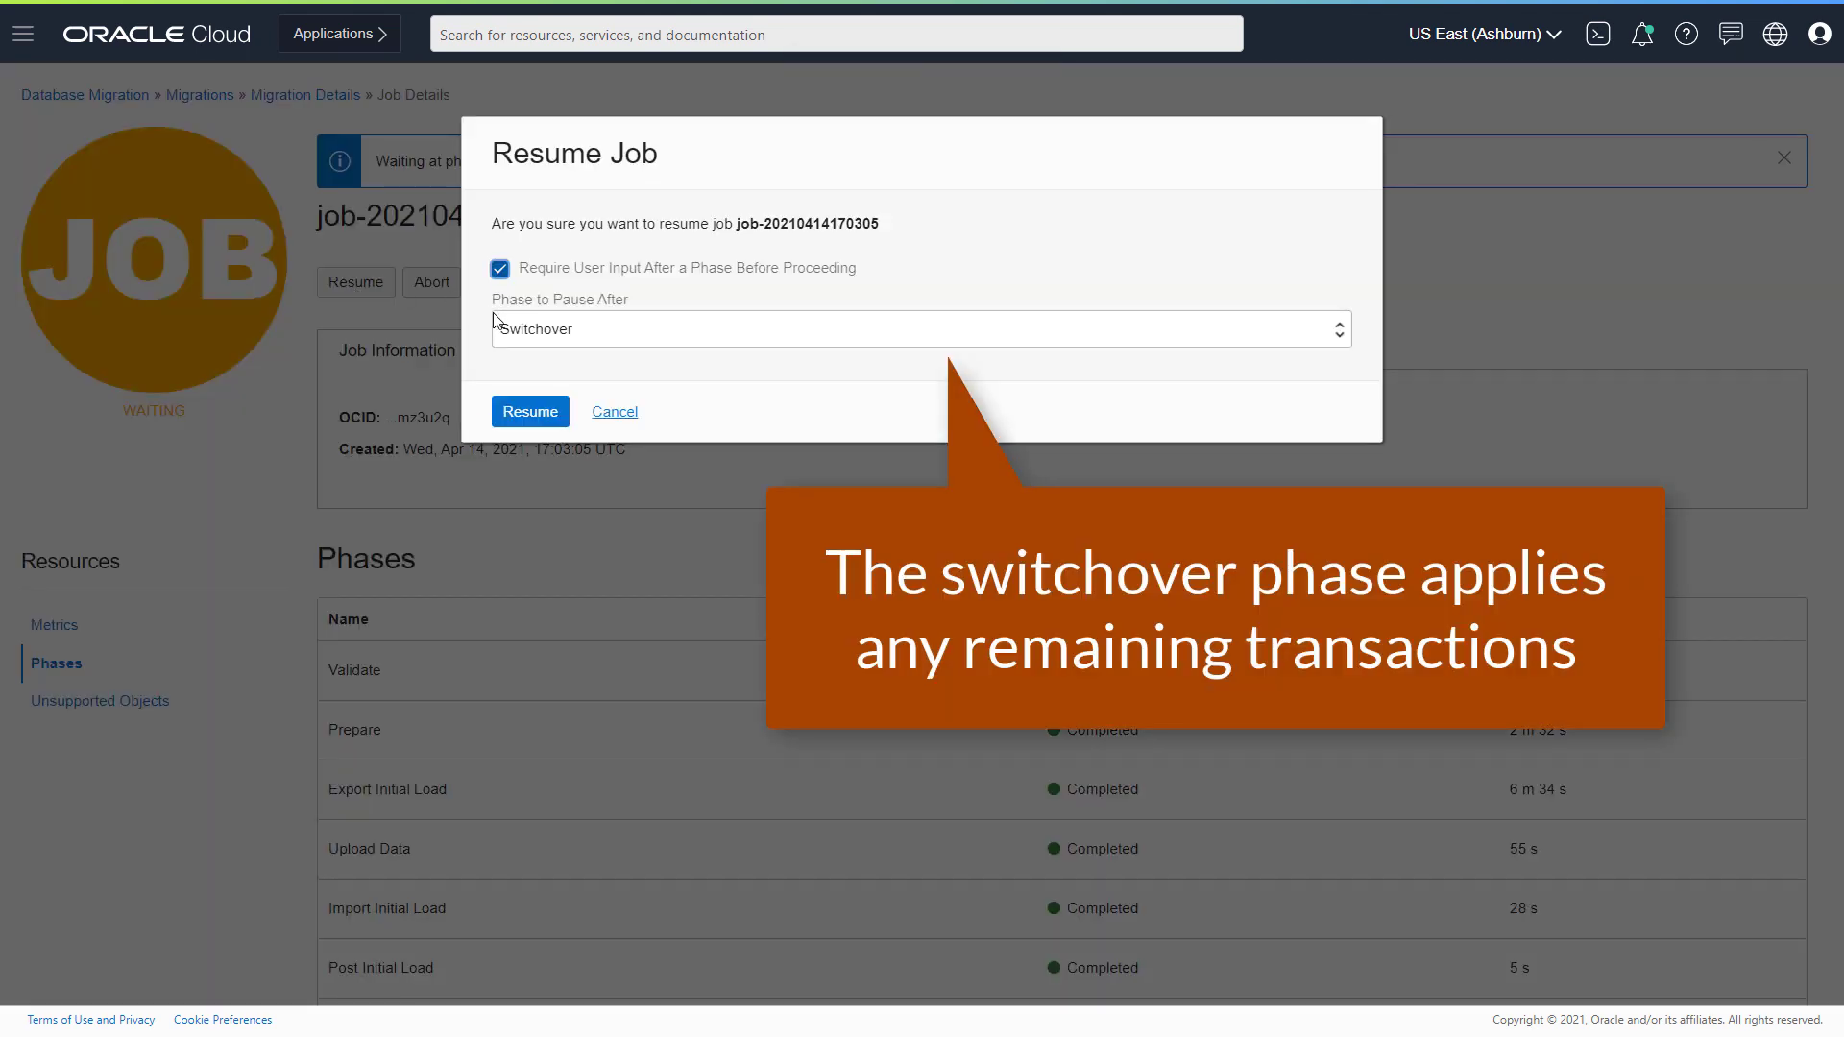
left_click(527, 413)
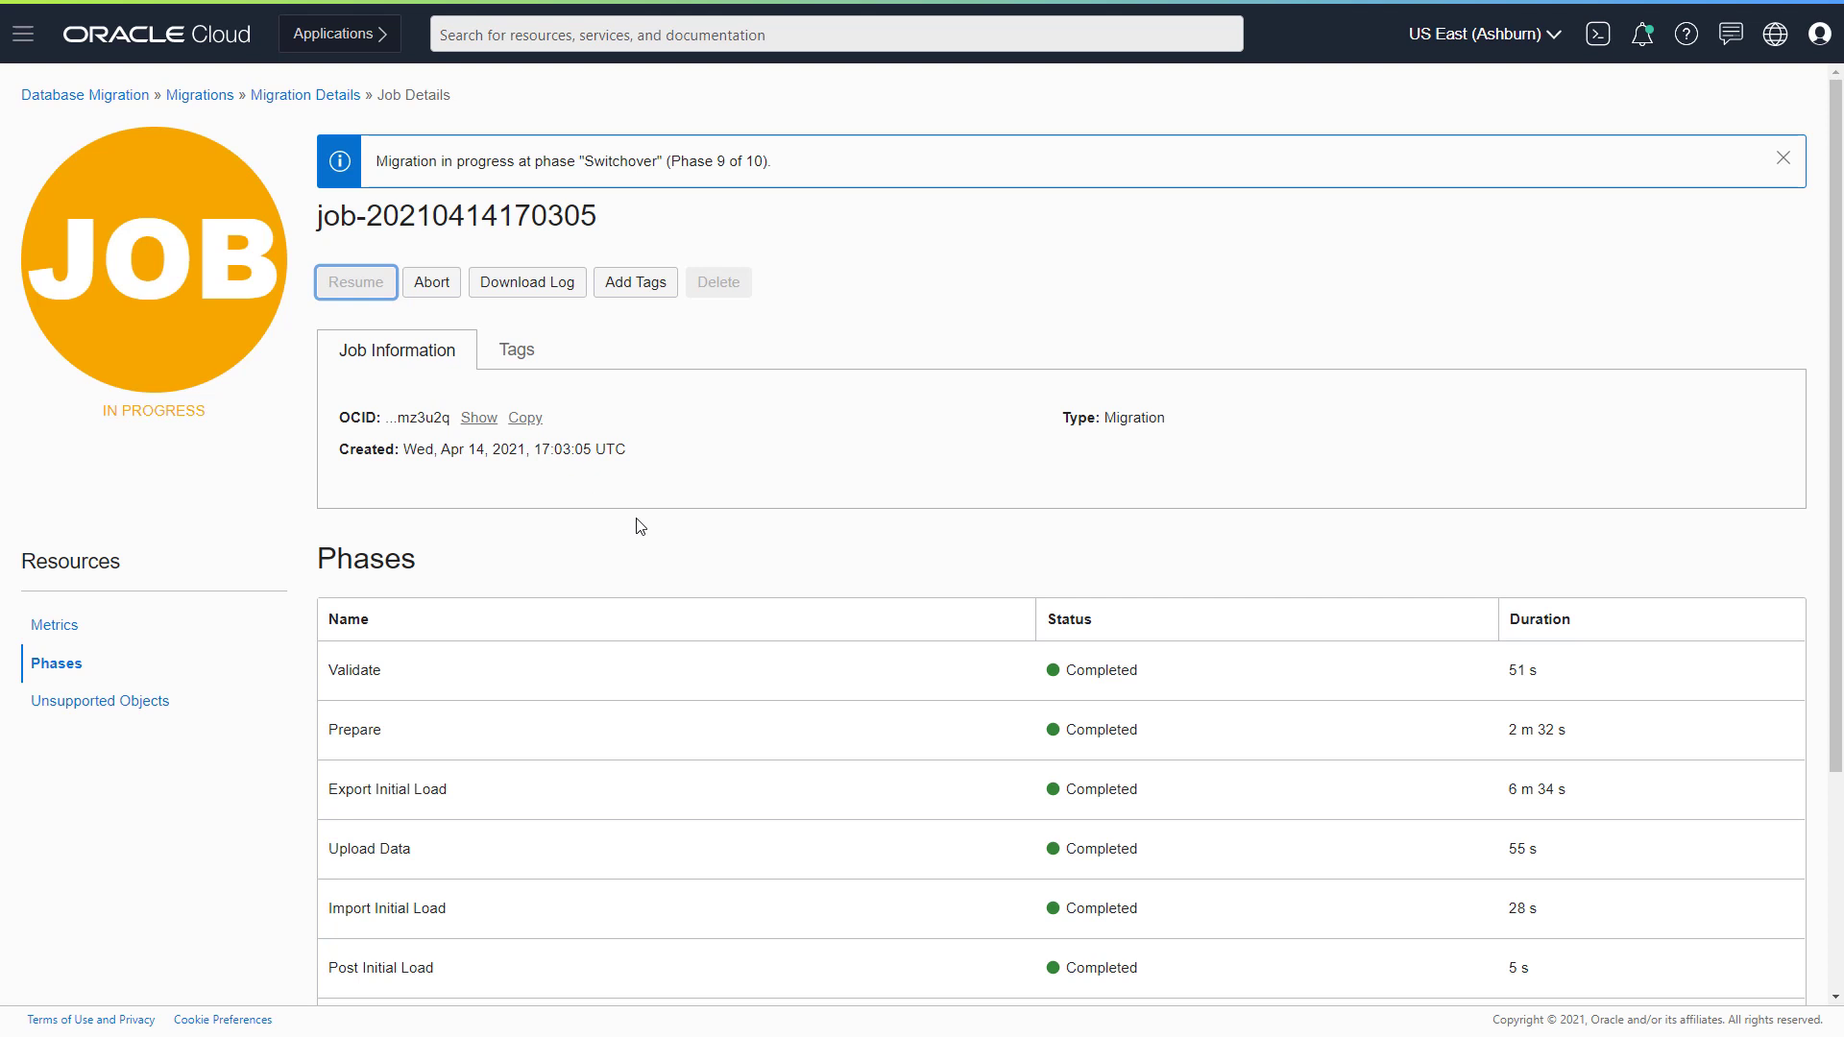
scroll(641, 526, "down", 1)
scroll(641, 527, "down", 2)
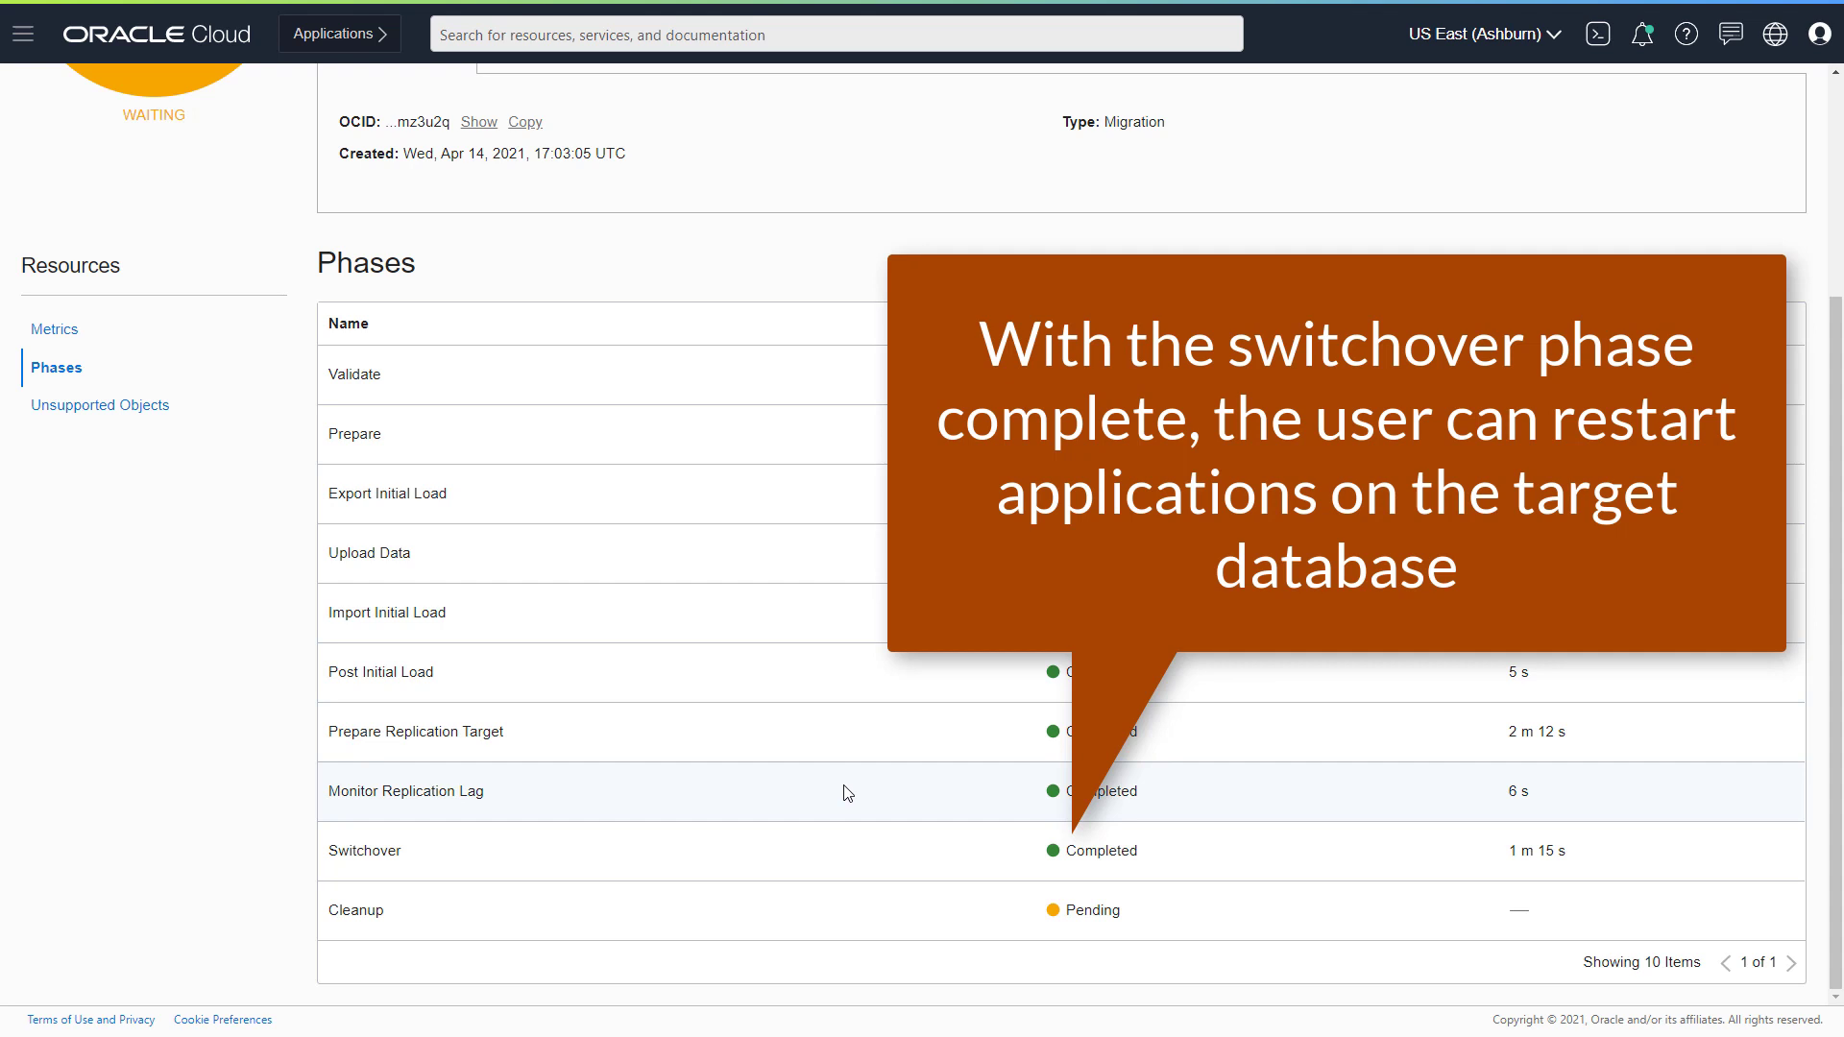
scroll(267, 197, "up", 3)
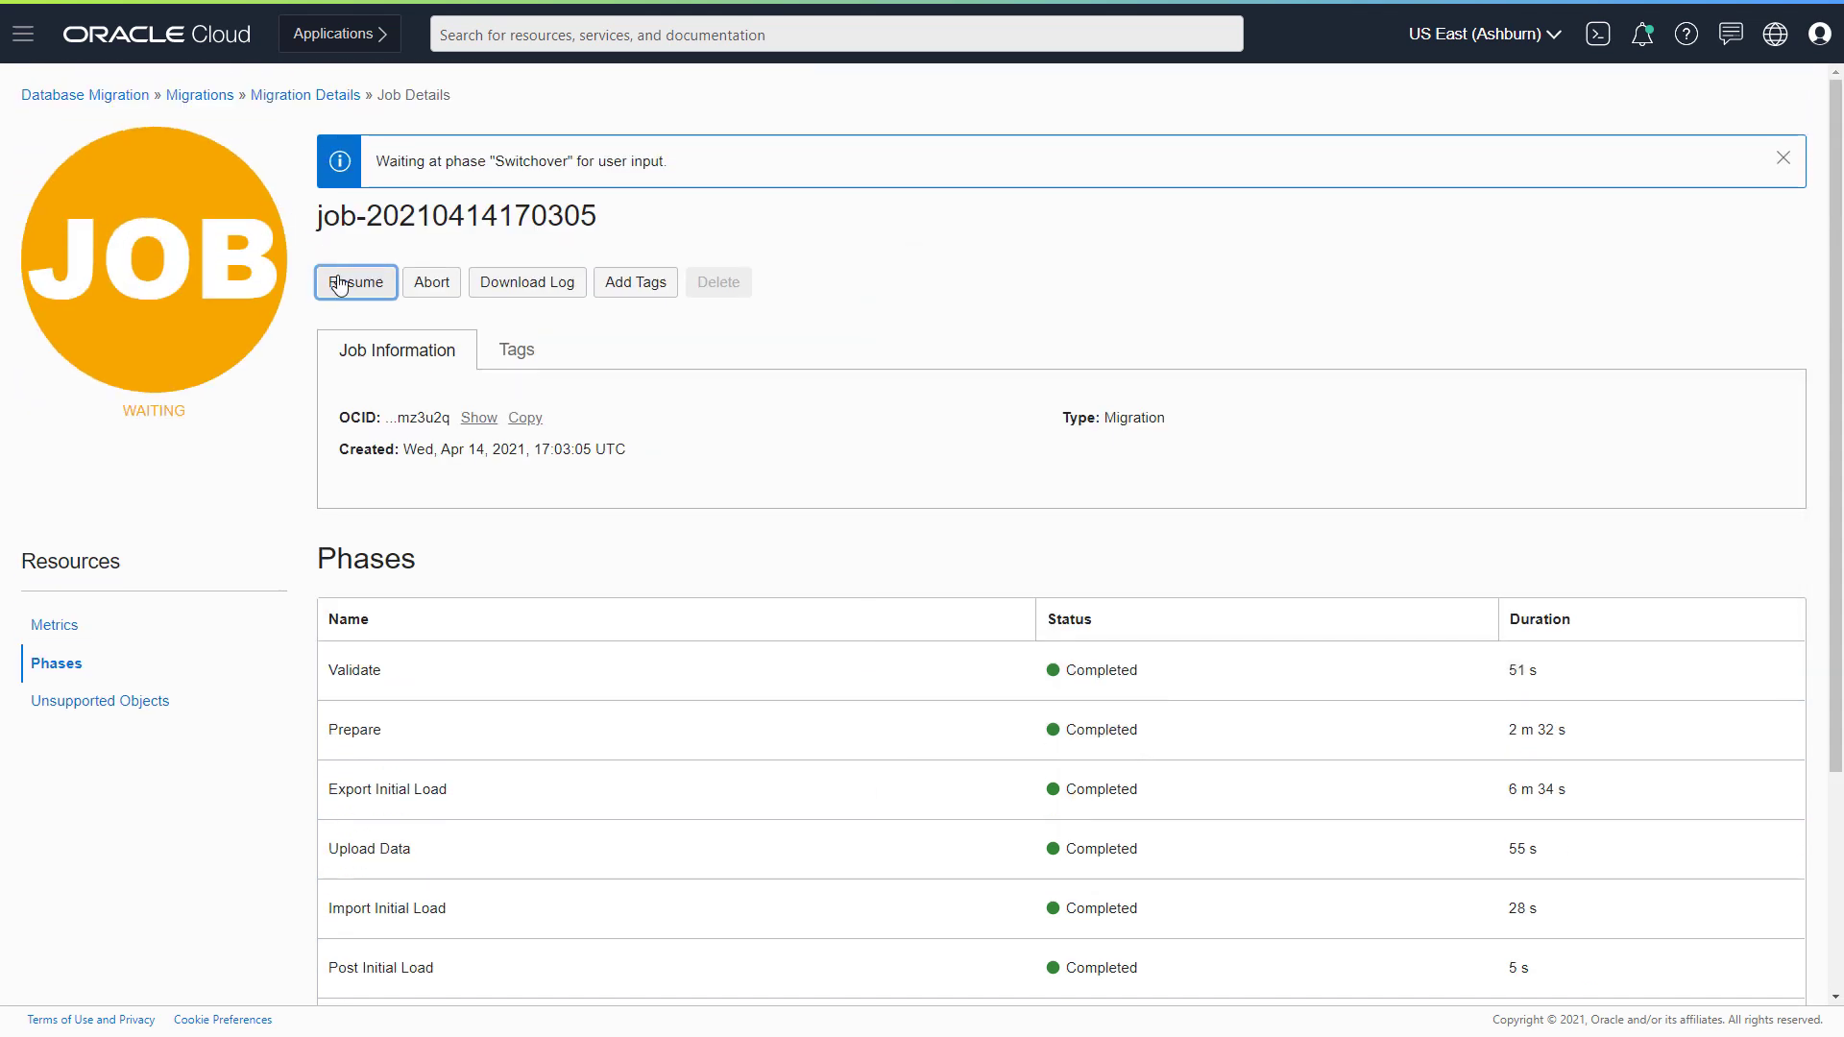
left_click(339, 286)
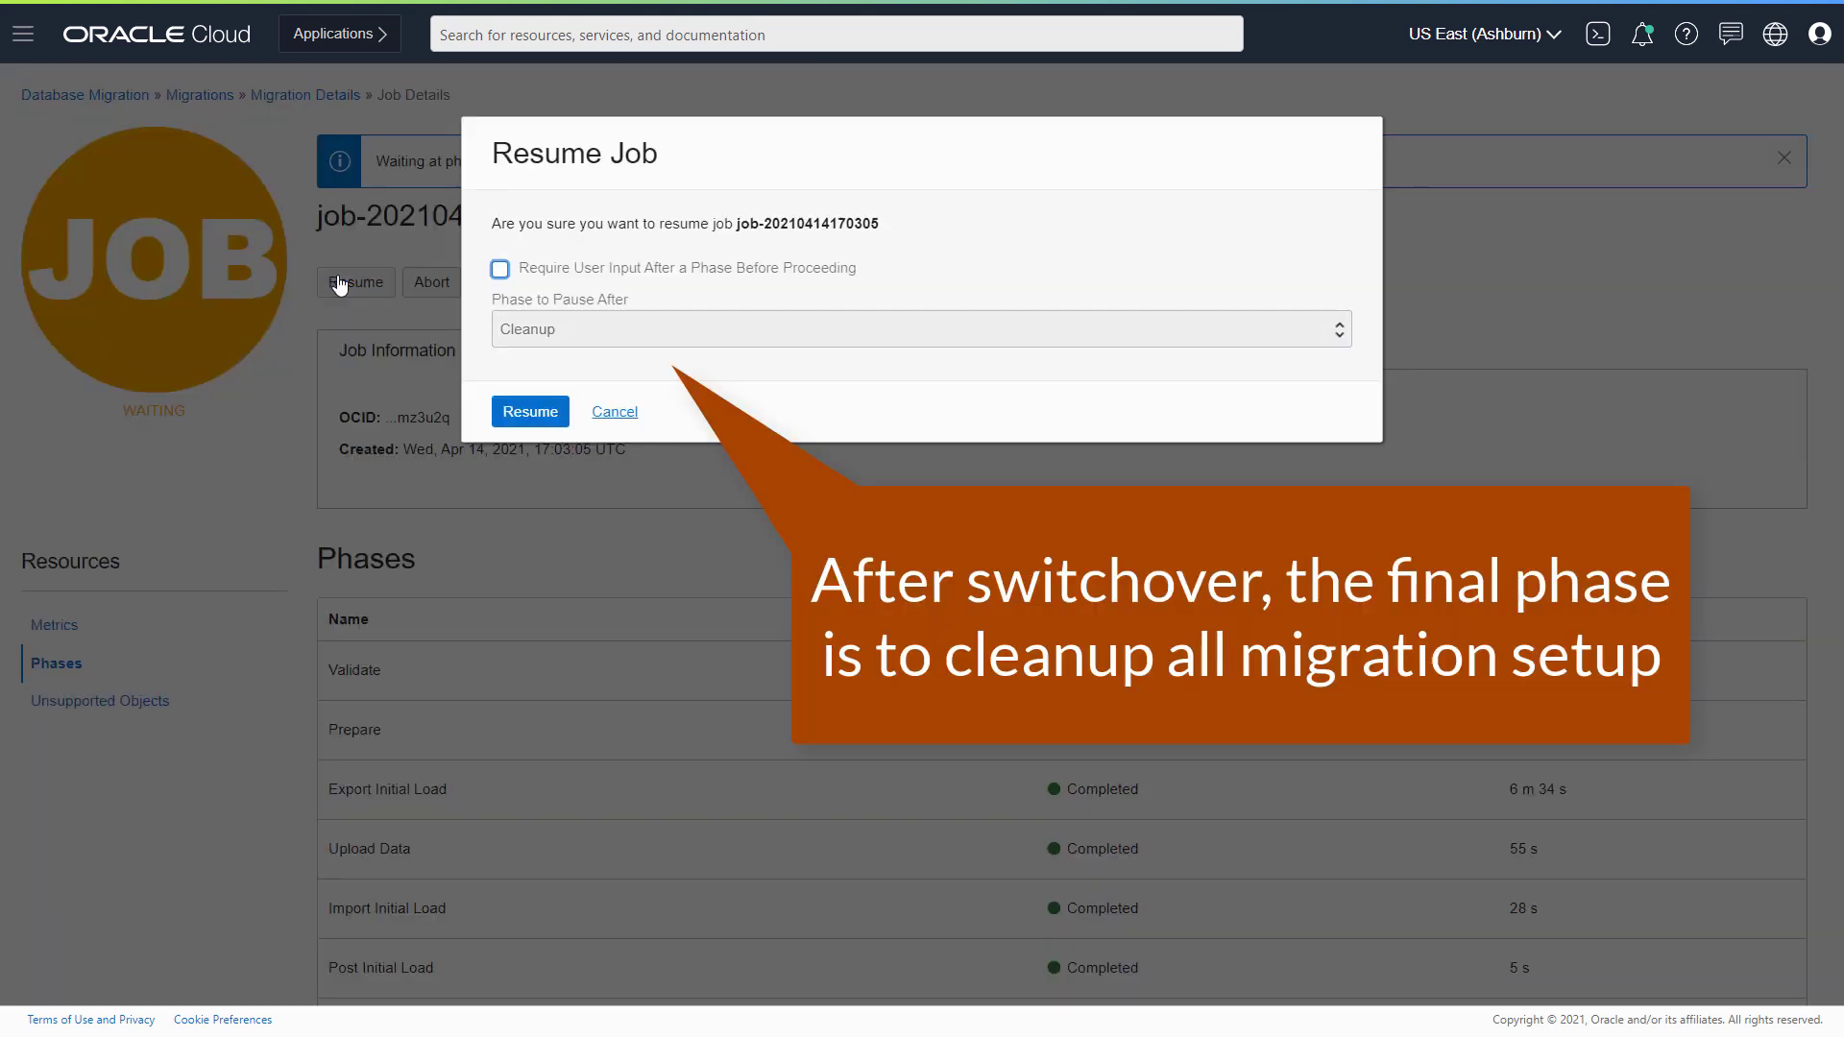
left_click(531, 414)
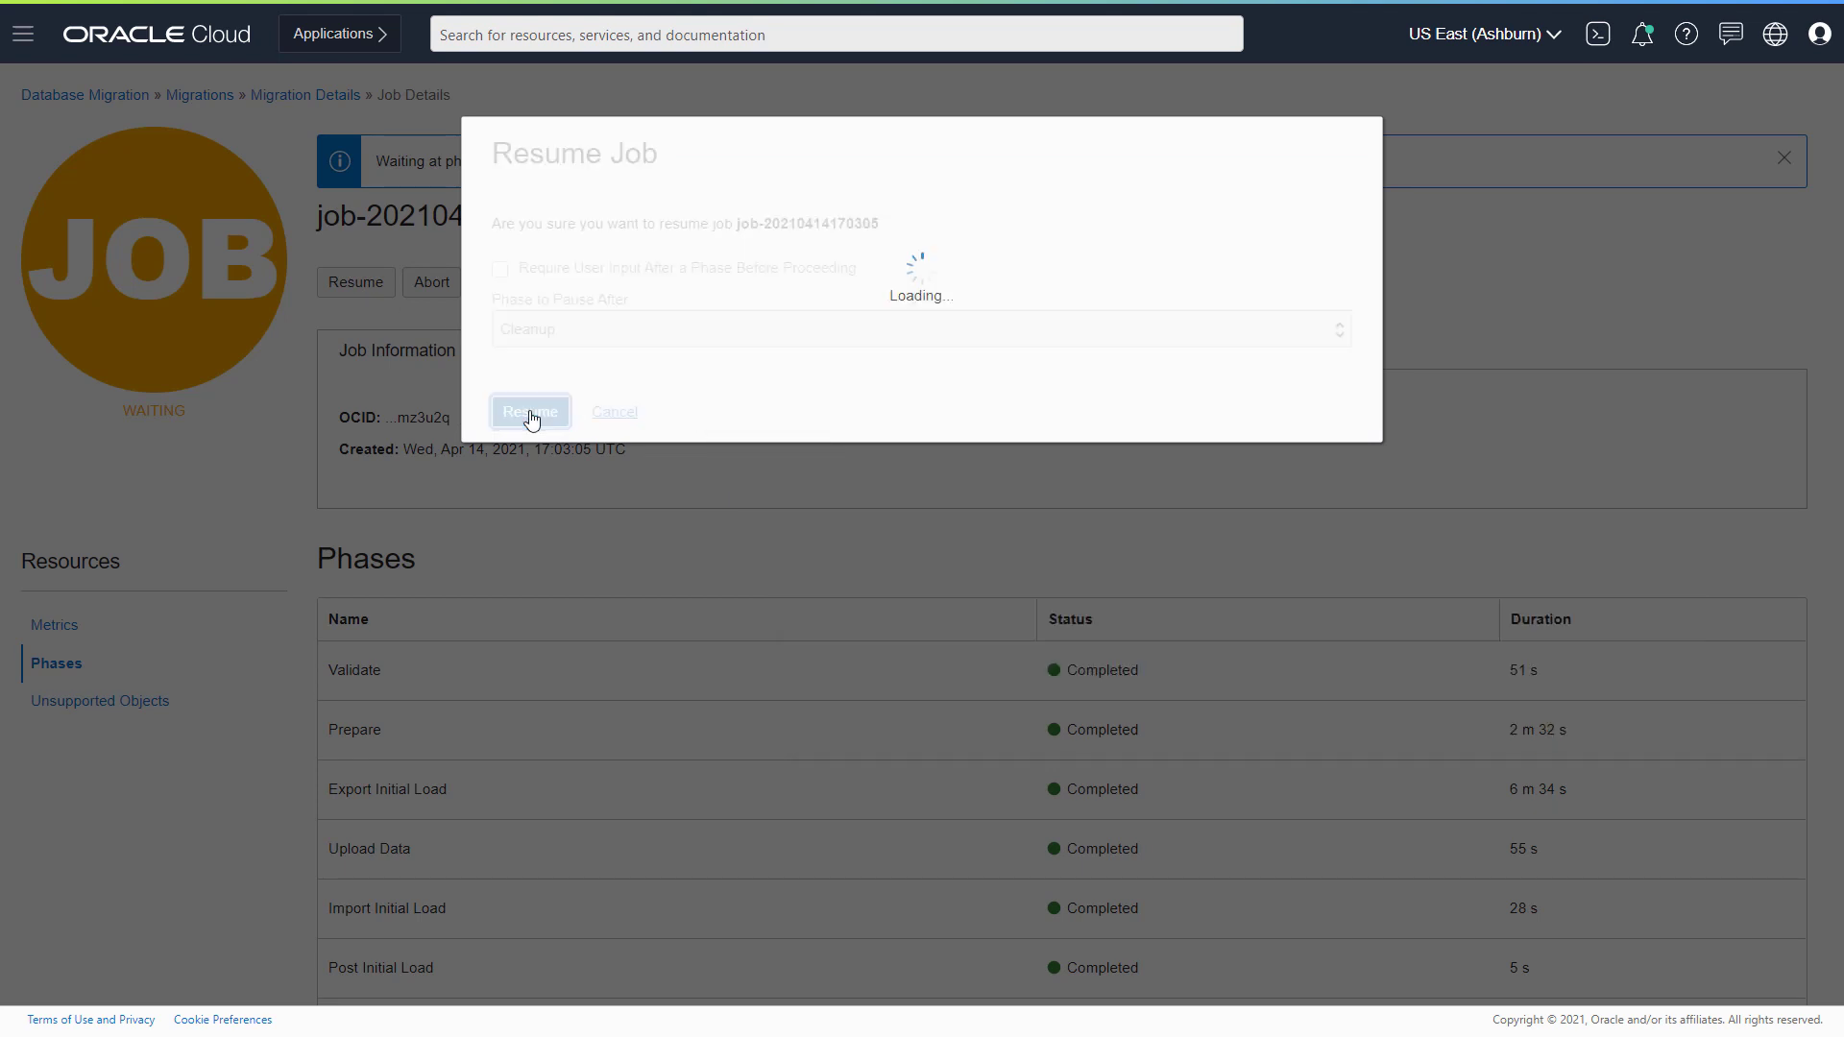
scroll(649, 632, "down", 3)
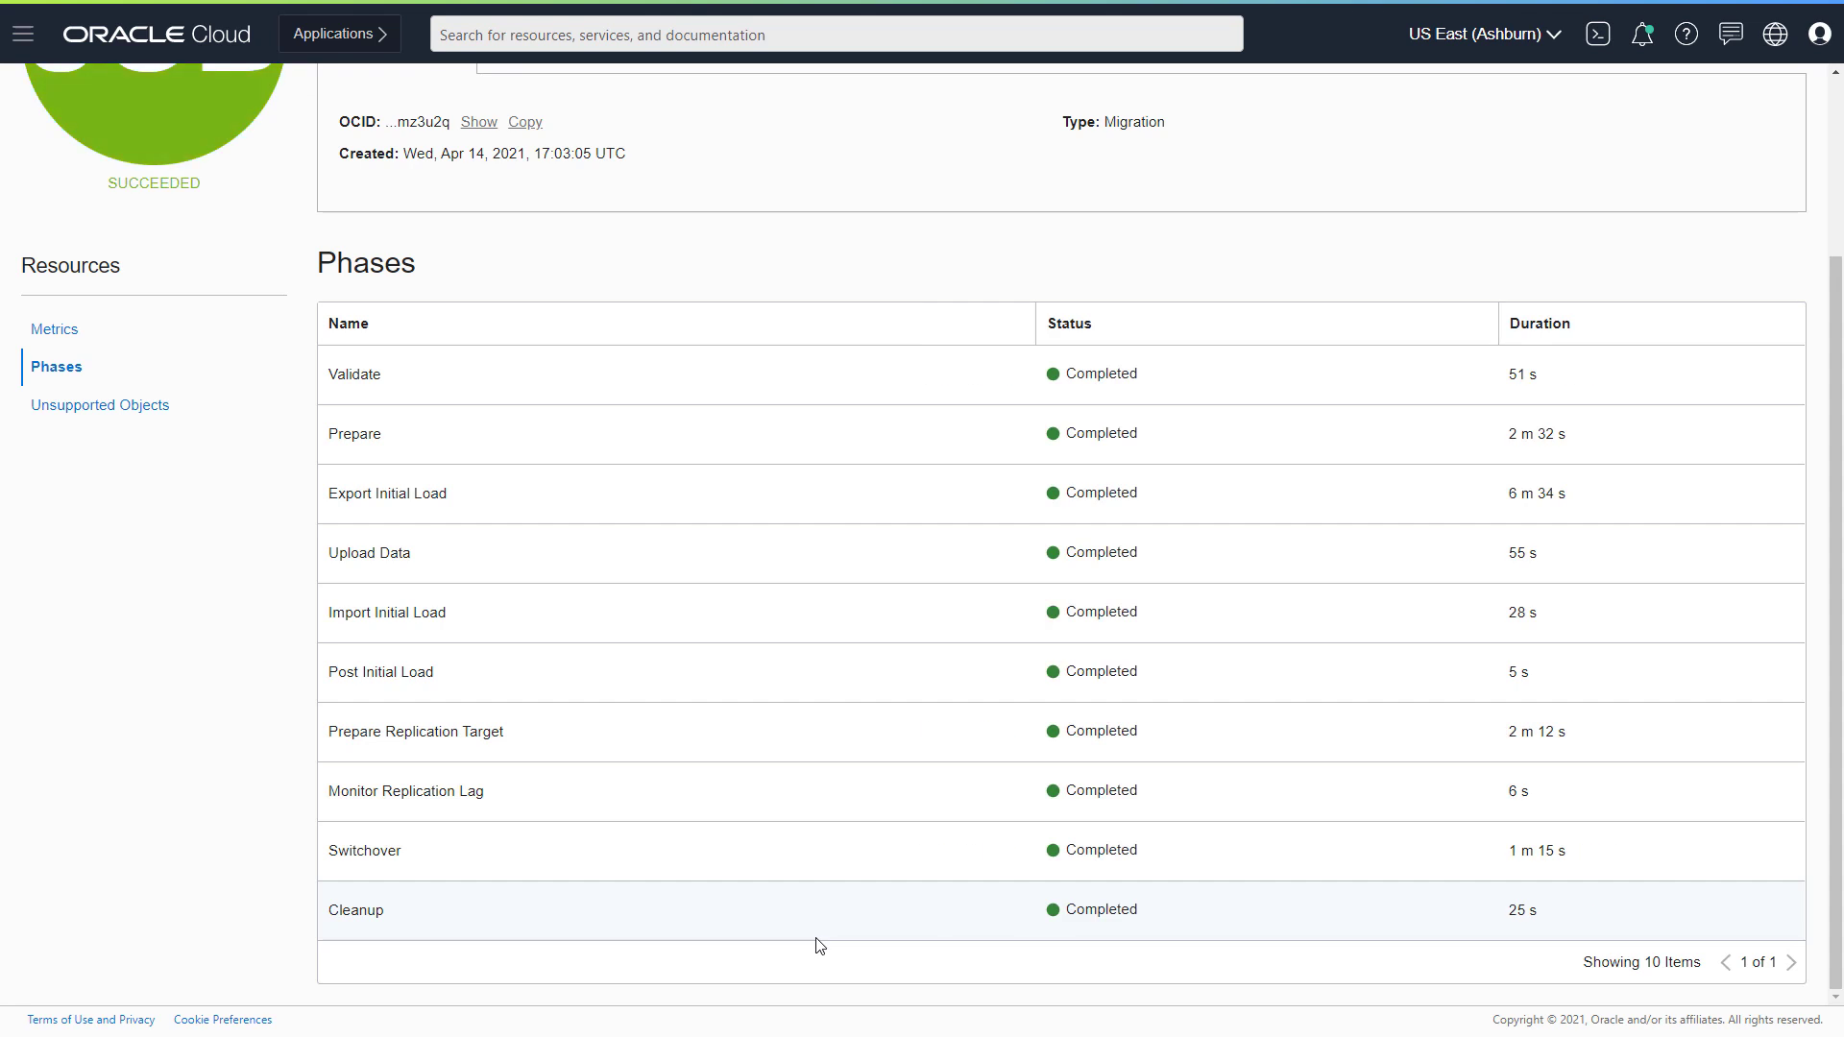
scroll(815, 941, "up", 3)
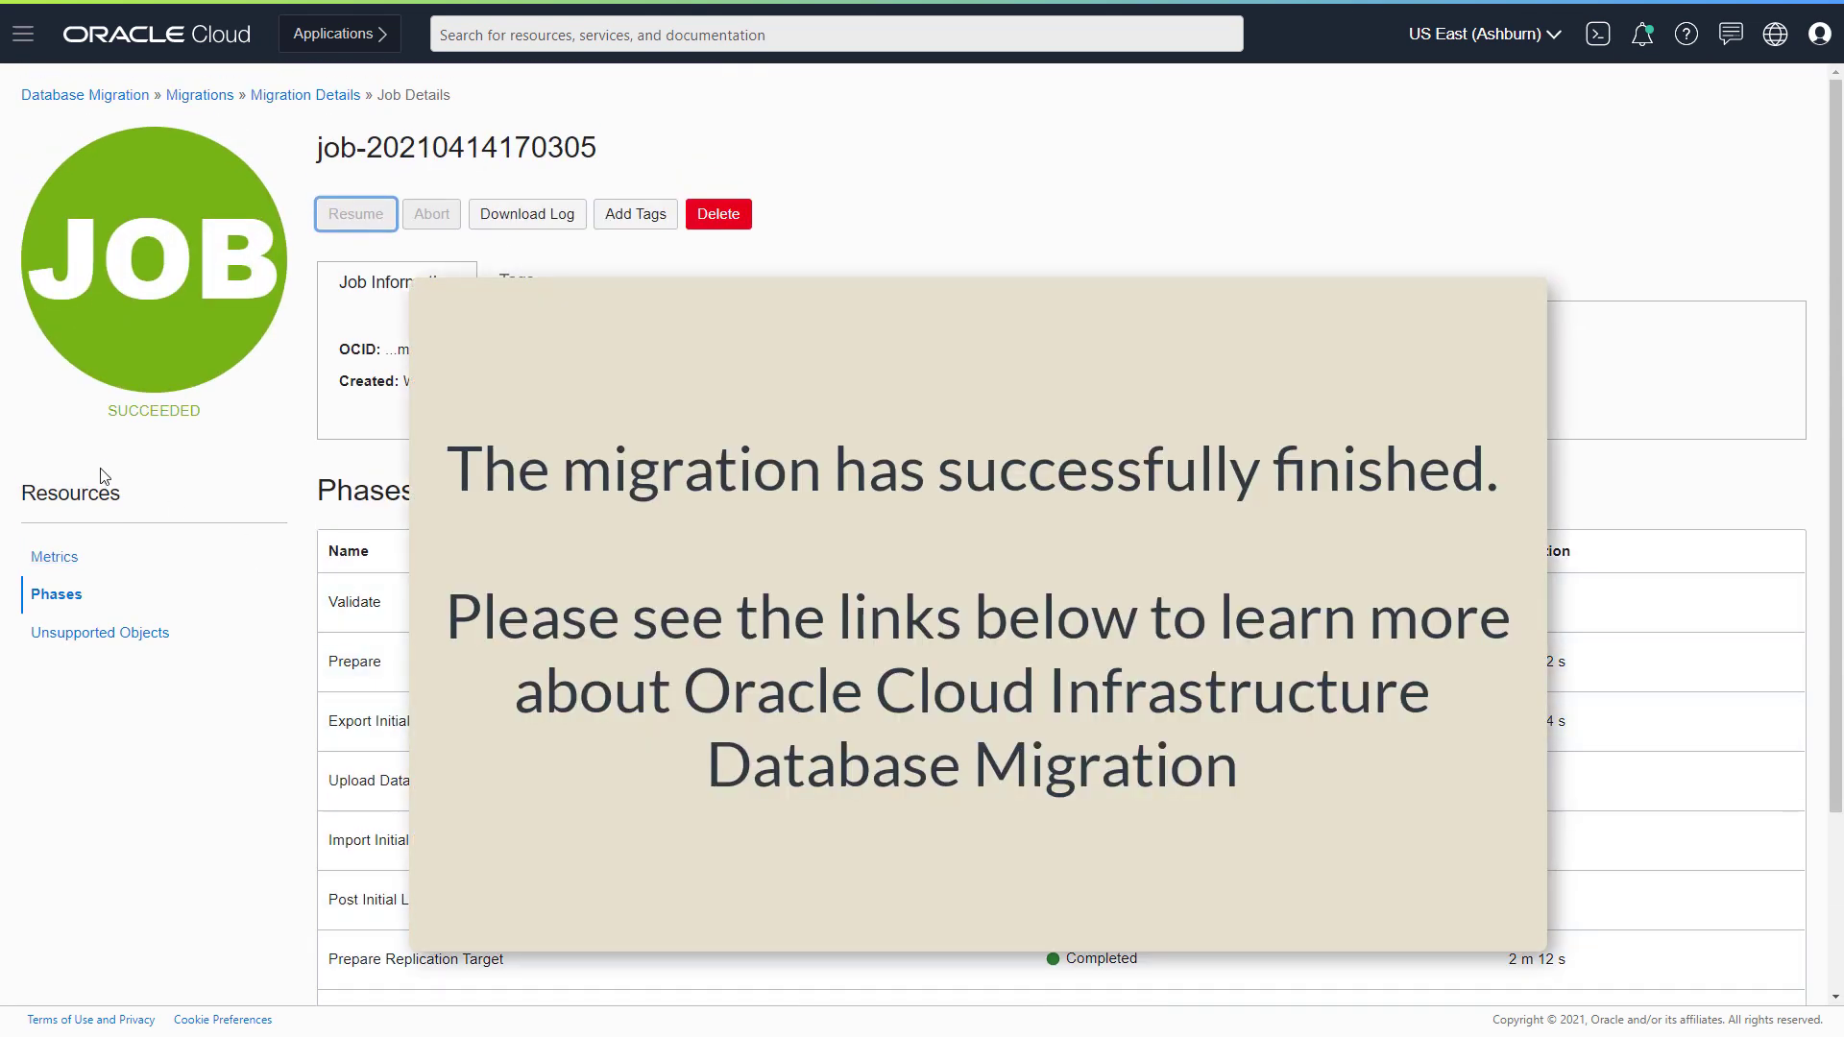